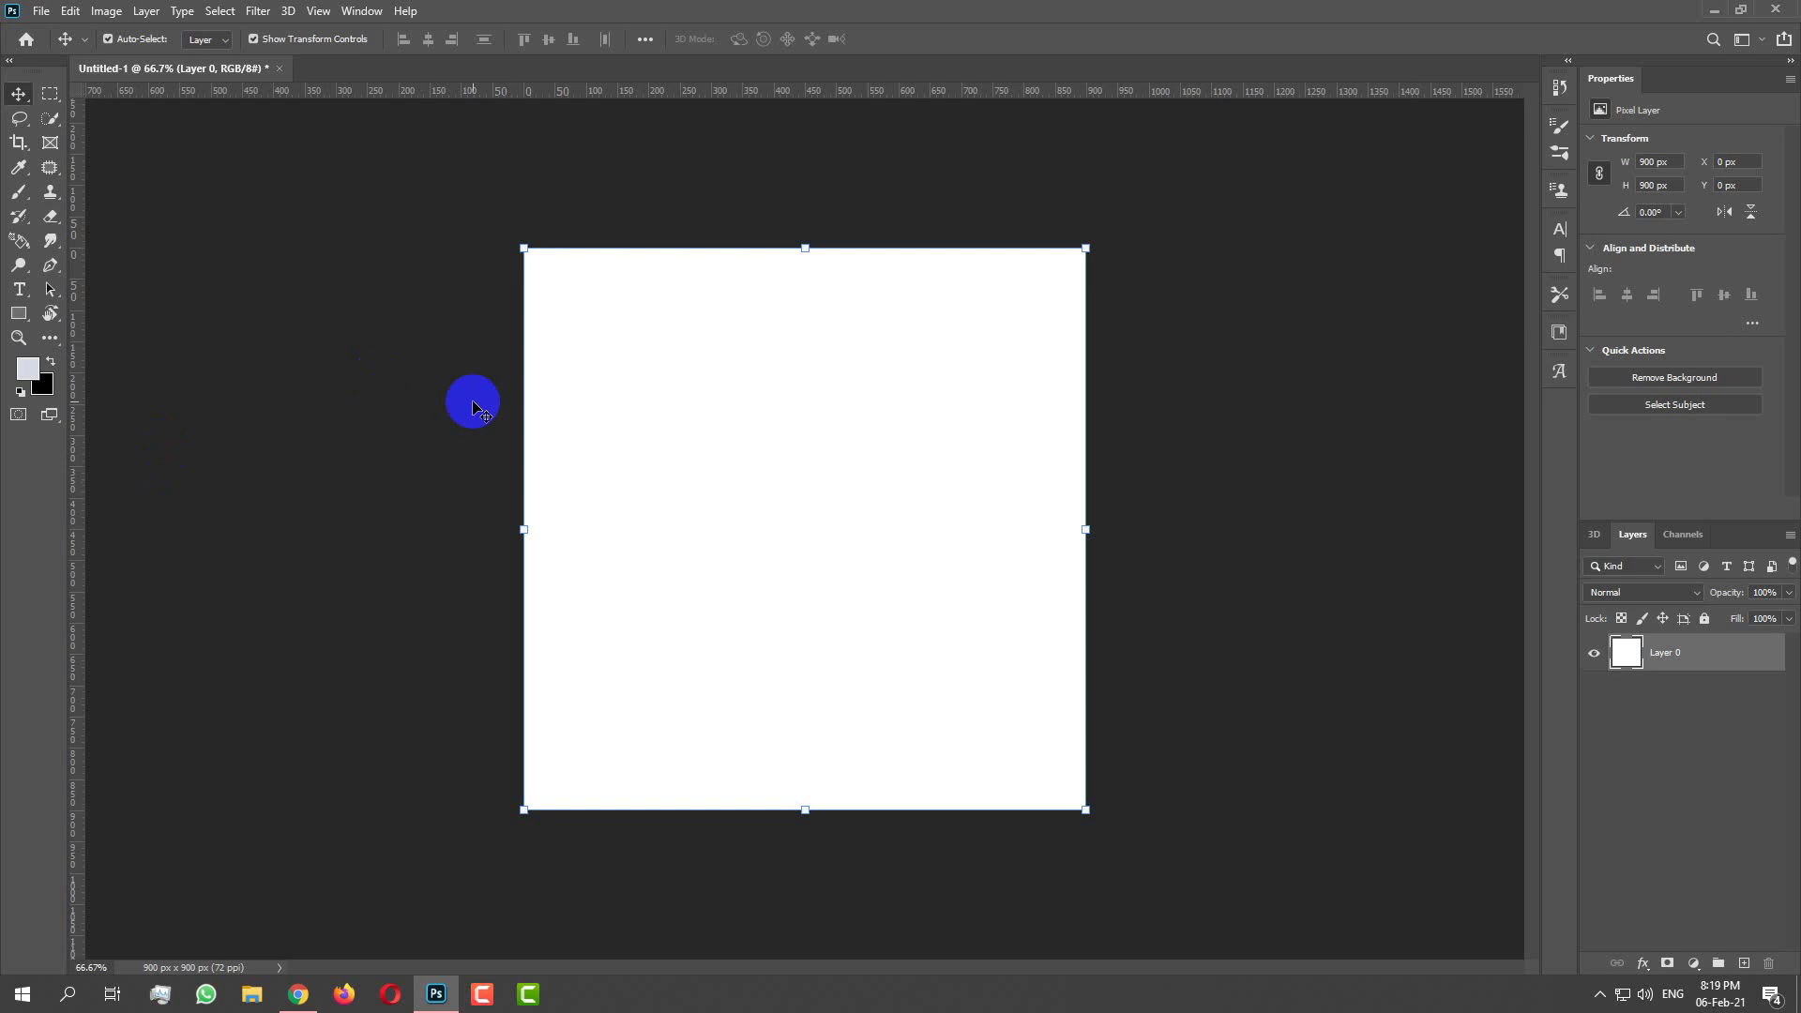
Create a 900 × 900 px, 72 ppi RGB document with white background contents and unlock its background layer
{"action": "left_click", "coordinate": [43, 11]}
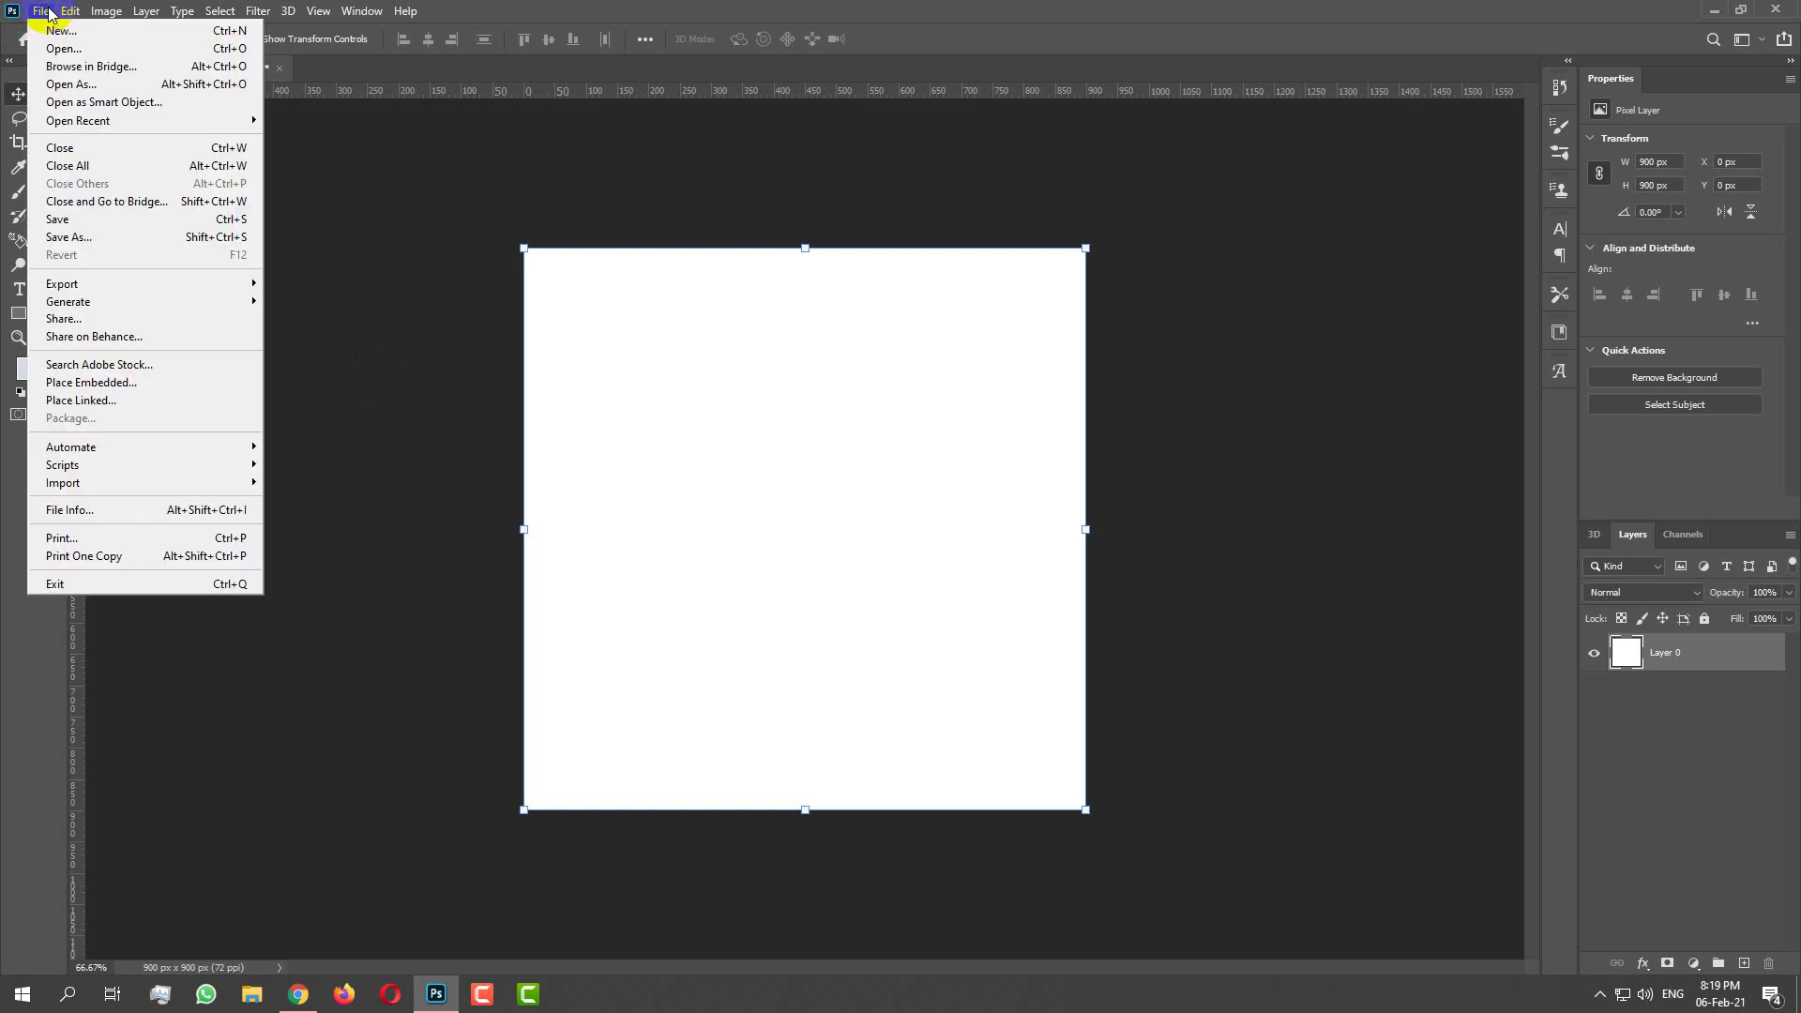
{"action": "left_click", "coordinate": [58, 31]}
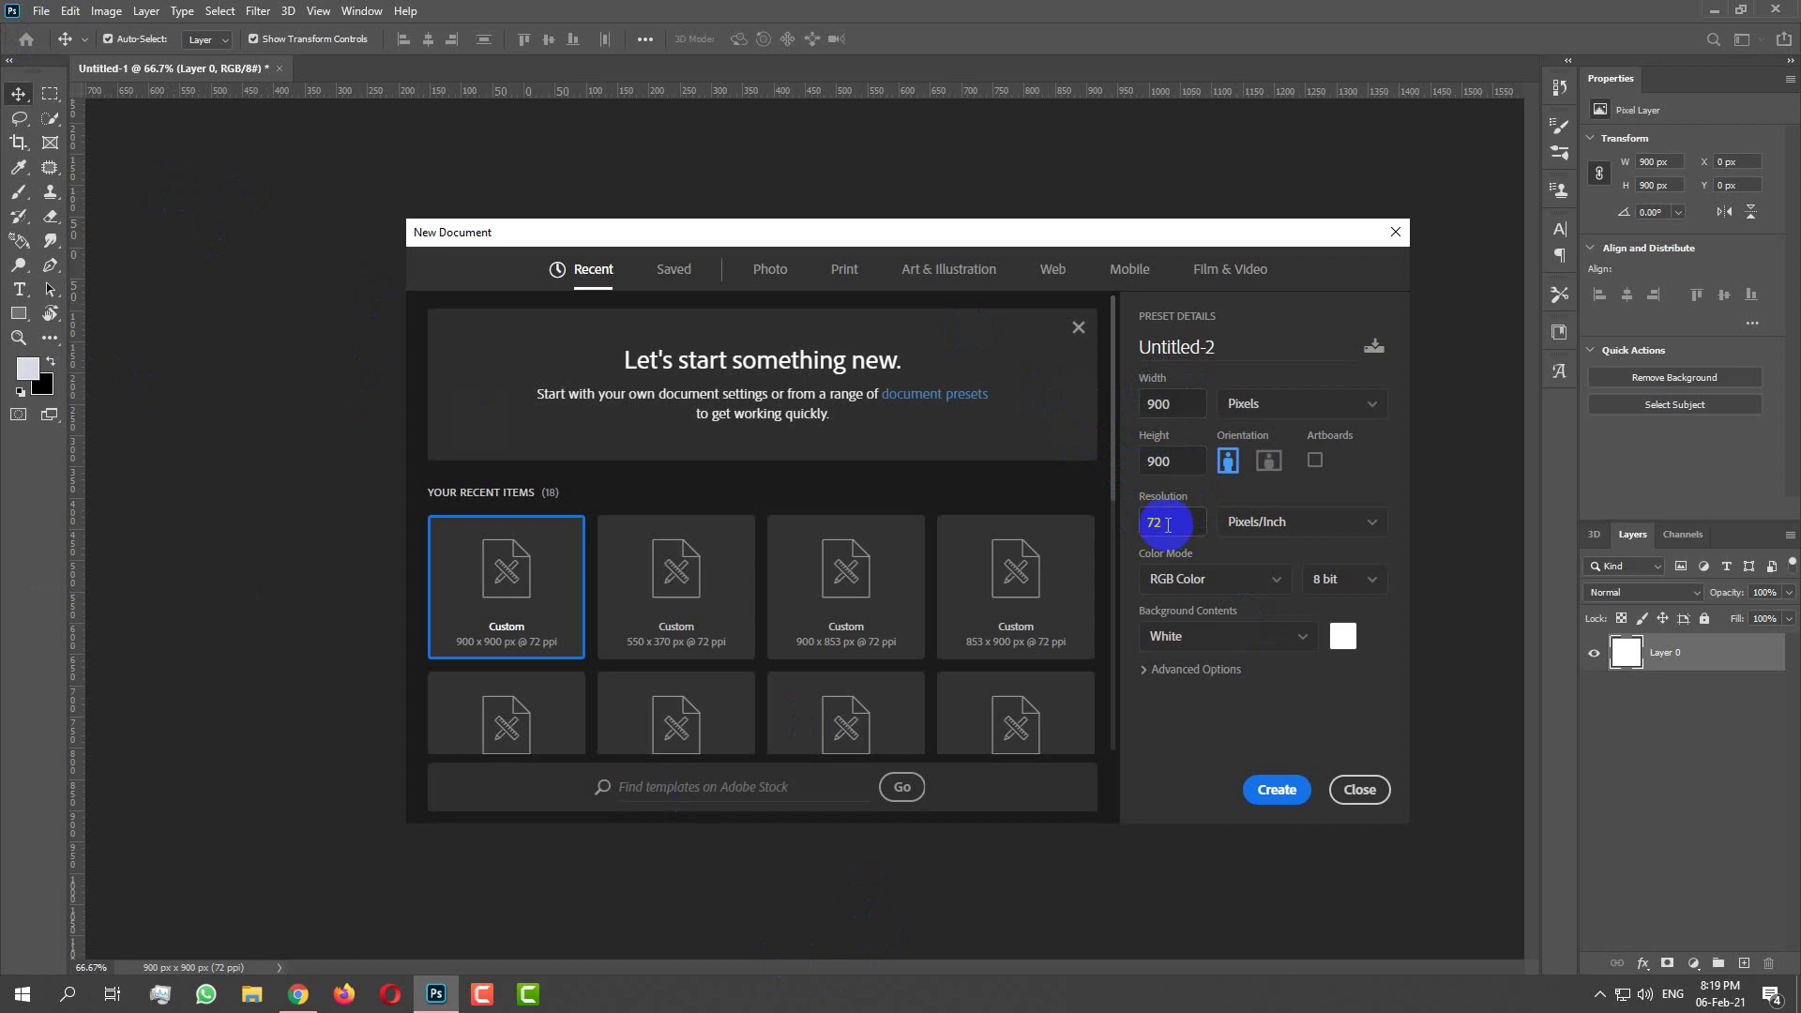
{"action": "left_click", "coordinate": [1278, 791]}
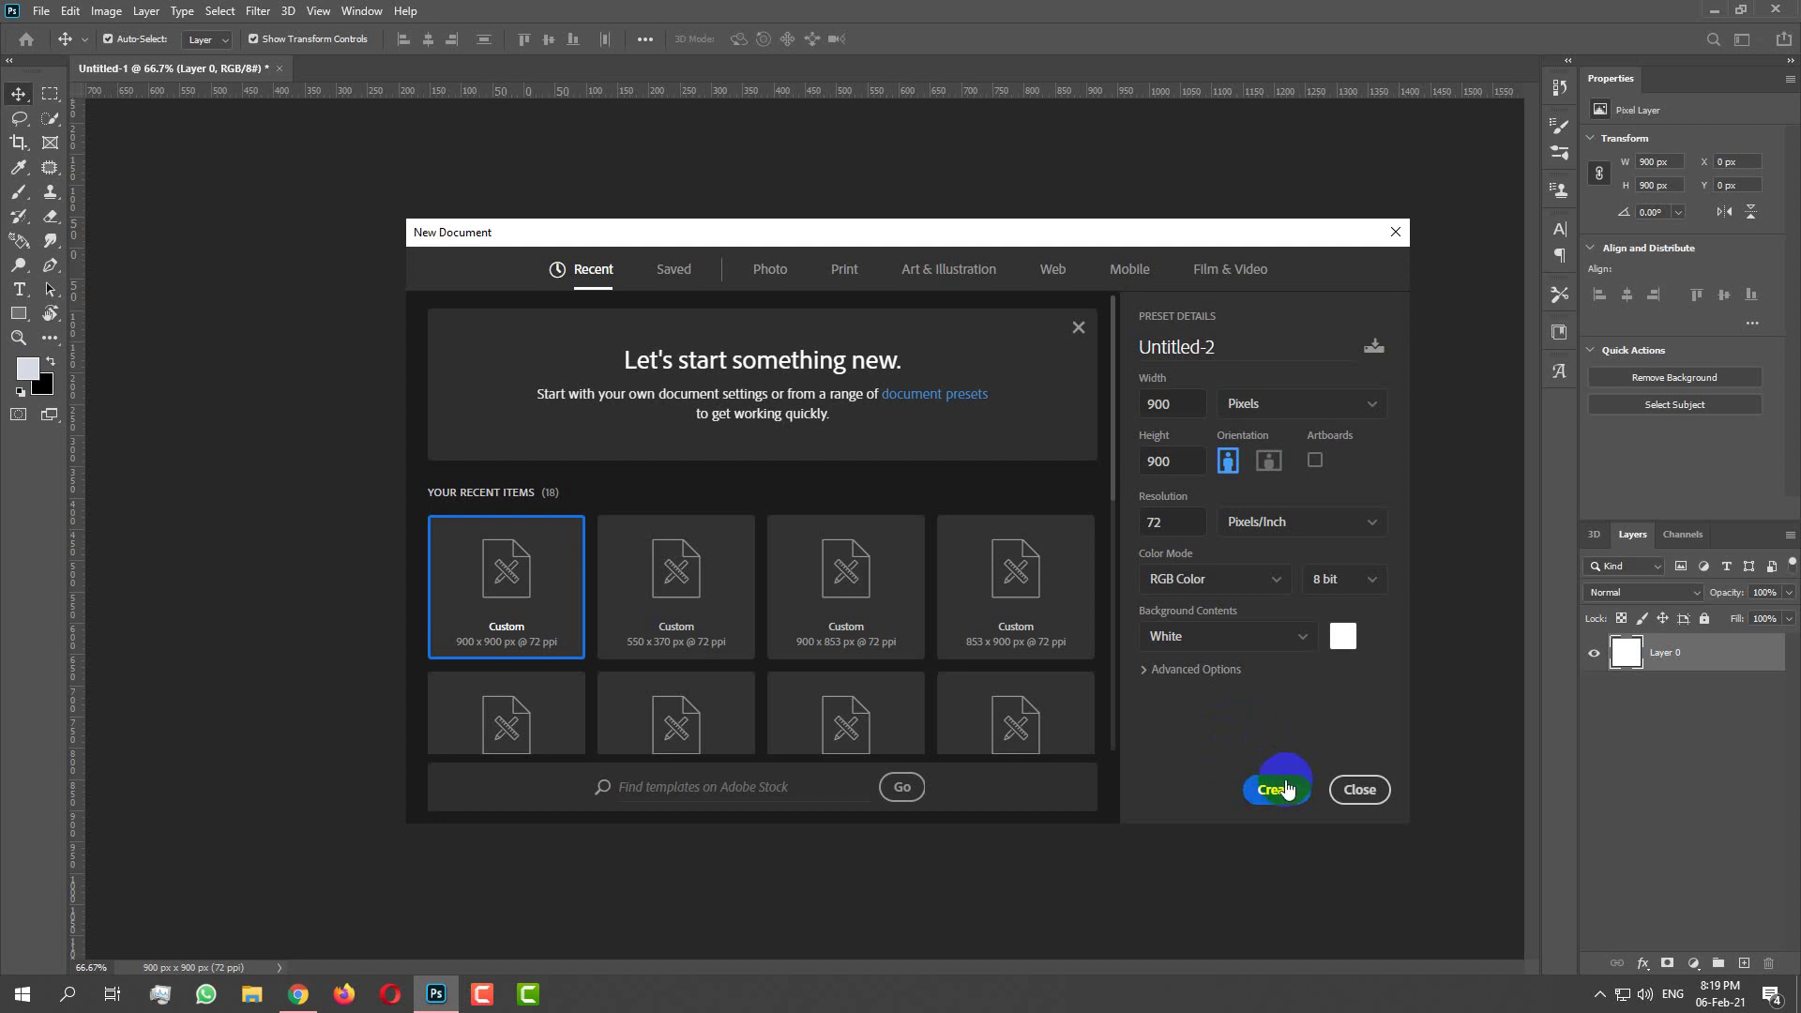
{"action": "left_click", "coordinate": [1275, 789]}
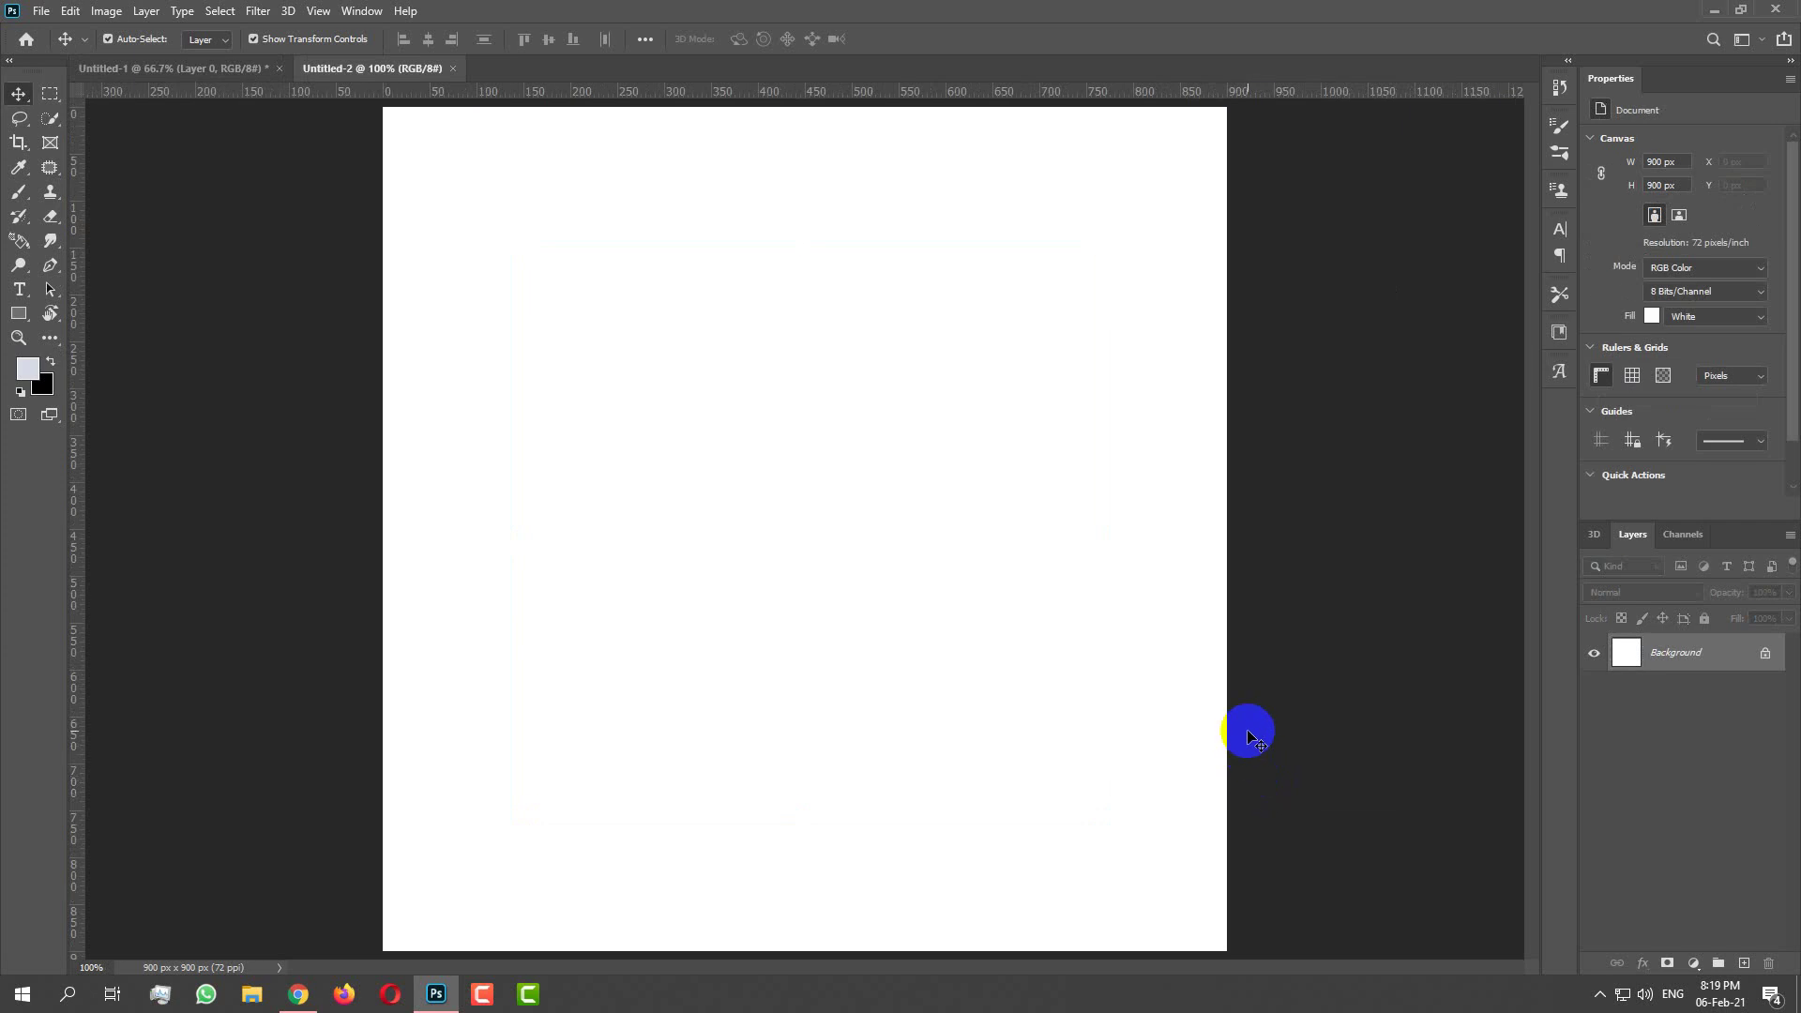
{"action": "key", "text": "ctrl+minus"}
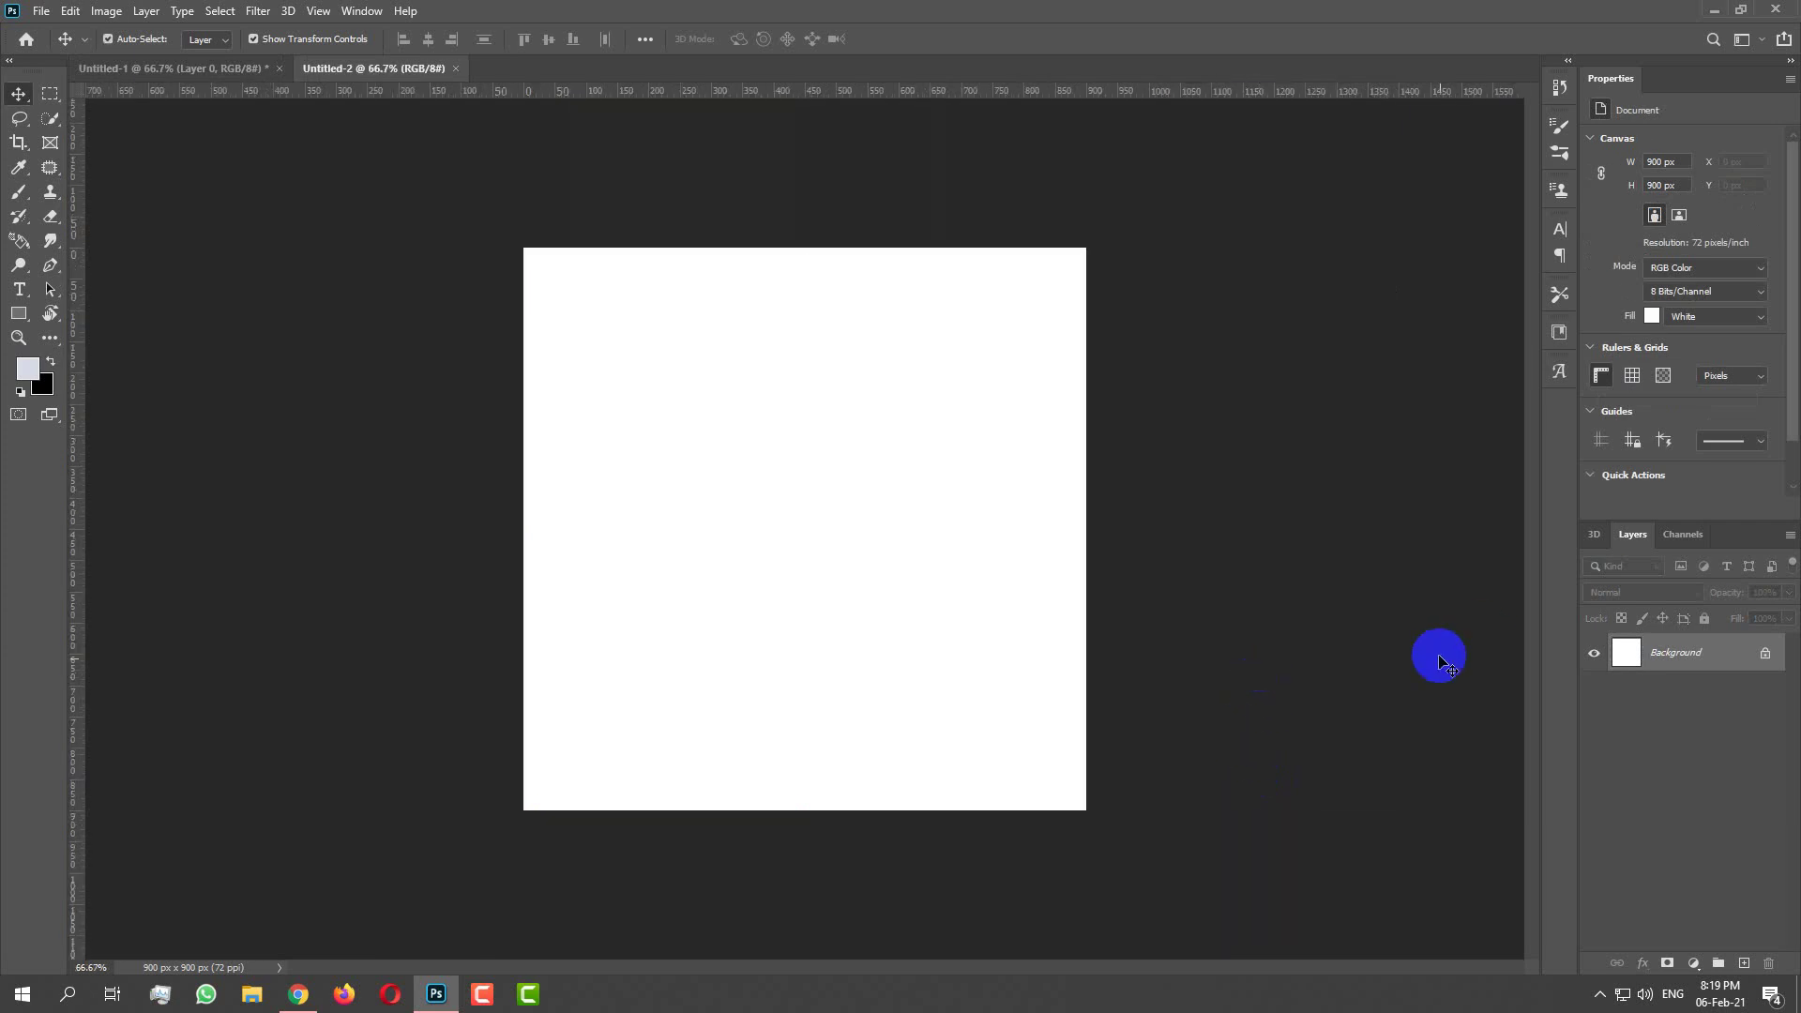
{"action": "left_click", "coordinate": [1764, 655]}
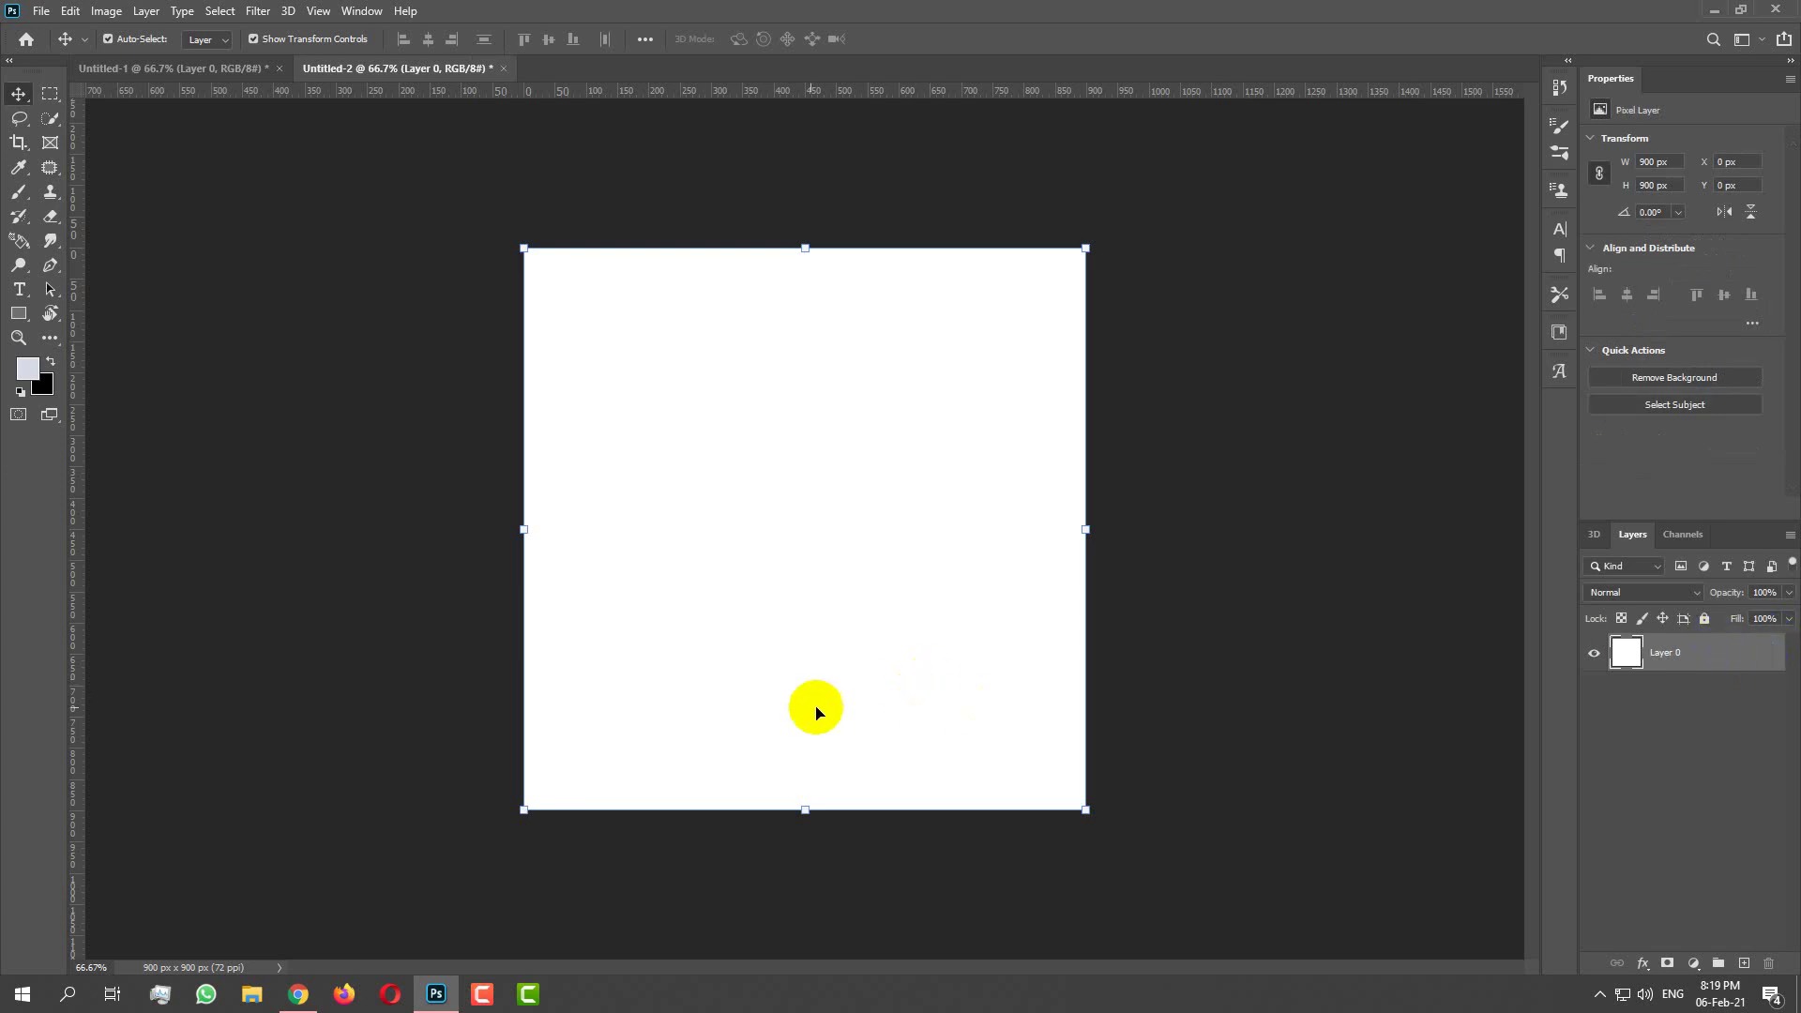
Copy the purple rose photo from the Pixabay page in Chrome and paste it into the new Photoshop document
{"action": "left_click", "coordinate": [298, 994]}
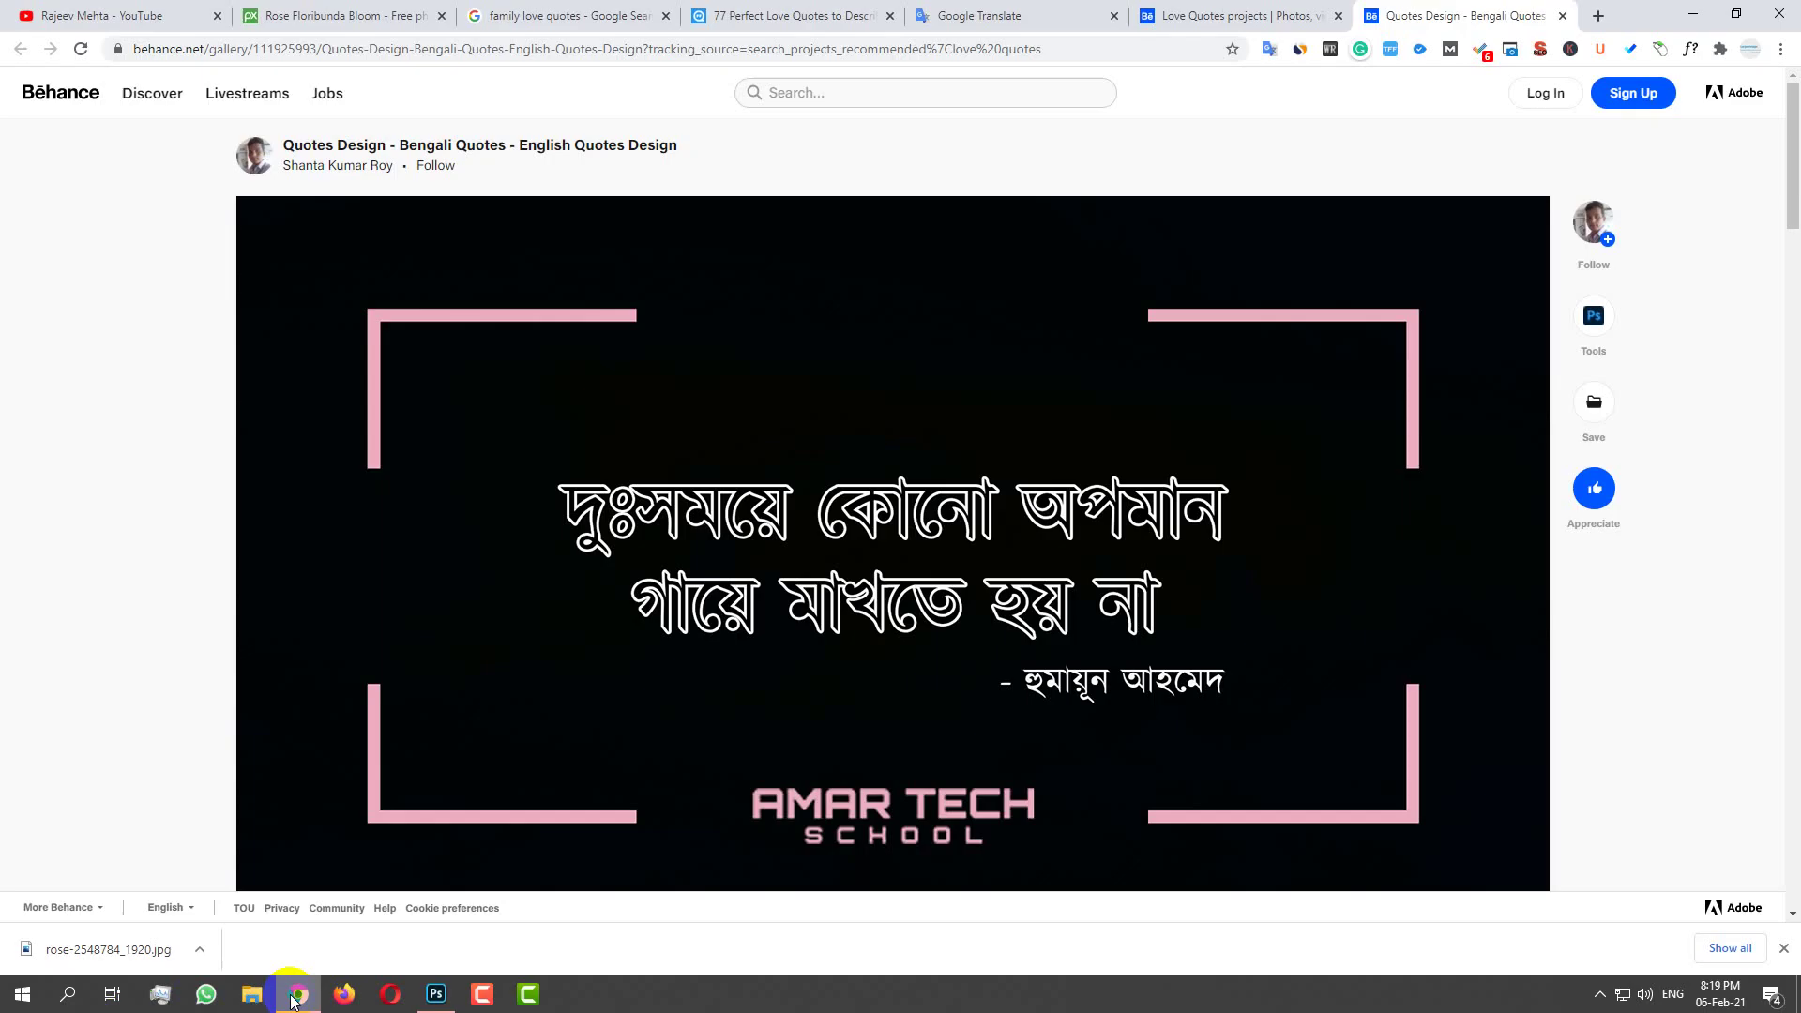
{"action": "left_click", "coordinate": [504, 14]}
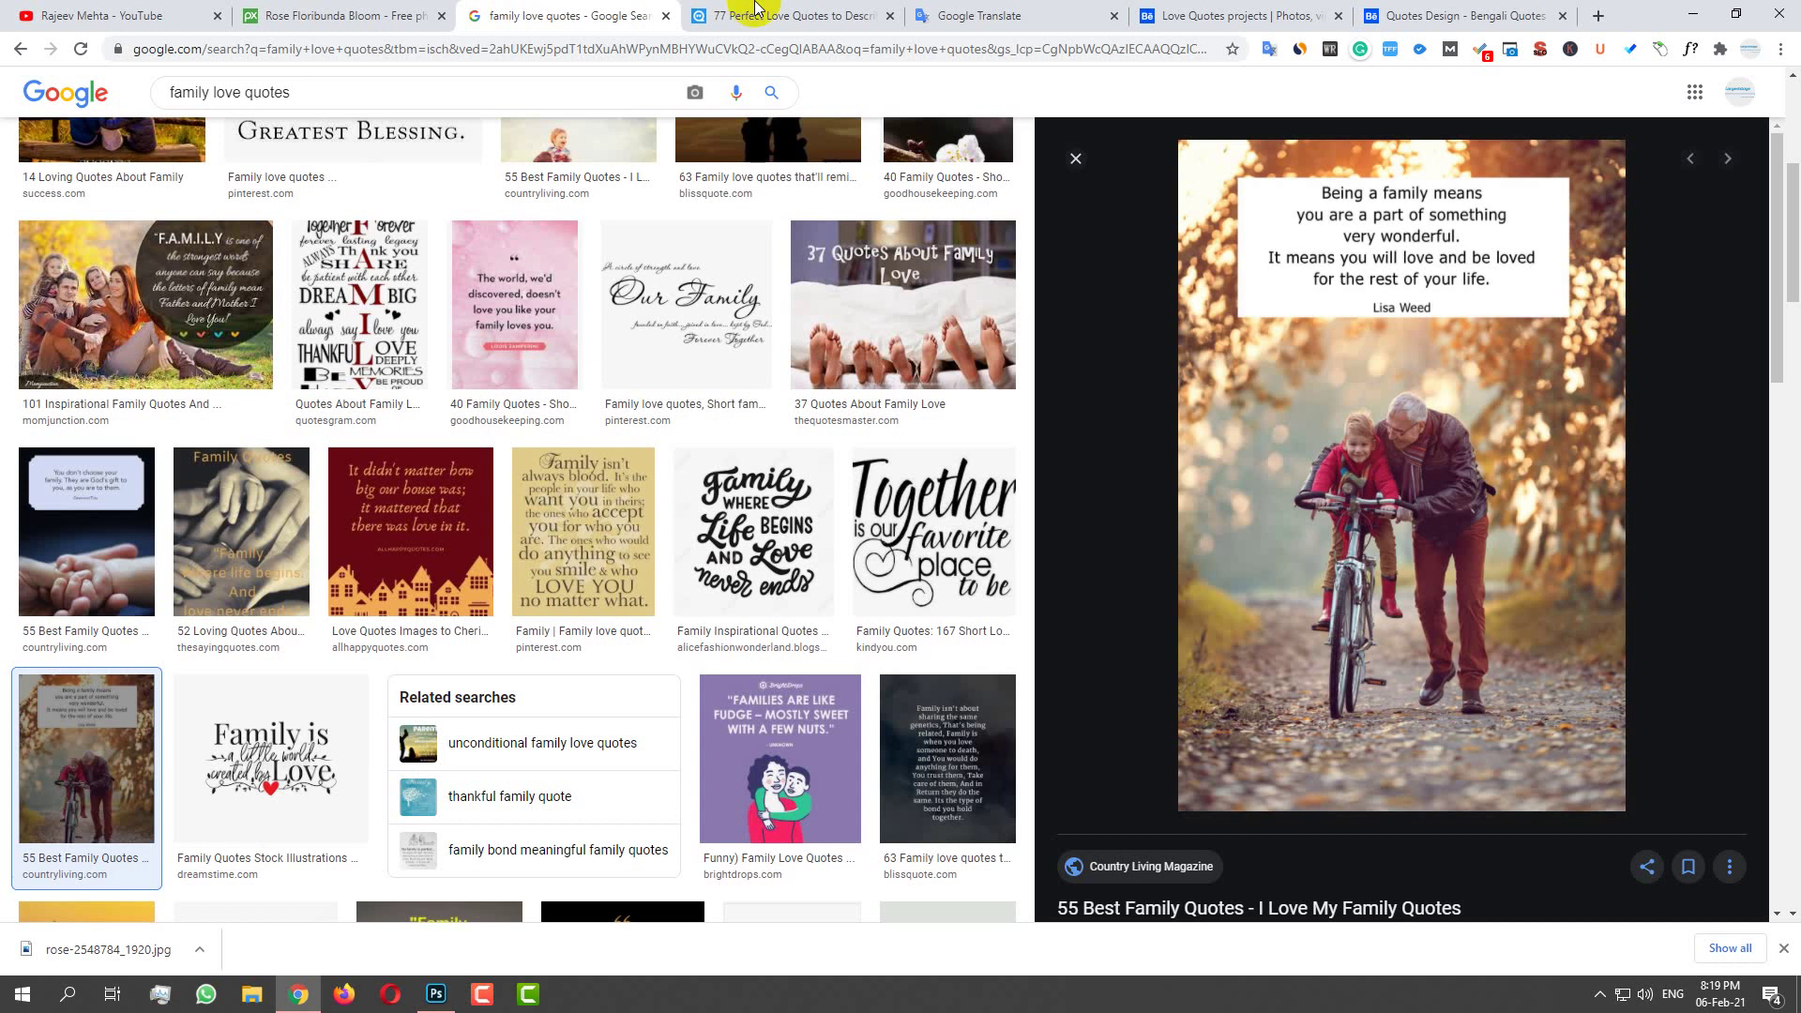
{"action": "left_click", "coordinate": [763, 18]}
{"action": "left_click", "coordinate": [273, 16]}
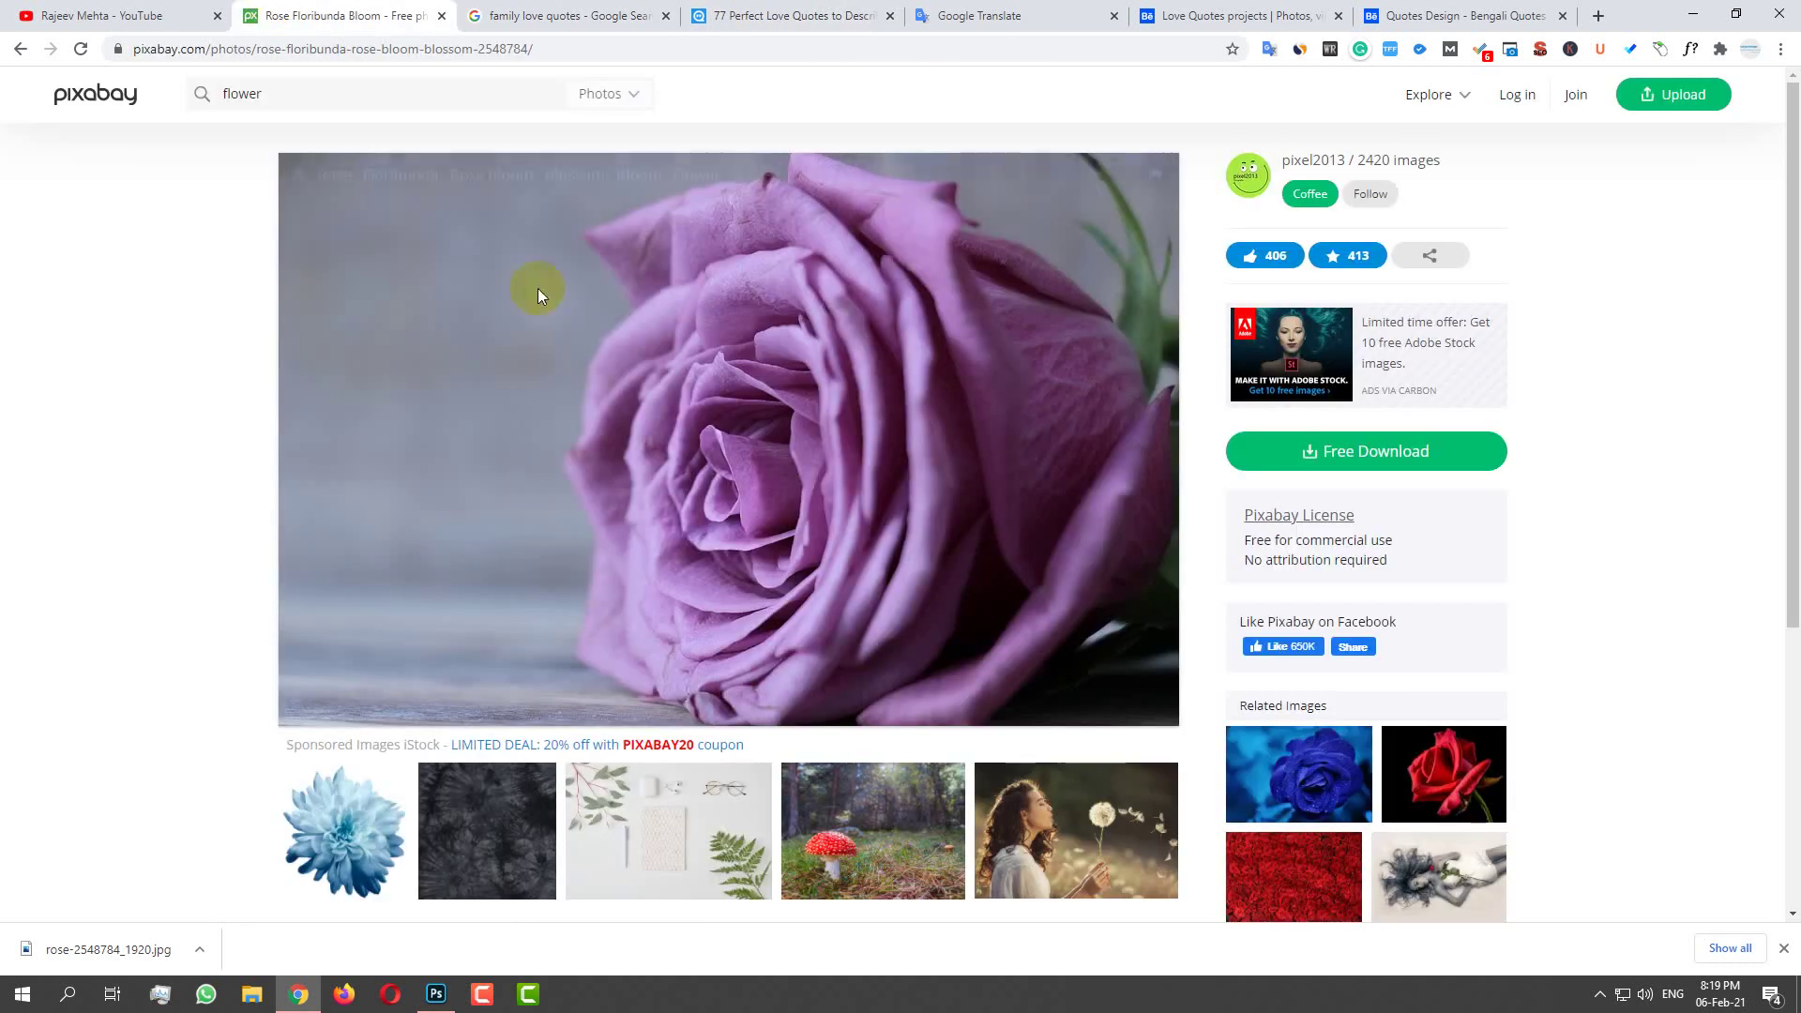
{"action": "right_click", "coordinate": [777, 365]}
{"action": "left_click", "coordinate": [818, 427]}
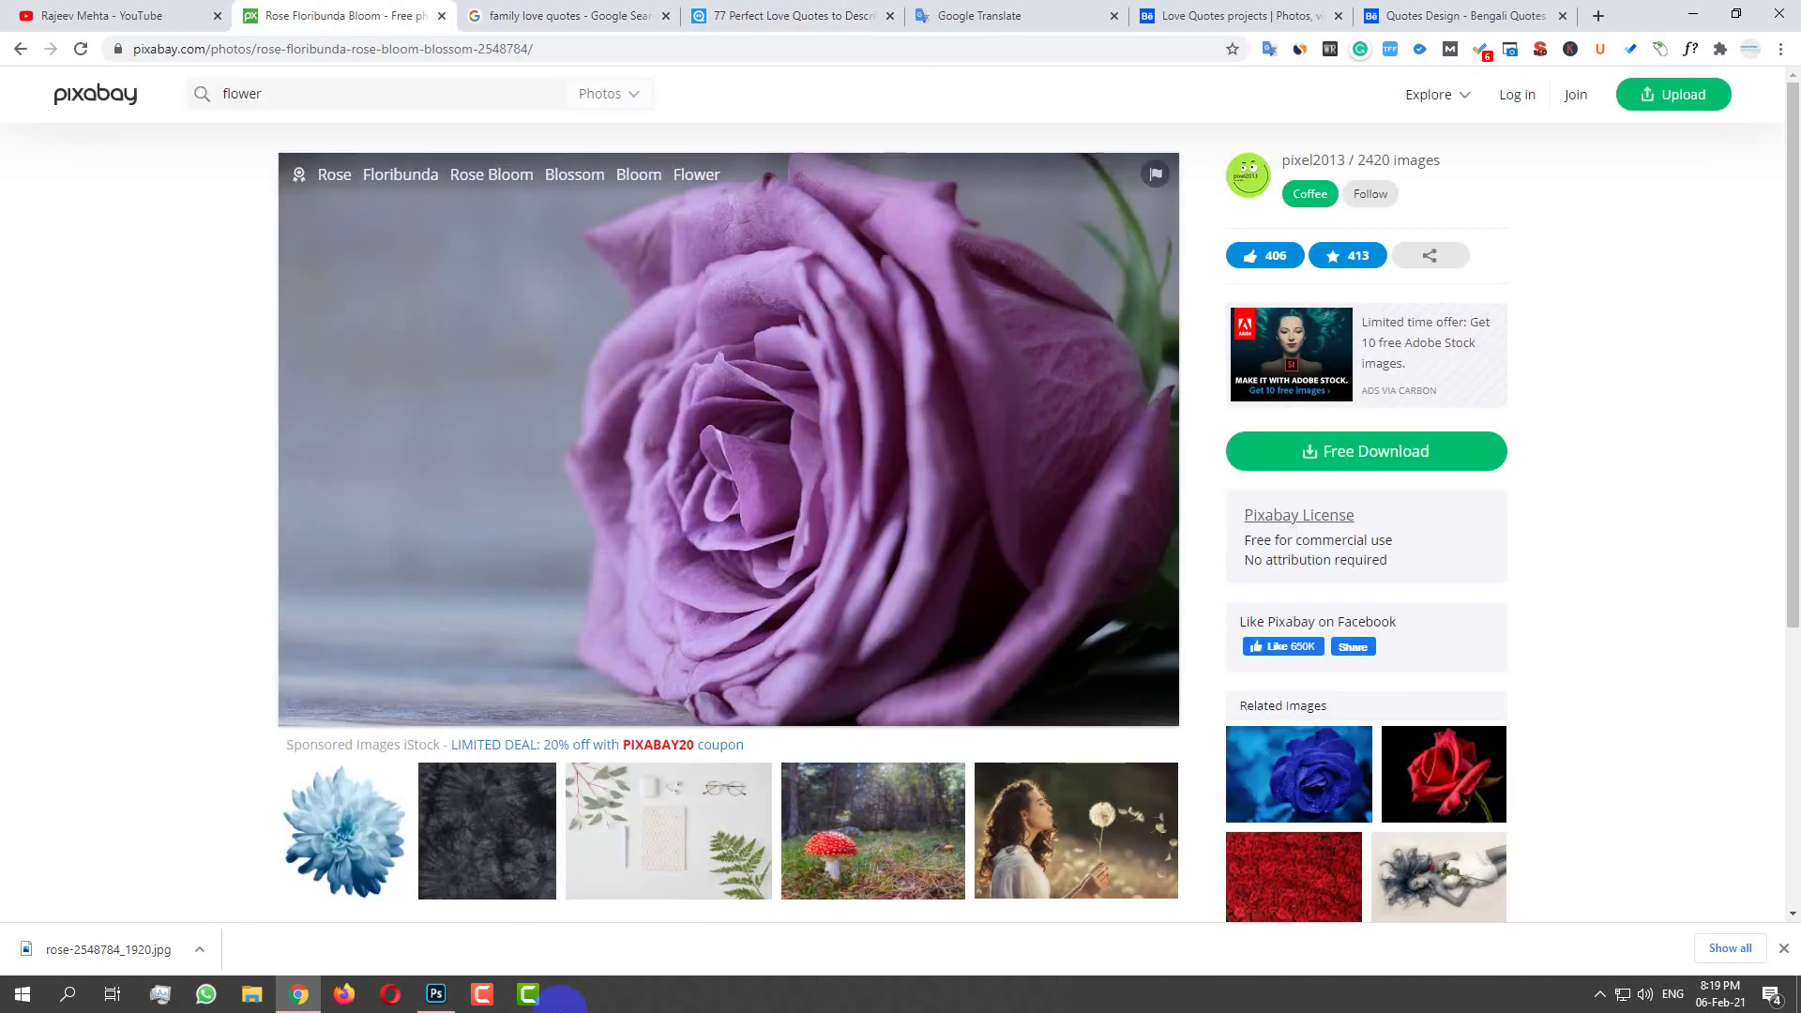
{"action": "left_click", "coordinate": [436, 993]}
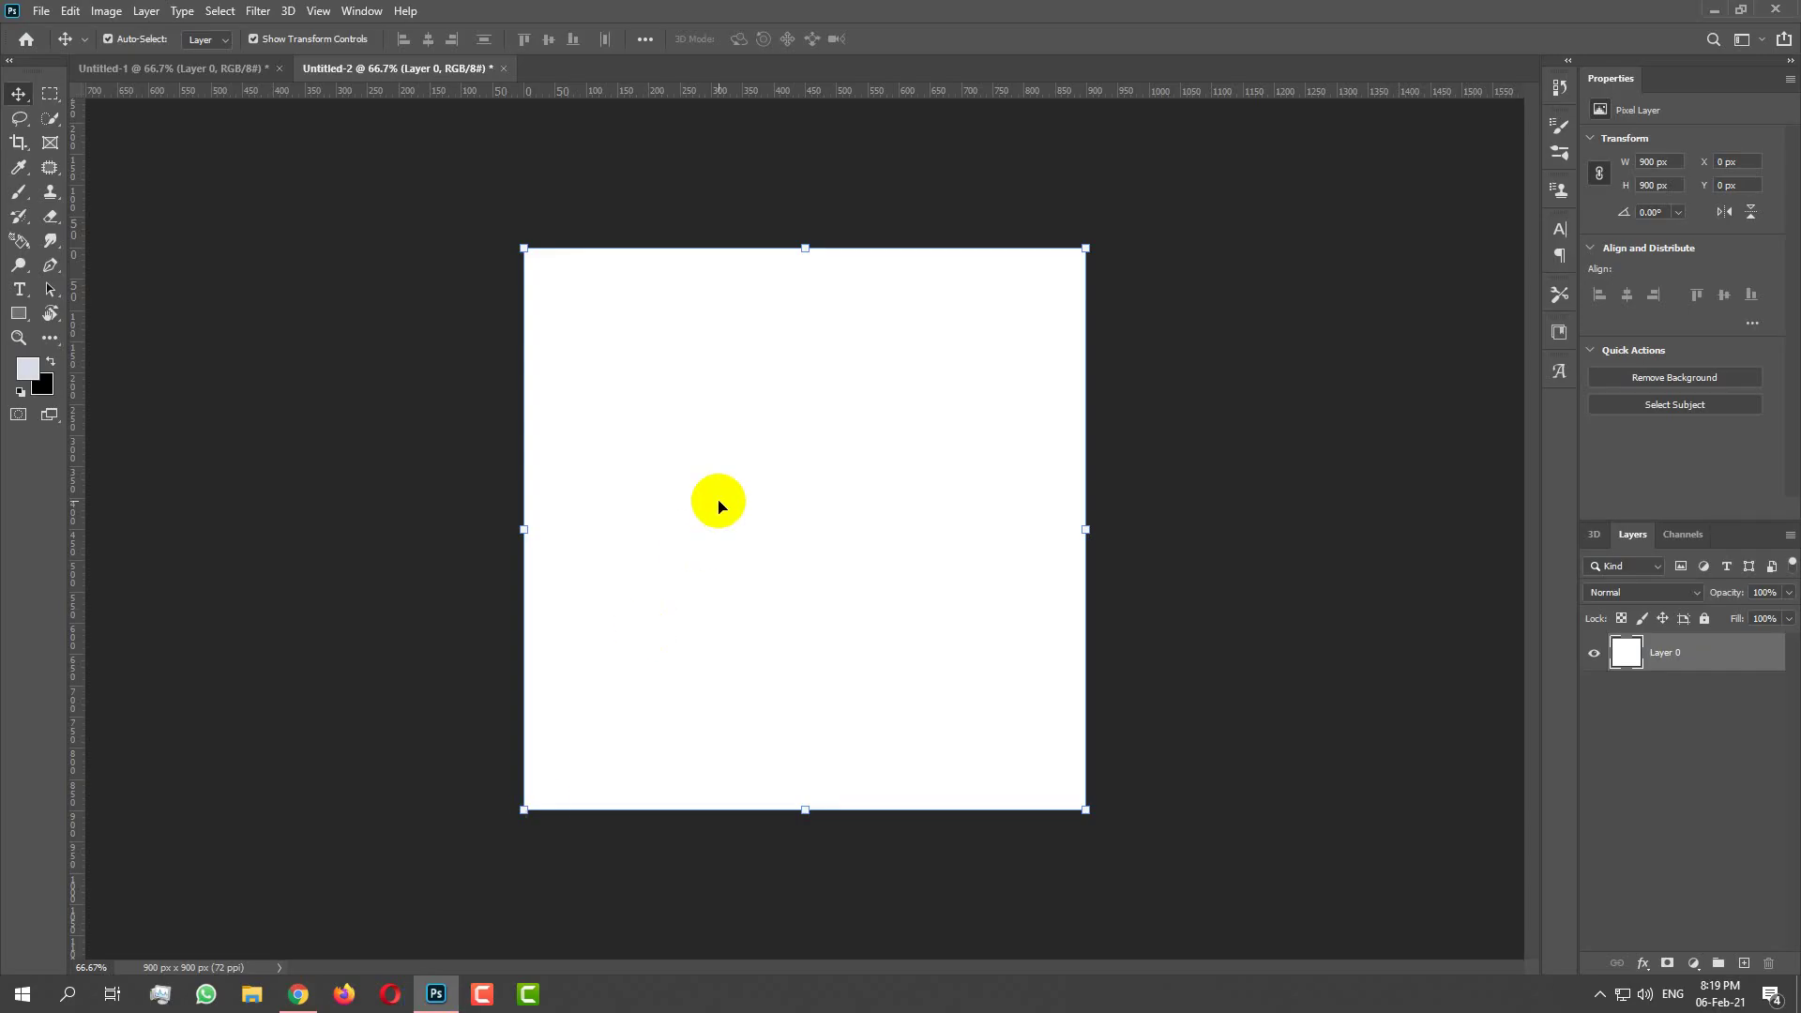
{"action": "key", "text": "ctrl+v"}
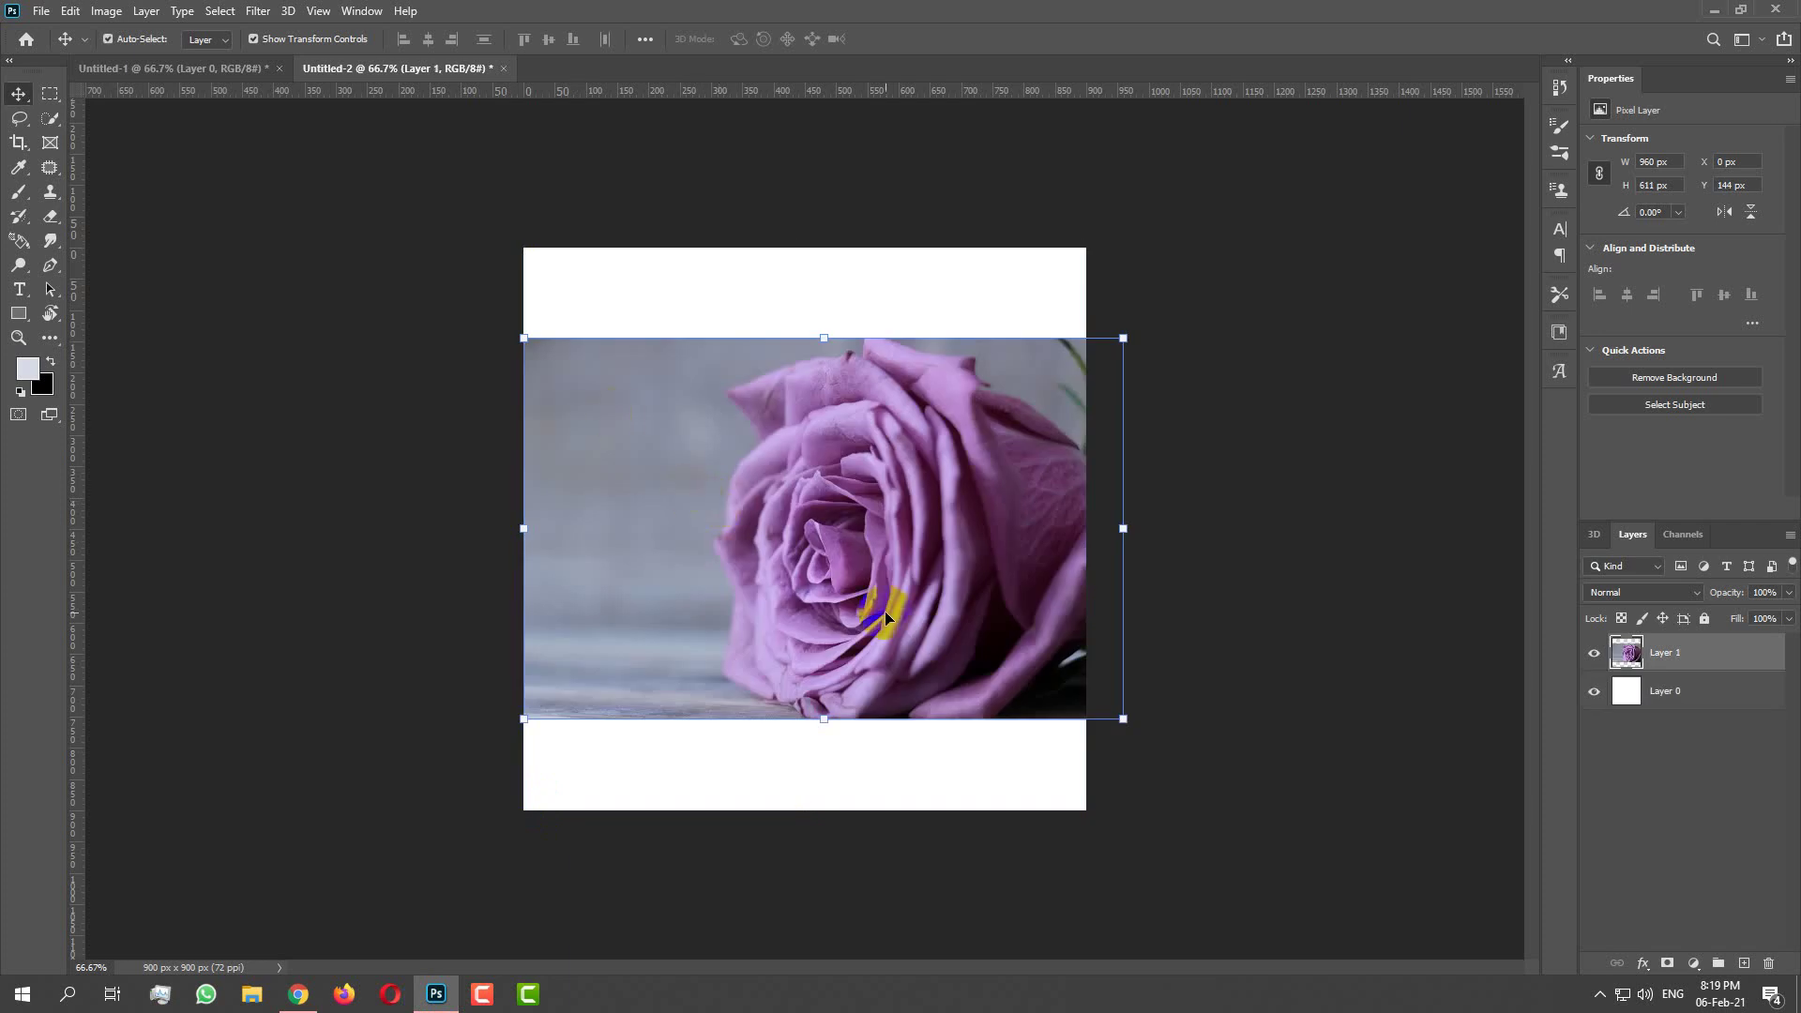
Scale the rose image proportionally to about 1436 × 914 px so it covers the whole canvas
{"action": "left_click", "coordinate": [1122, 340]}
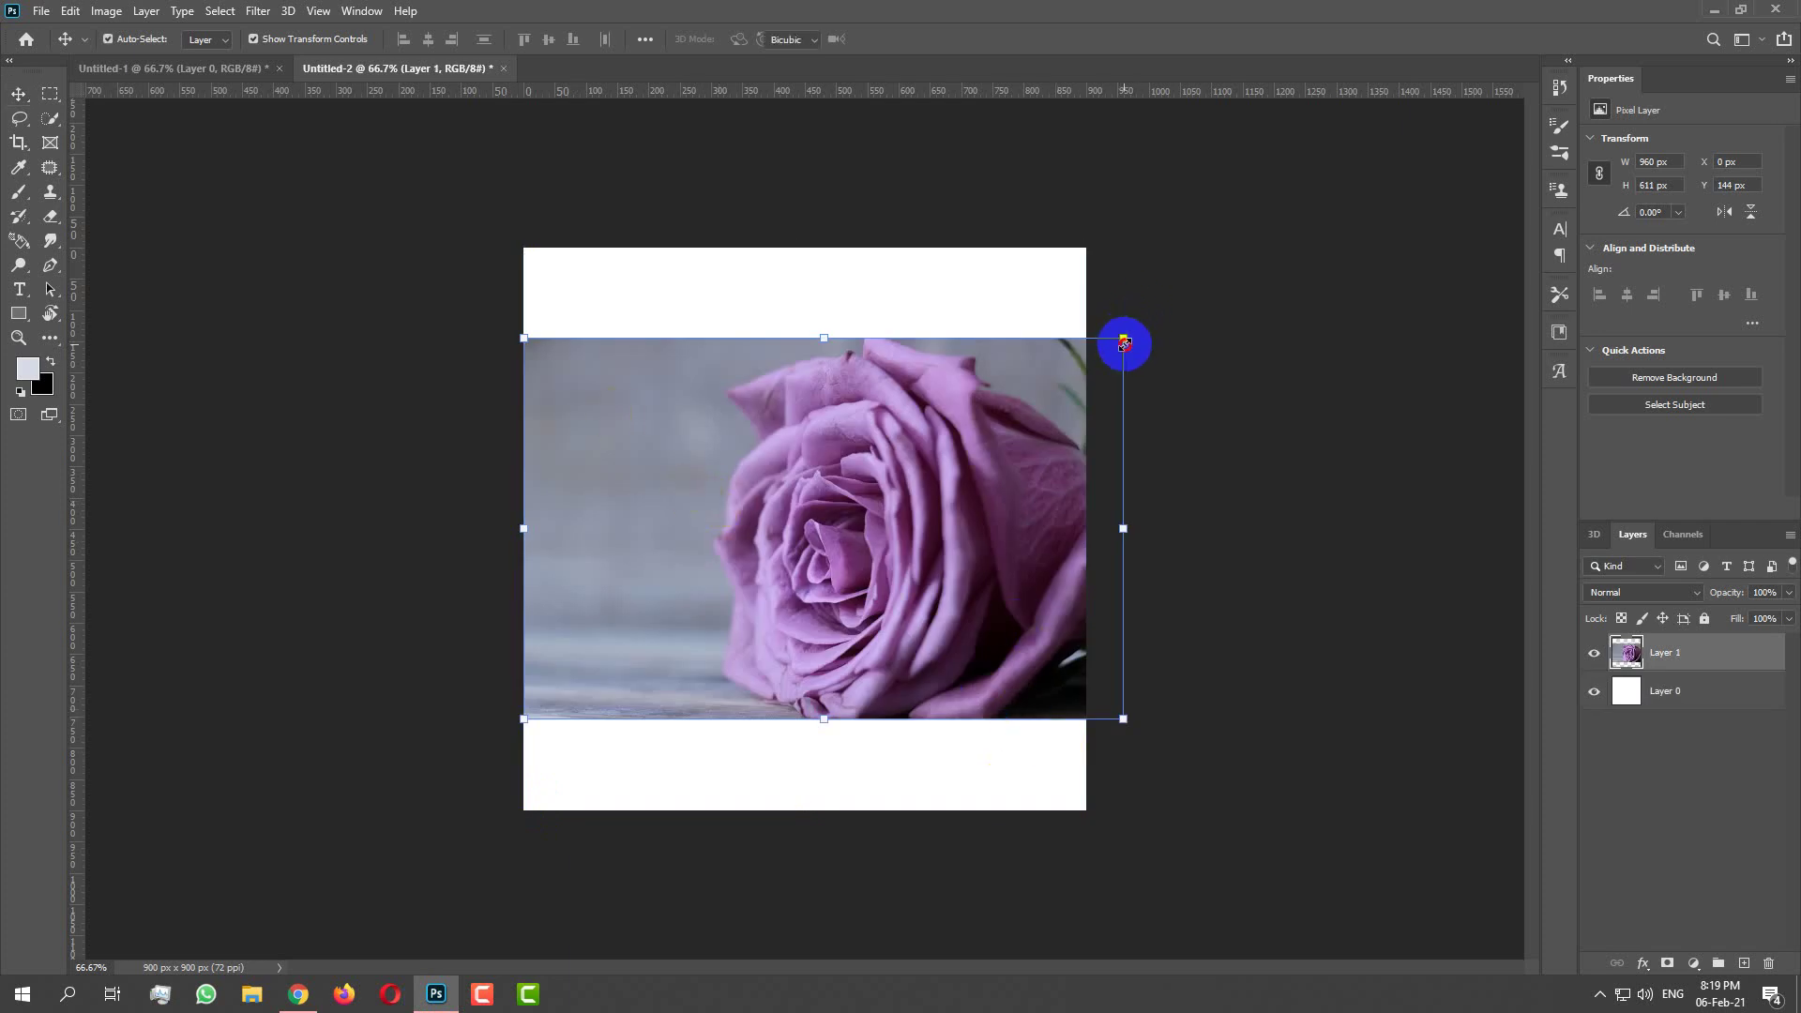
{"action": "left_click_drag", "start_coordinate": [1123, 340], "coordinate": [1242, 222]}
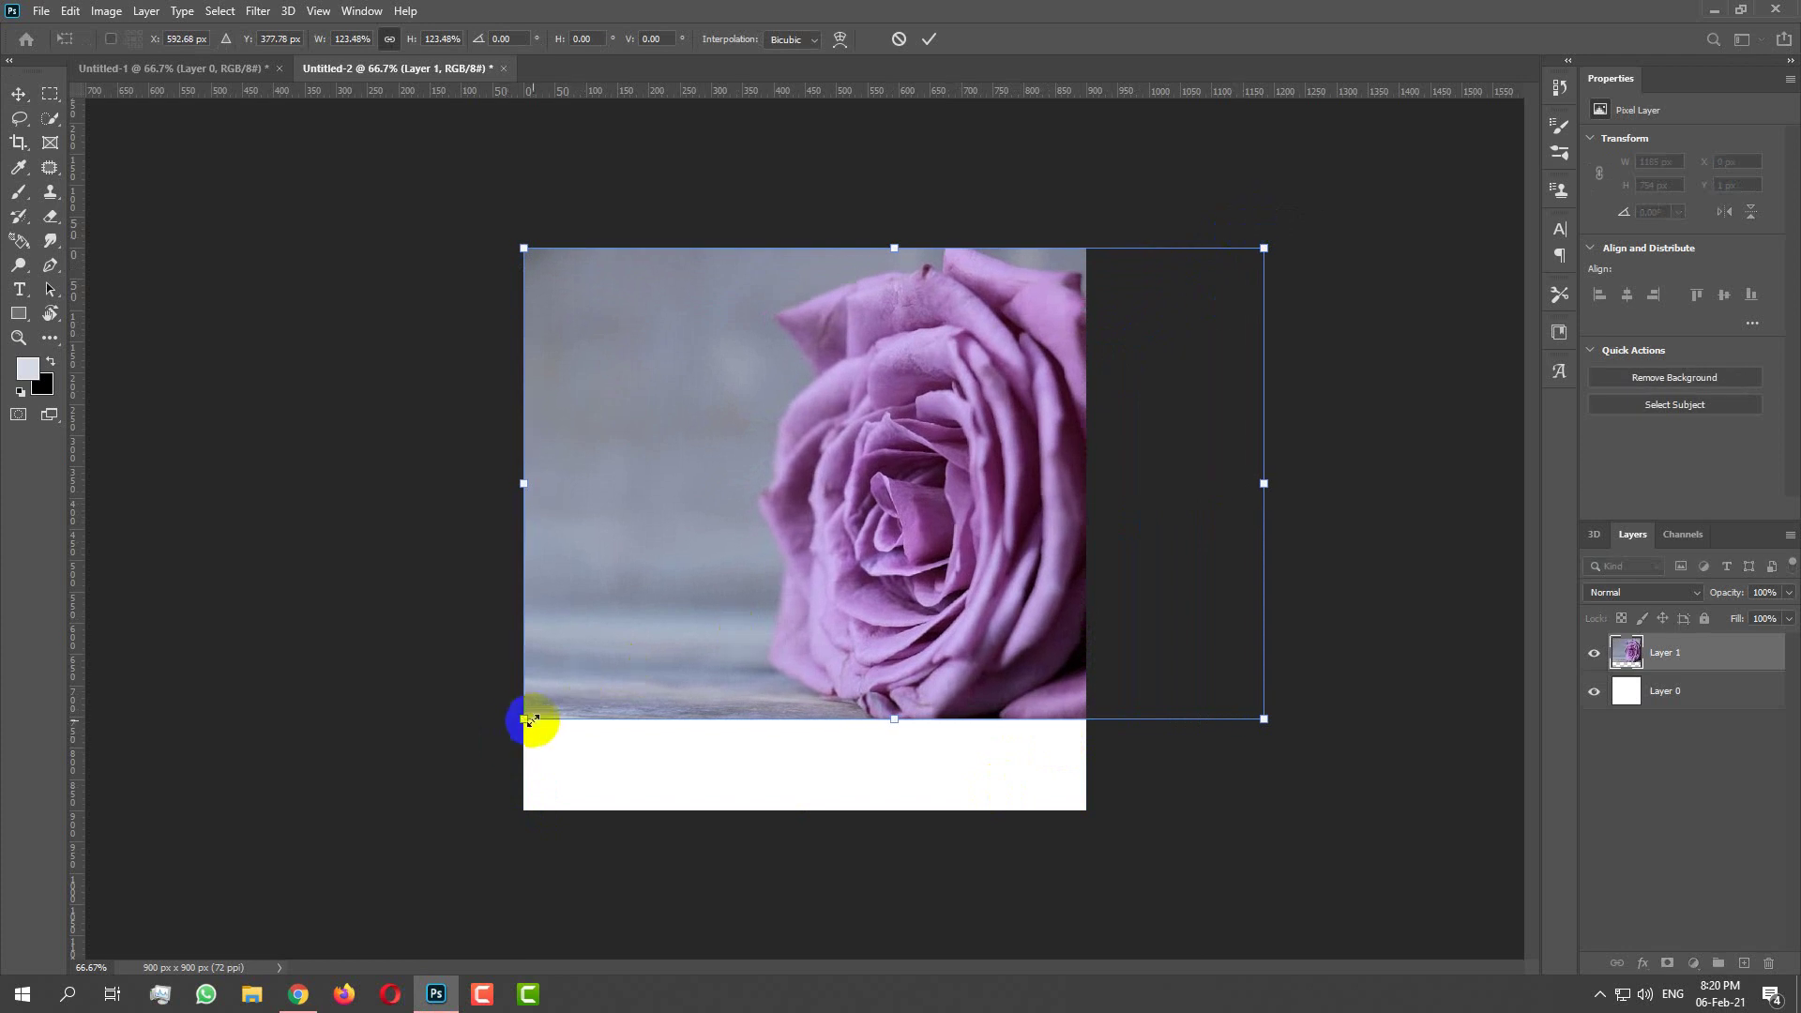
{"action": "left_click_drag", "start_coordinate": [530, 720], "coordinate": [366, 818]}
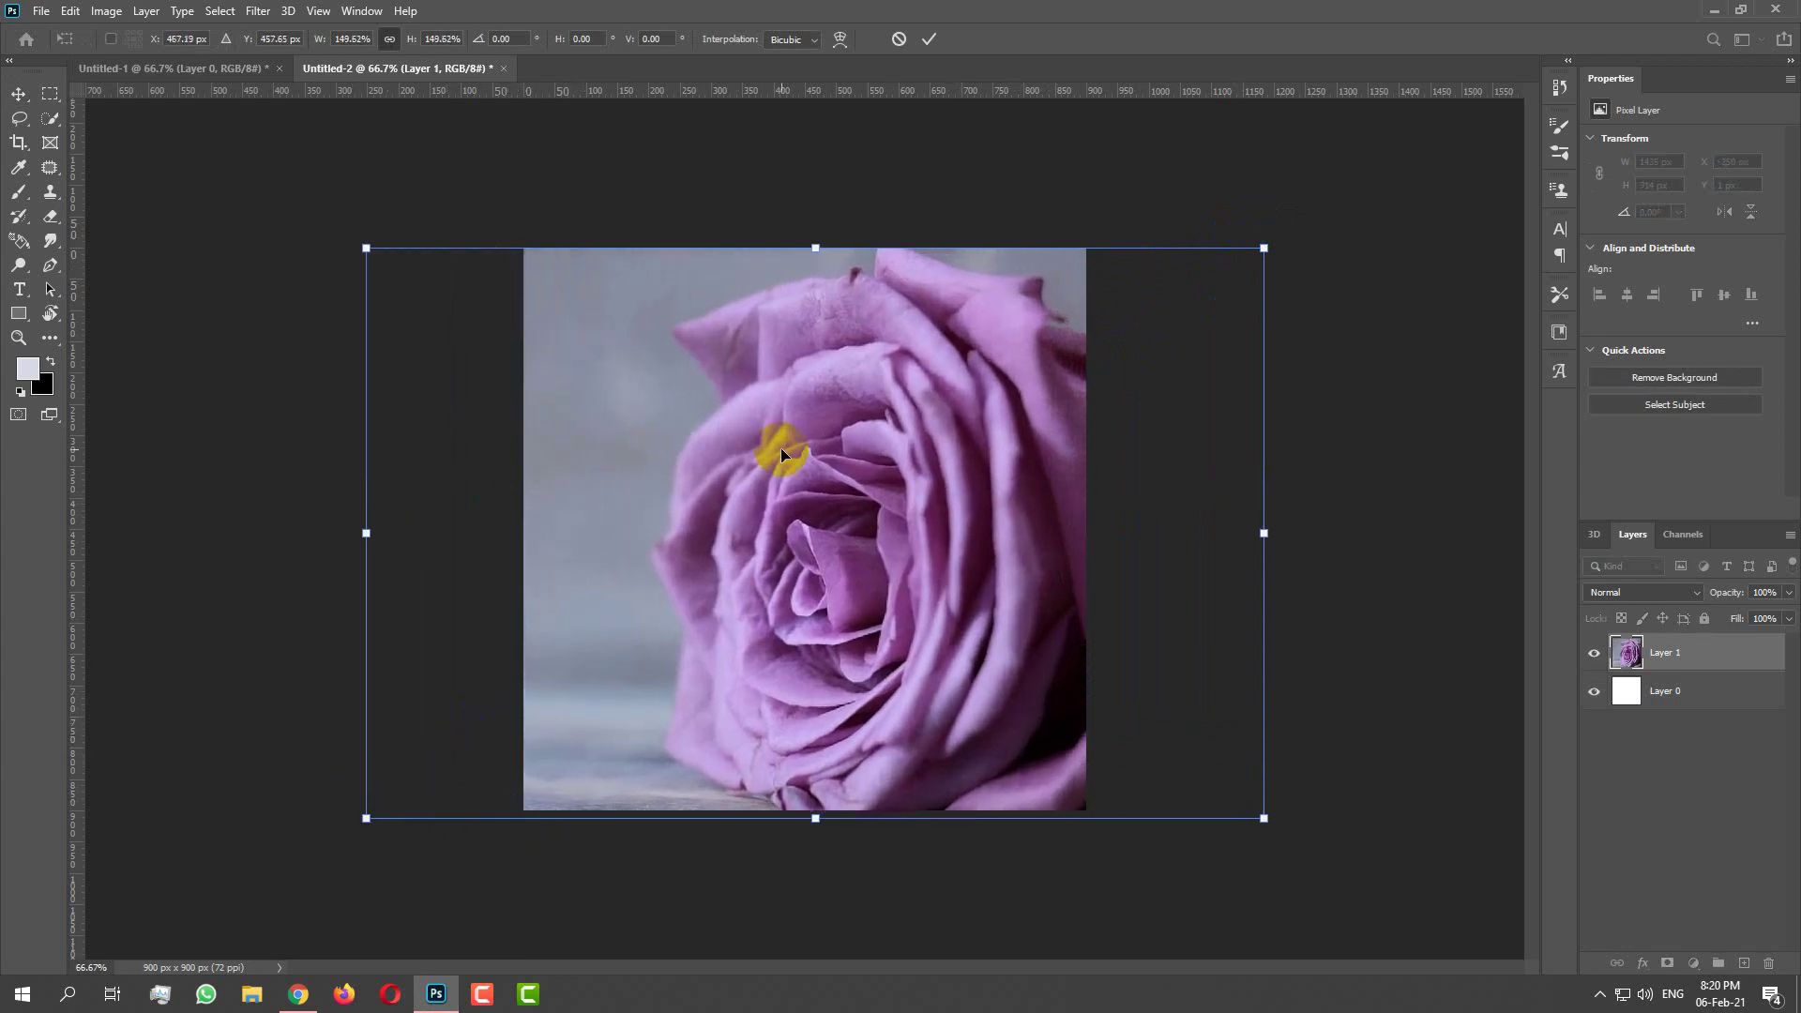
{"action": "left_click", "coordinate": [929, 38]}
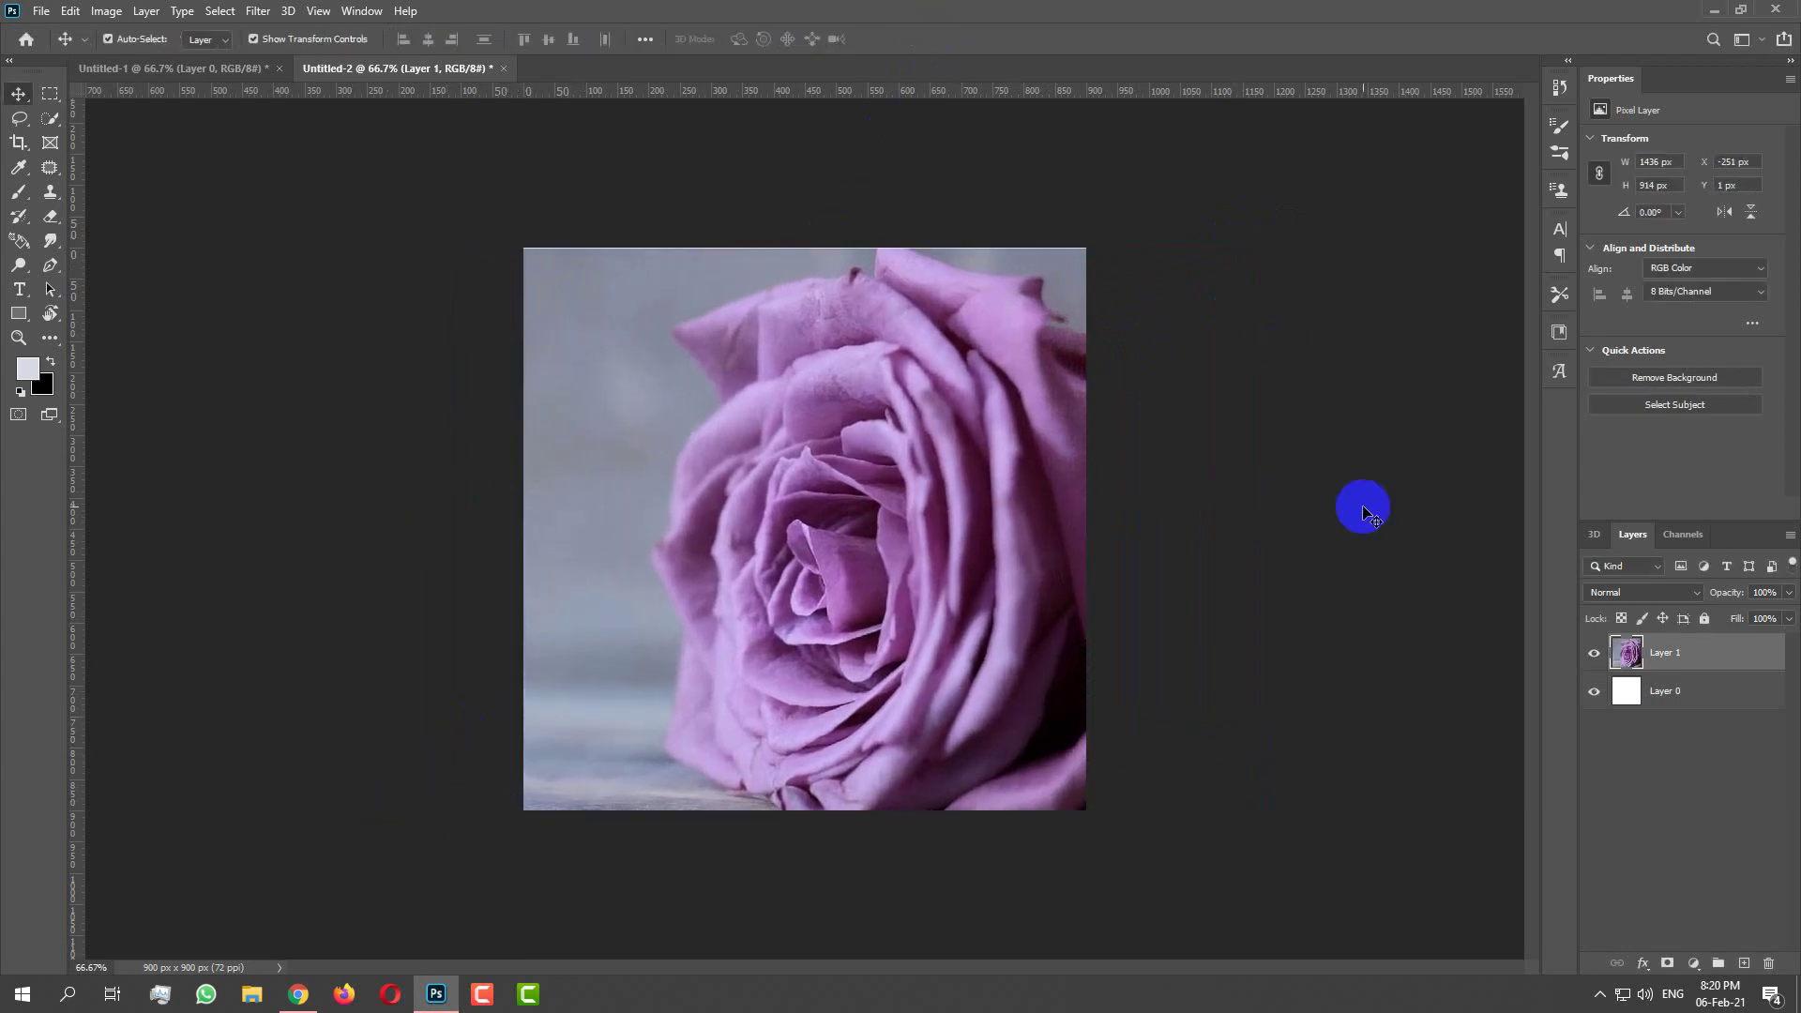
Switch to Chrome and cut the quote "You deserve love & you will get it" from the Google Translate source text
{"action": "left_click", "coordinate": [298, 994]}
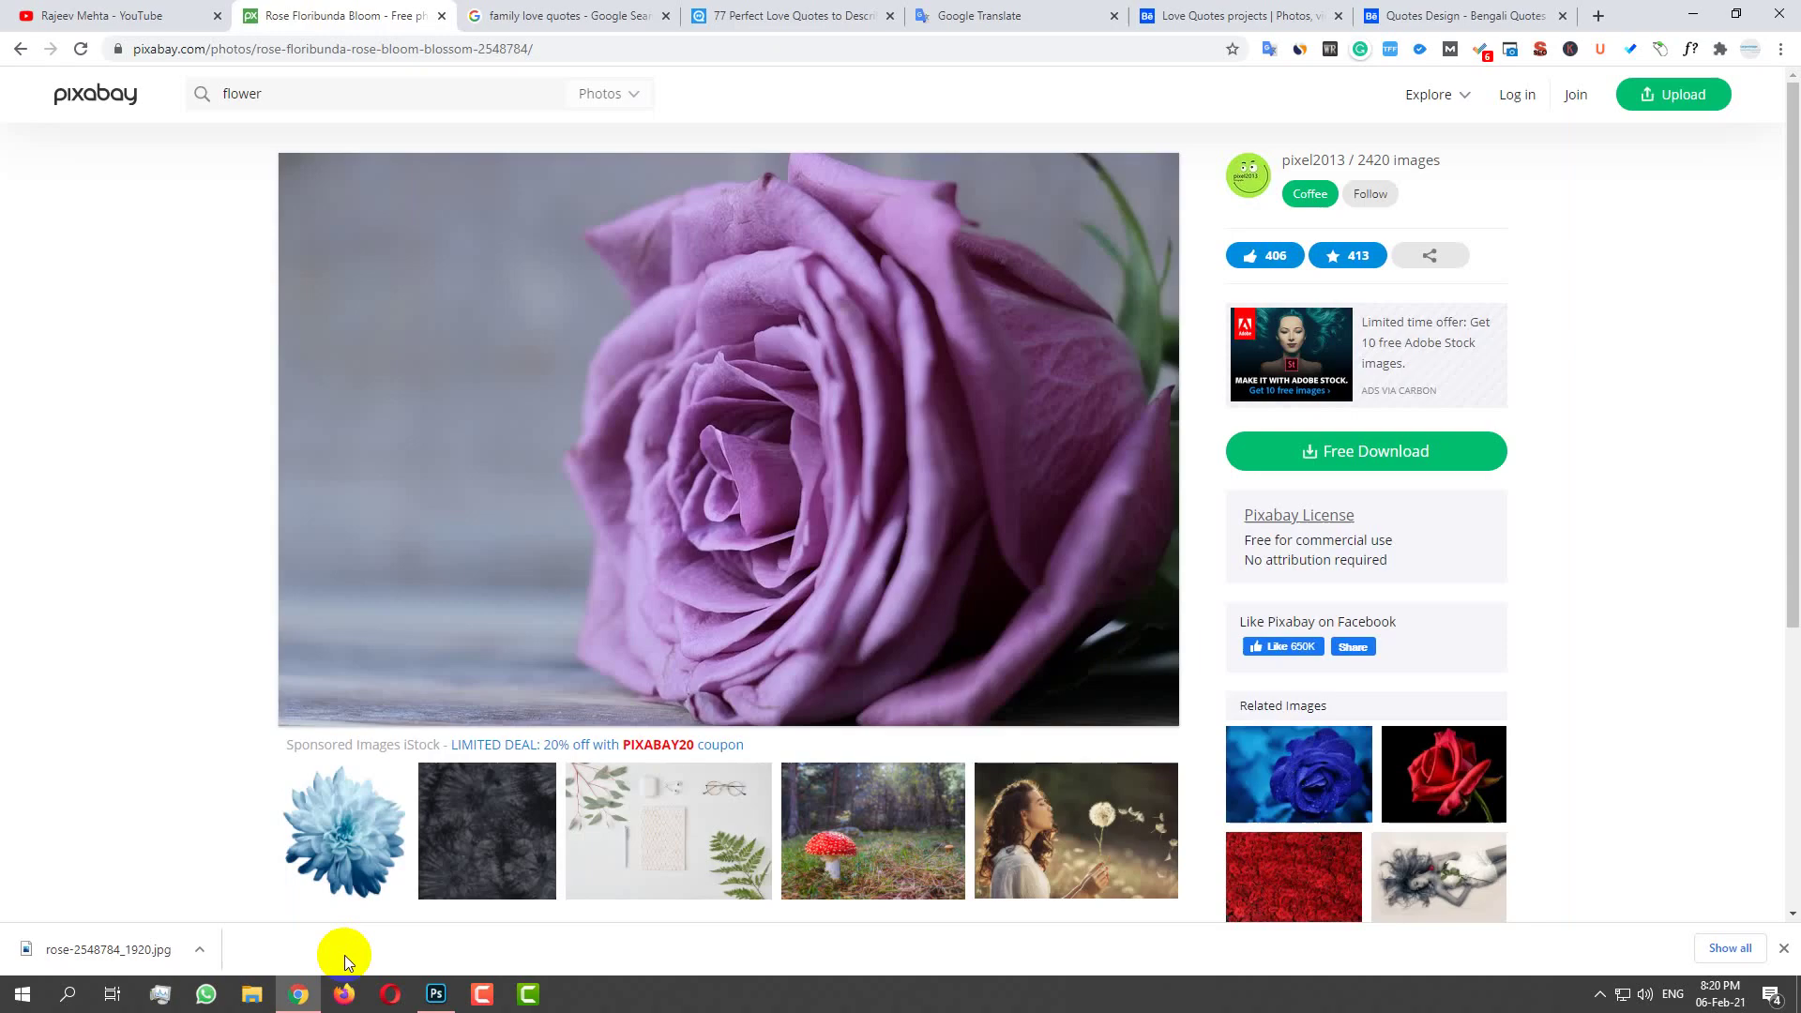
{"action": "left_click", "coordinate": [970, 15]}
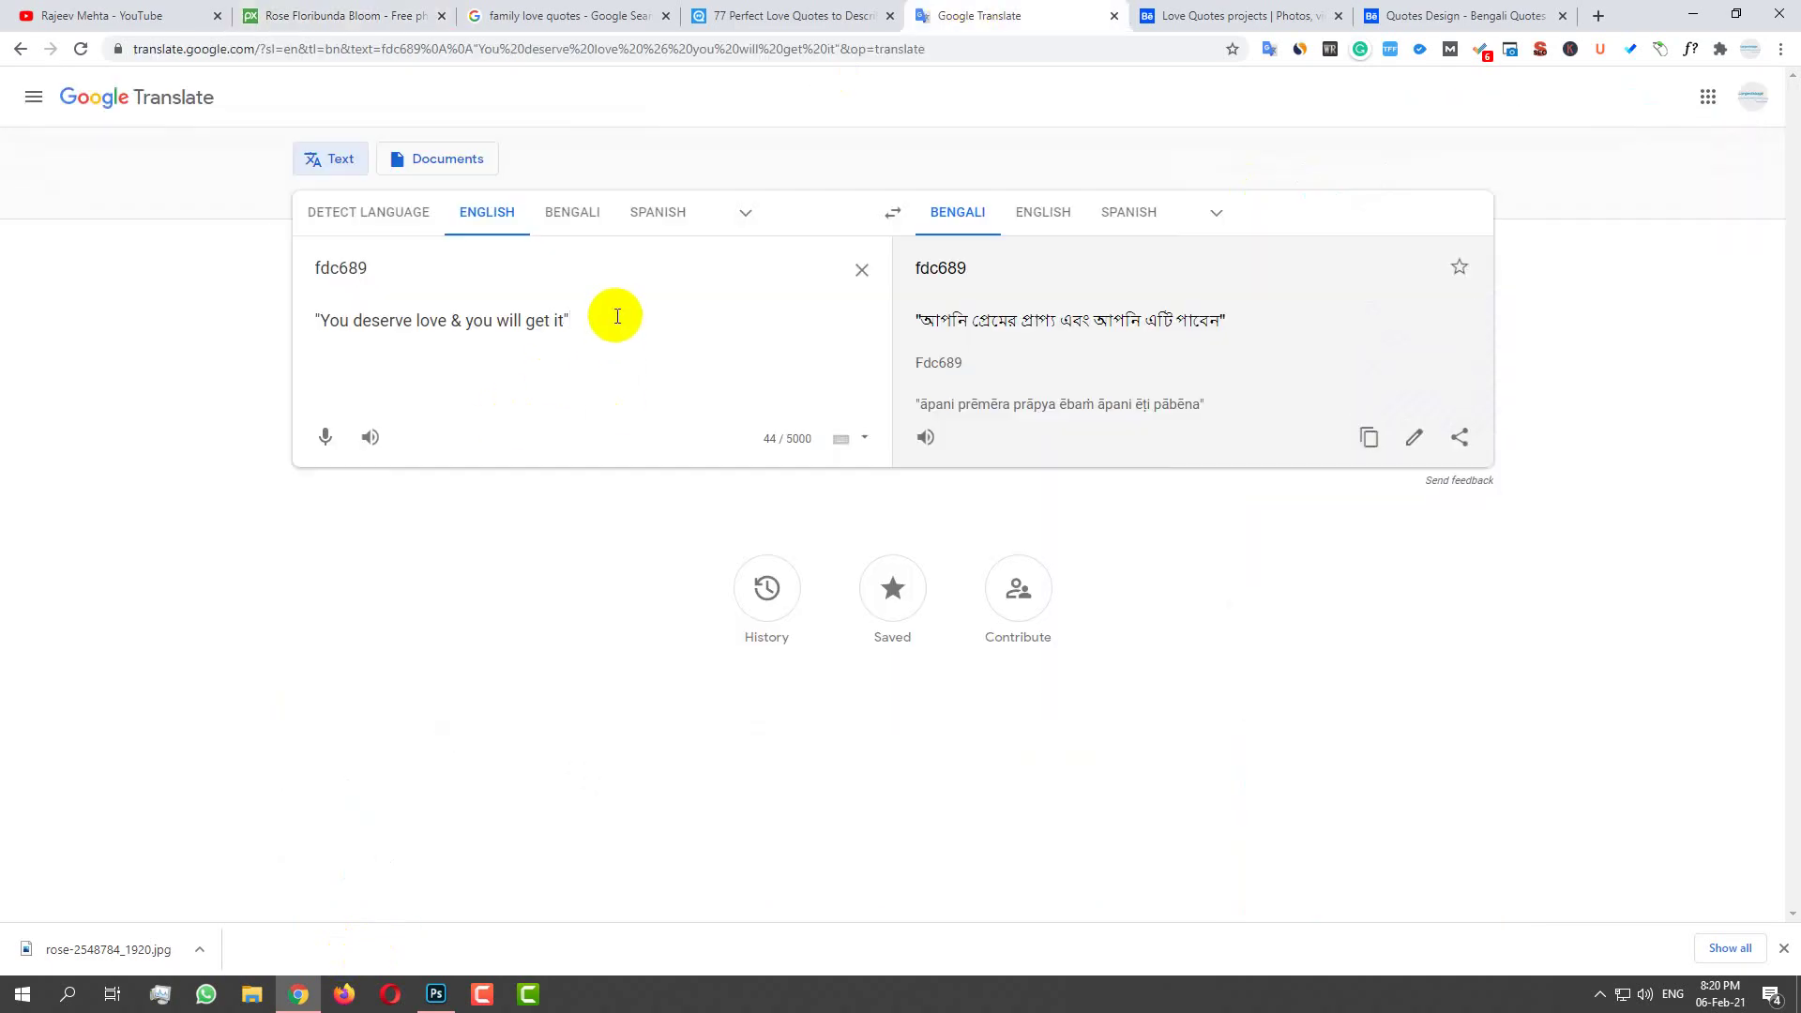
{"action": "left_click_drag", "start_coordinate": [617, 316], "coordinate": [319, 320]}
{"action": "key", "text": "BackSpace"}
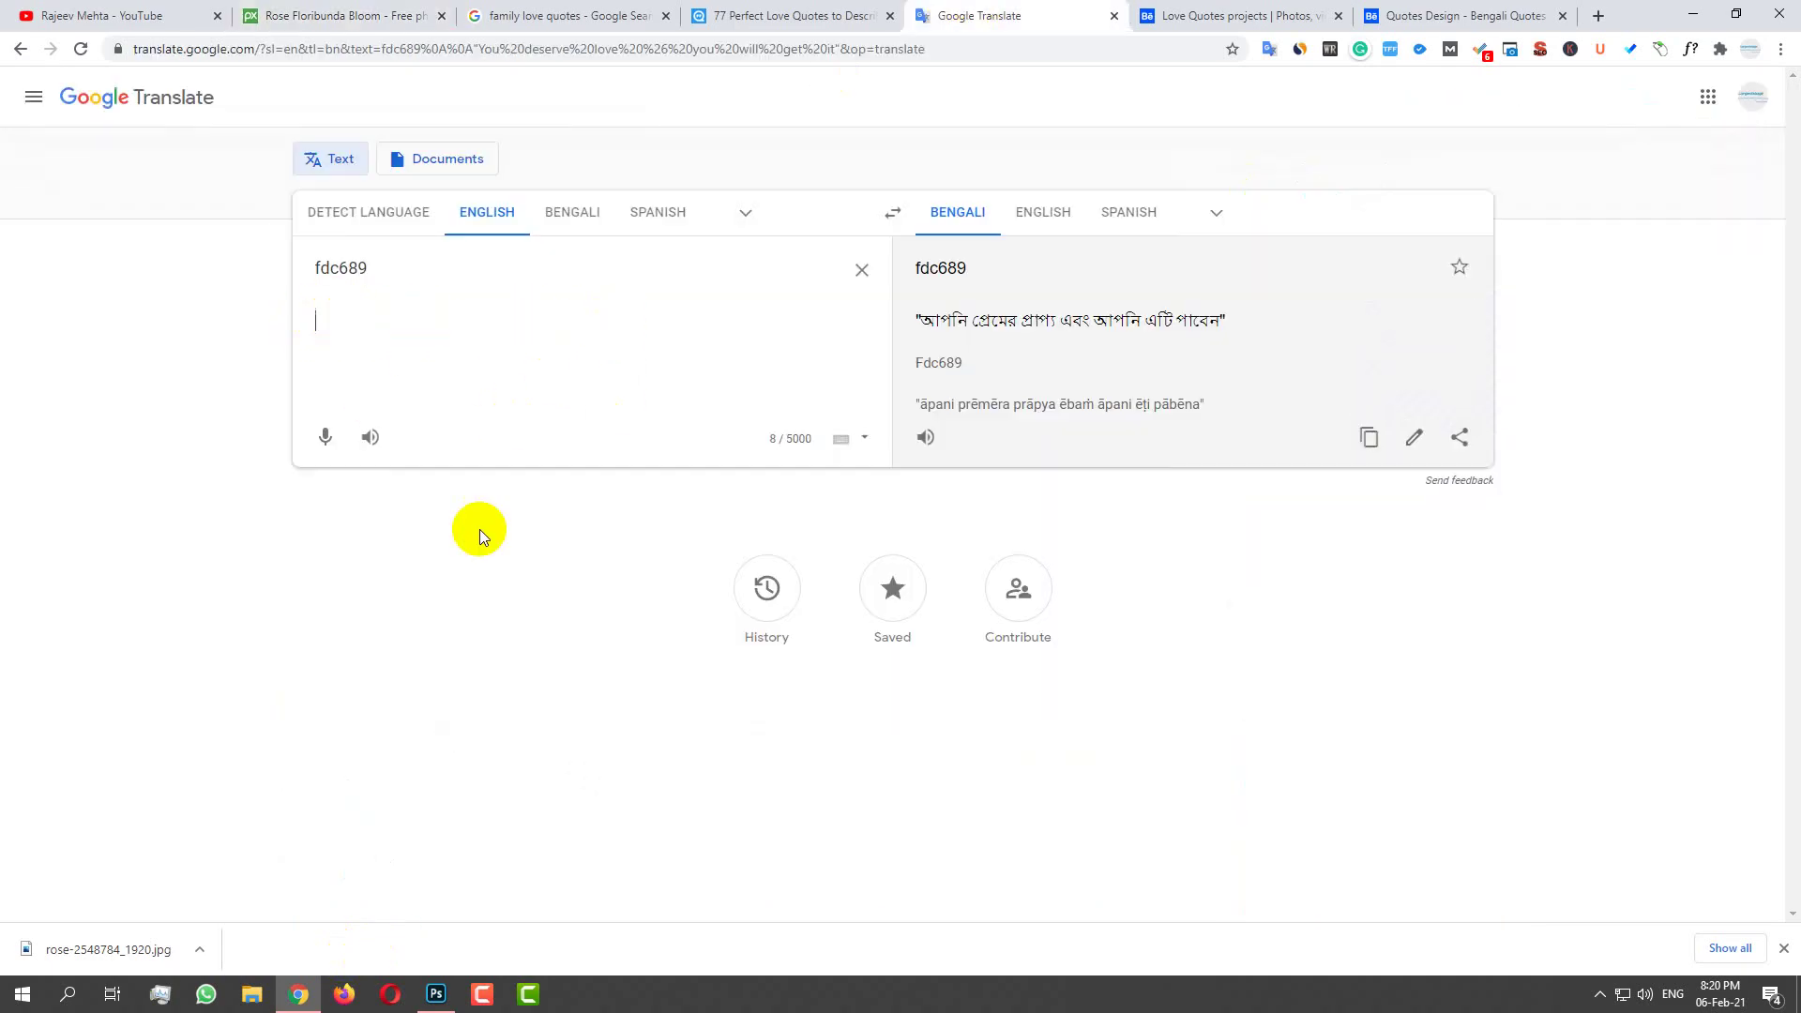
Return to Photoshop and shift the rose image slightly up to Y -1 px, closing the gap at the canvas's upper edge
{"action": "left_click", "coordinate": [436, 994]}
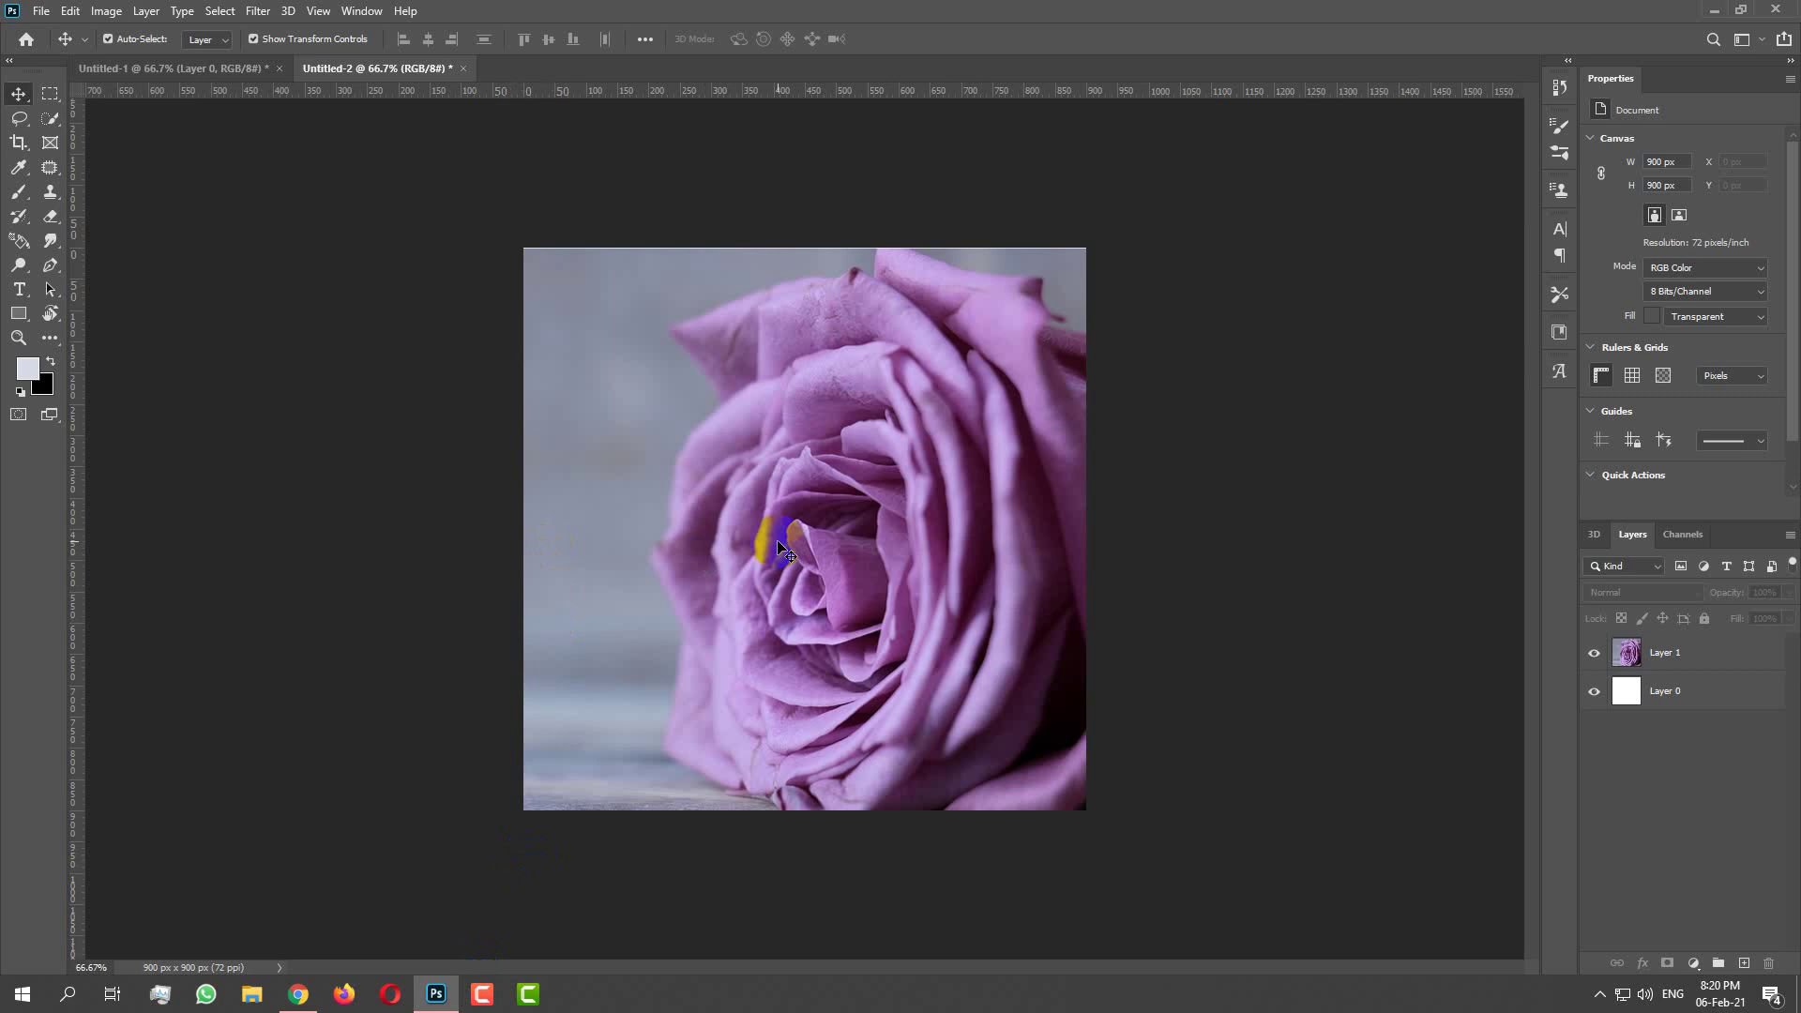
{"action": "left_click", "coordinate": [777, 544]}
{"action": "left_click", "coordinate": [1059, 858]}
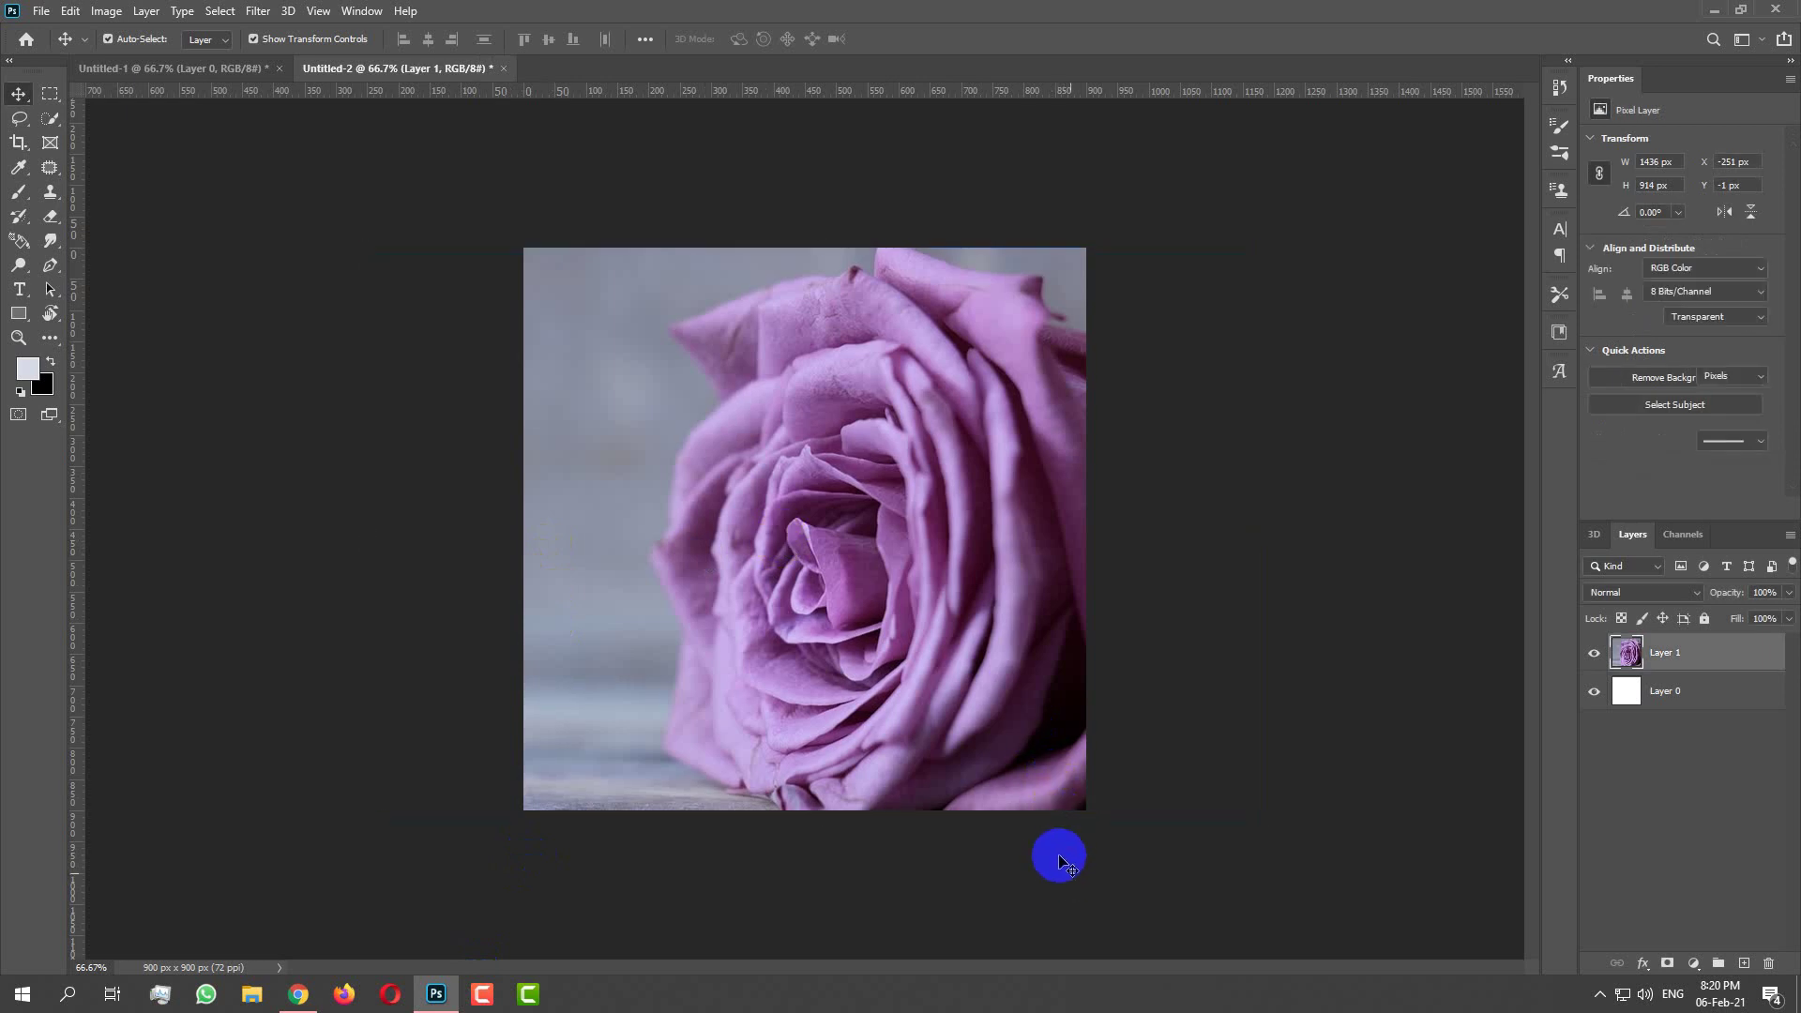
{"action": "left_click", "coordinate": [1662, 650]}
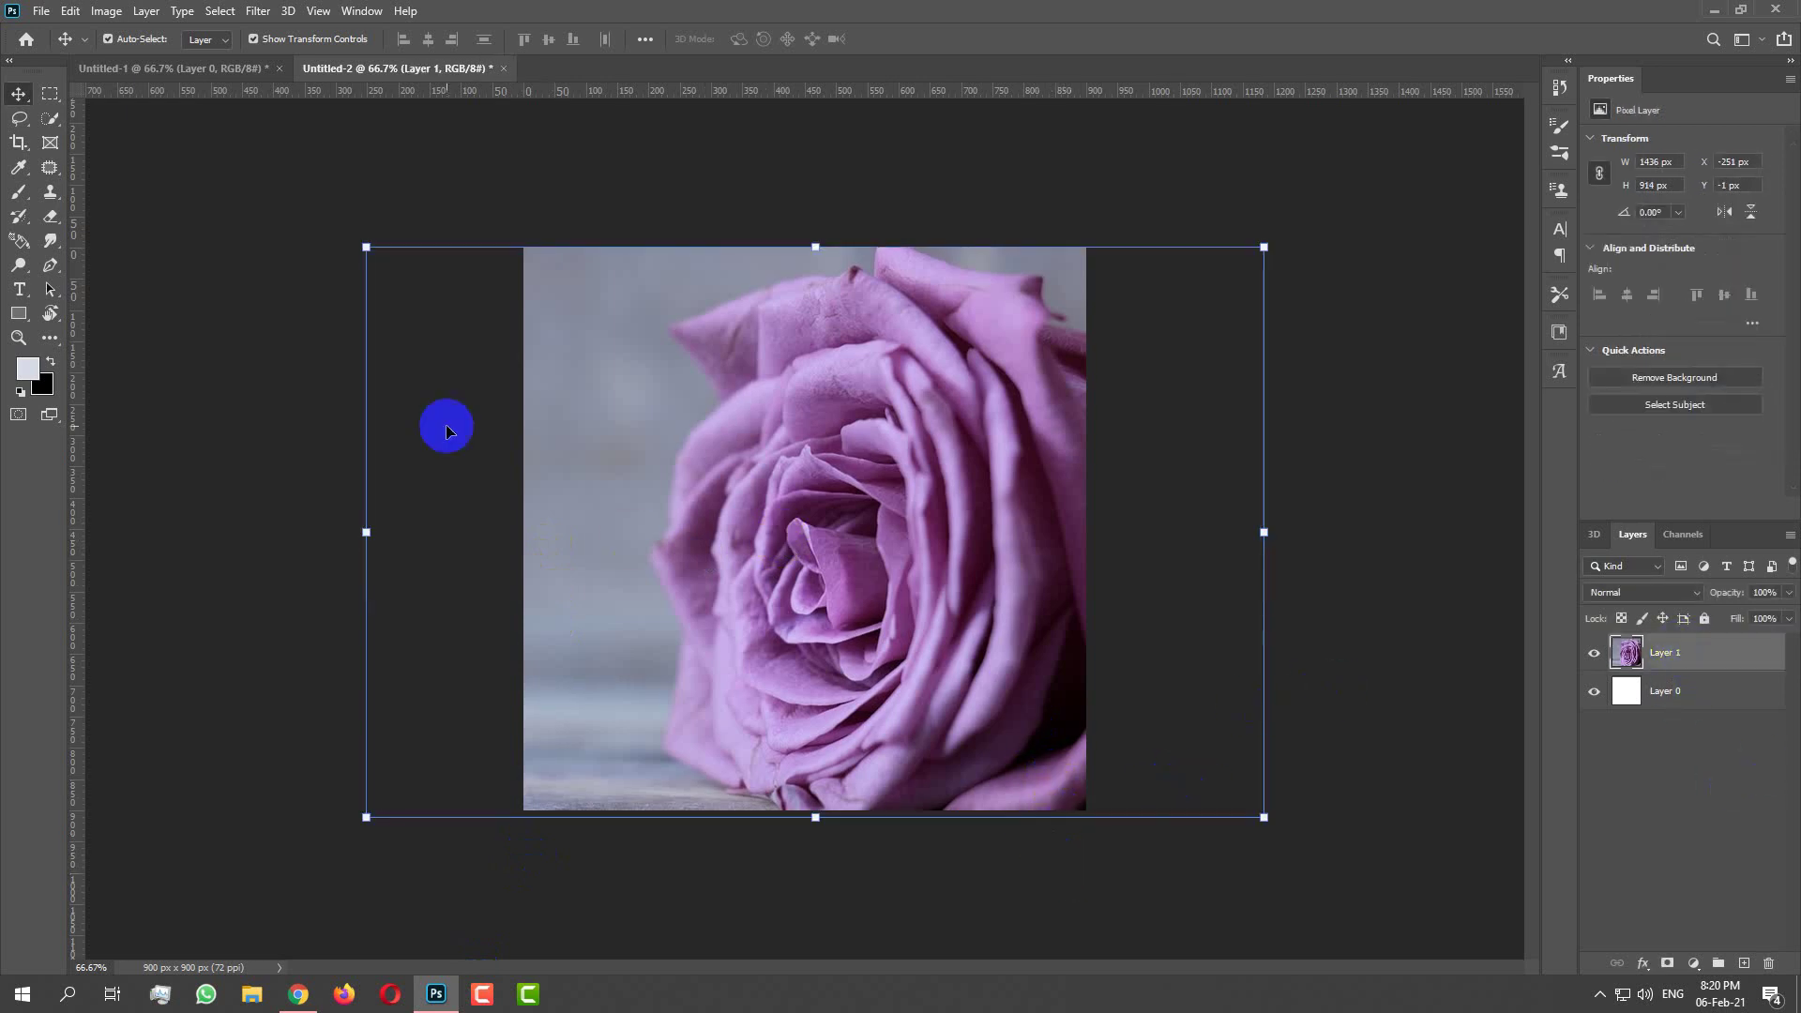
Add a text layer on the rose image with the copied quote "You deserve love & you will get it"
{"action": "left_click", "coordinate": [19, 288]}
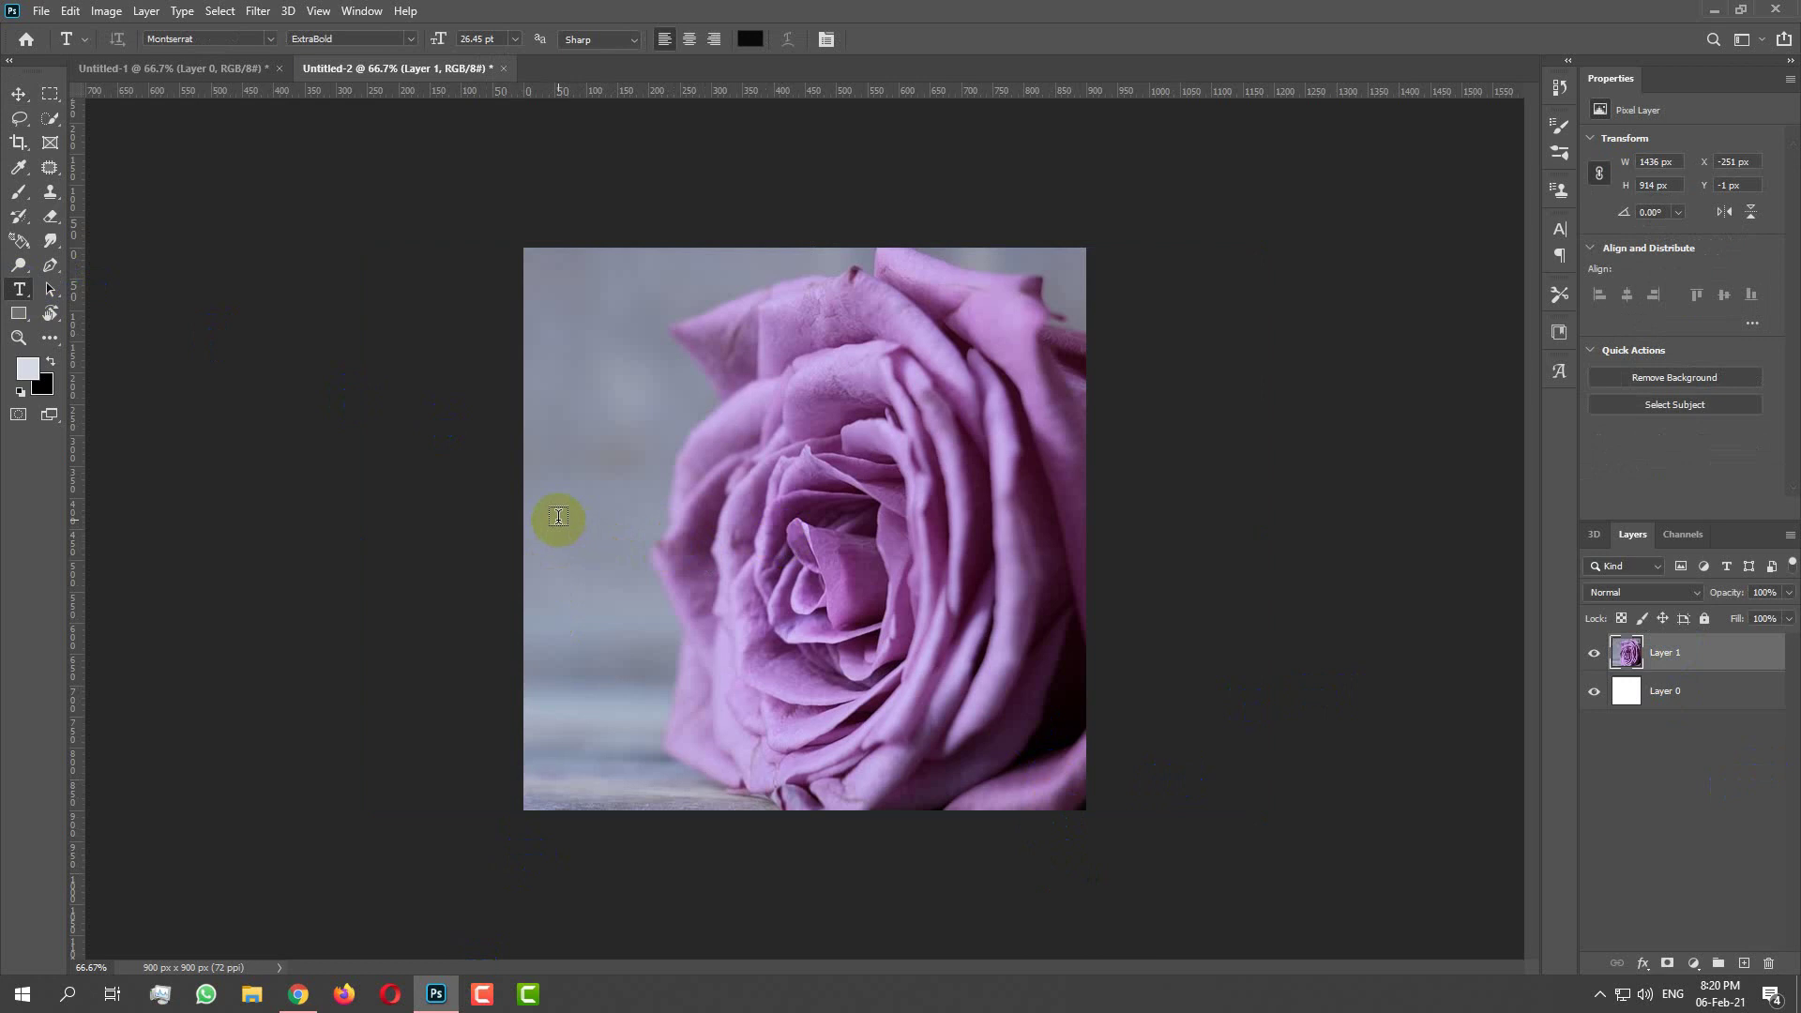
{"action": "left_click", "coordinate": [558, 517]}
{"action": "key", "text": "ctrl+v"}
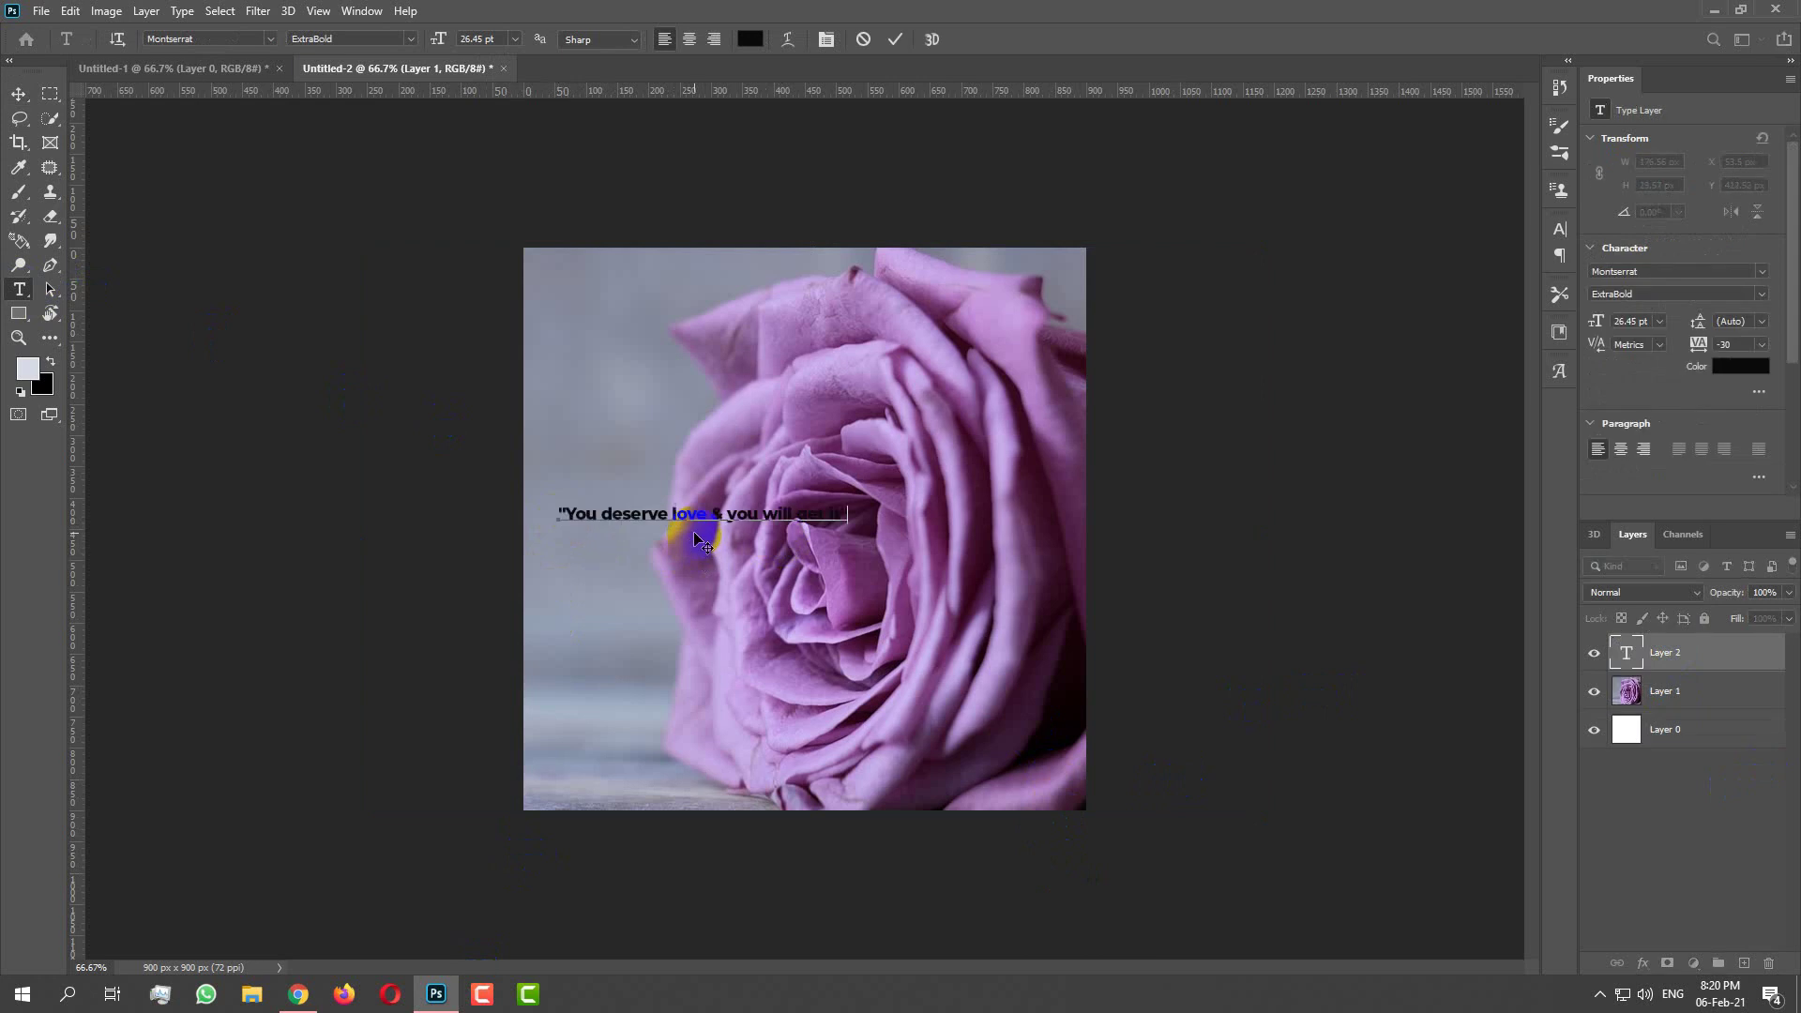
{"action": "left_click", "coordinate": [896, 42]}
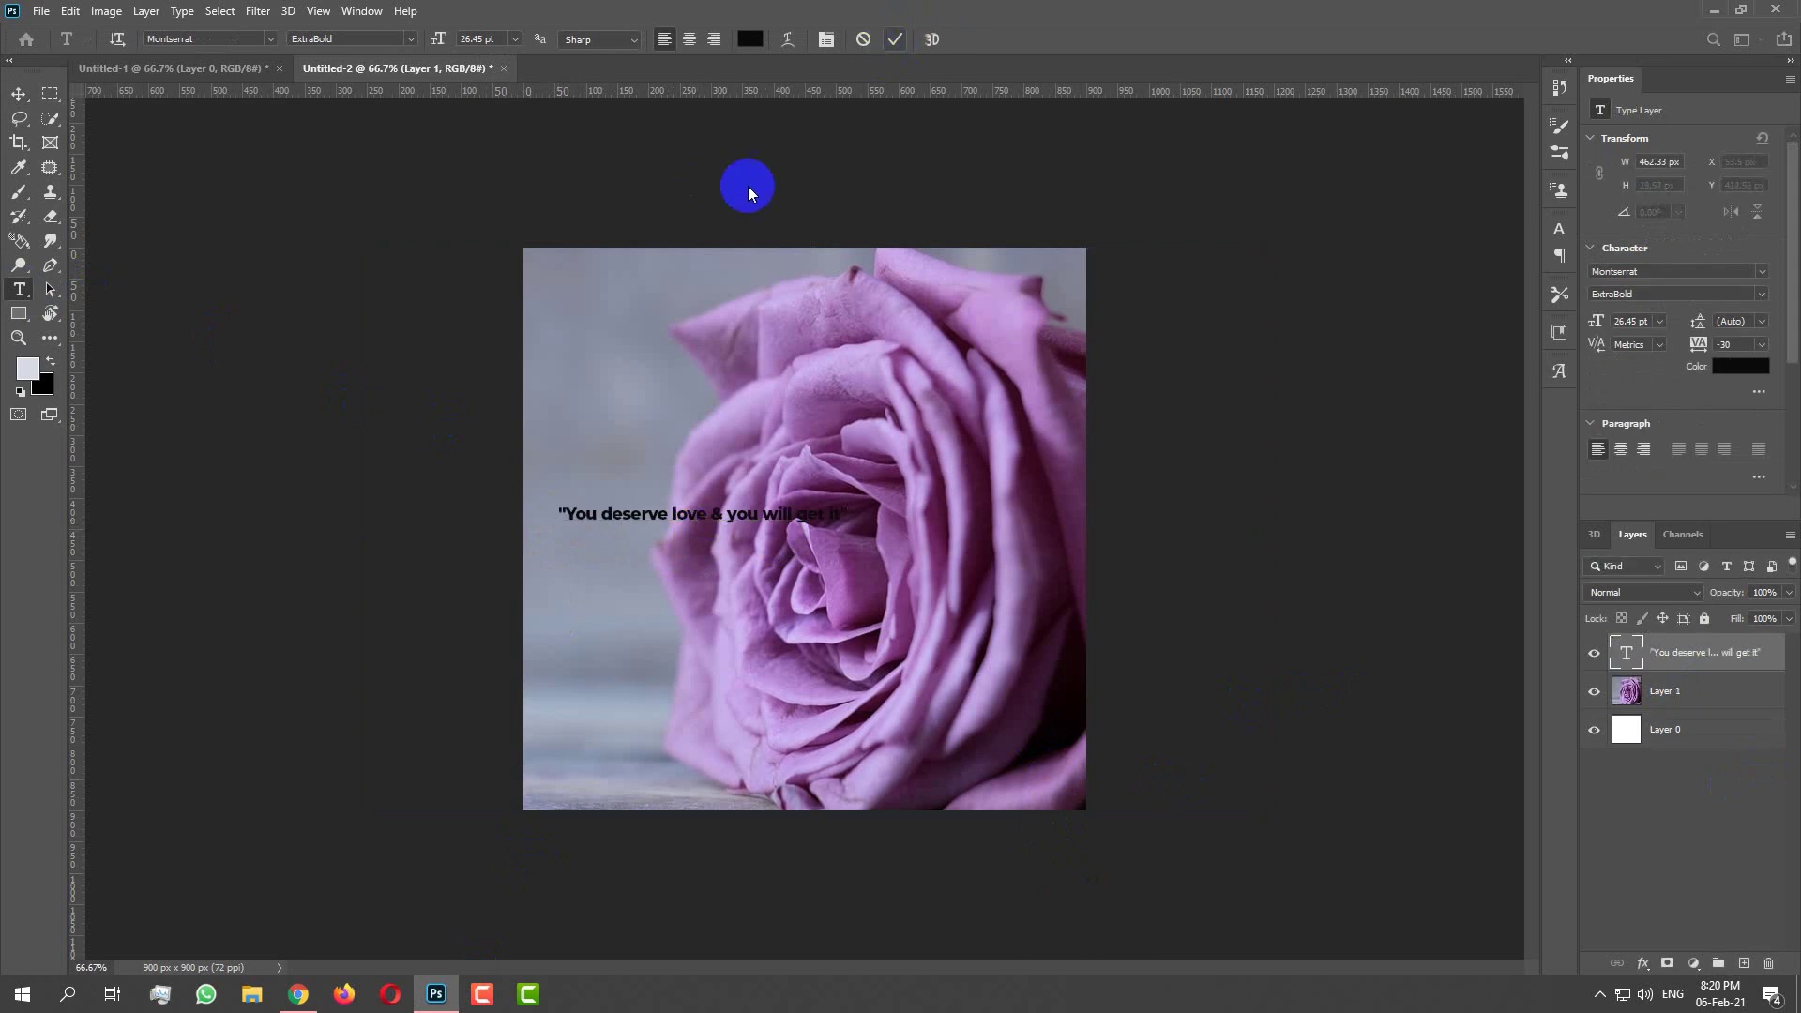
Move the quote text about 154 px right and 72 px down, towards the middle of the rose
{"action": "left_click", "coordinate": [19, 93]}
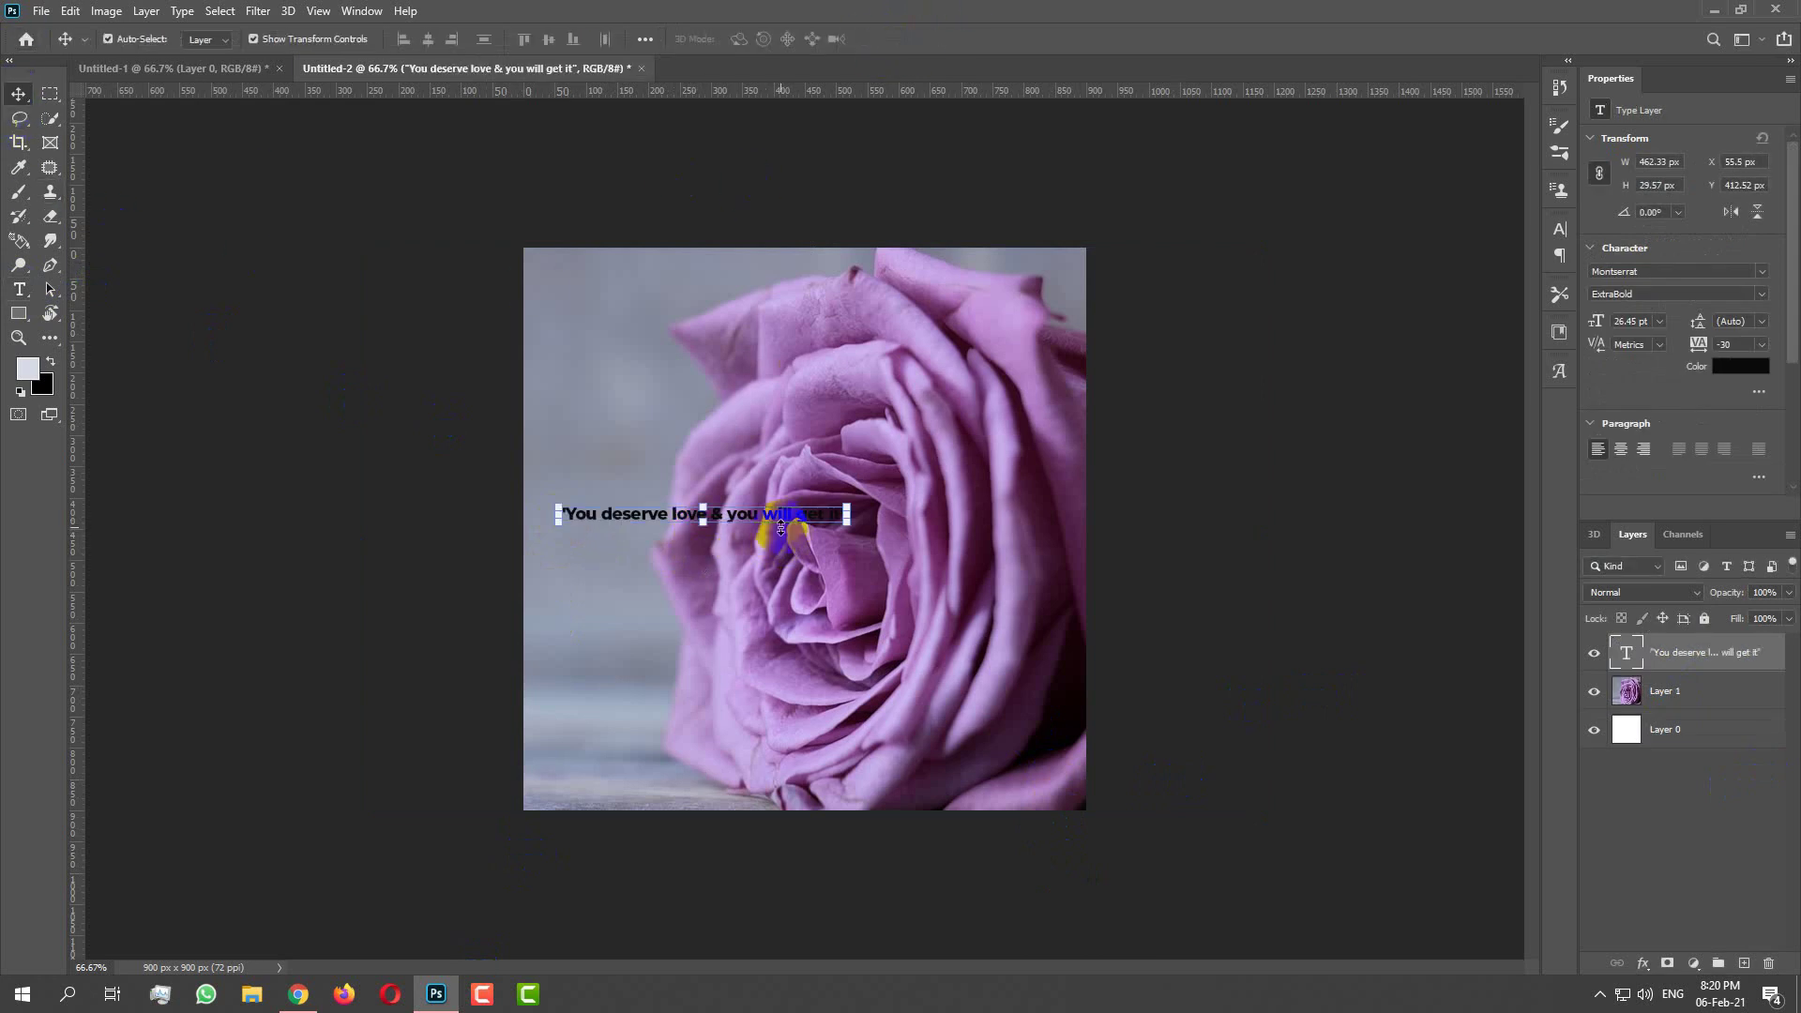
{"action": "left_click_drag", "start_coordinate": [779, 521], "coordinate": [874, 567]}
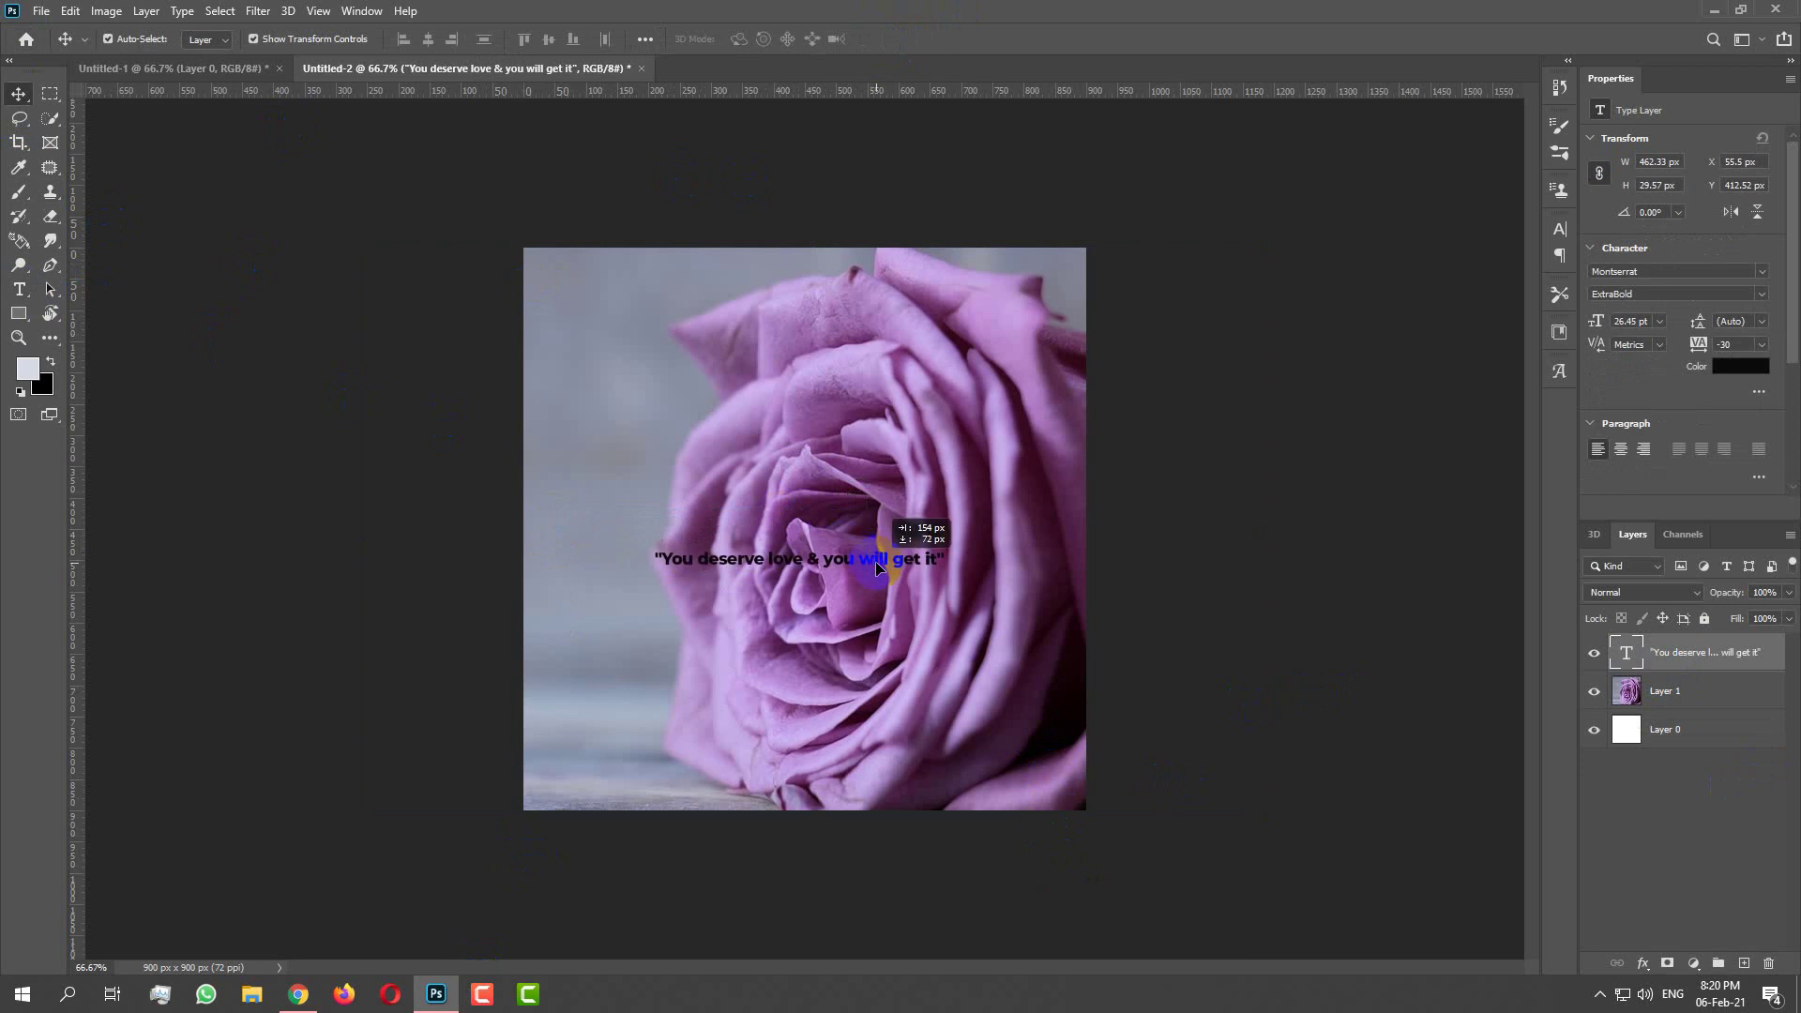
{"action": "left_click", "coordinate": [1308, 684]}
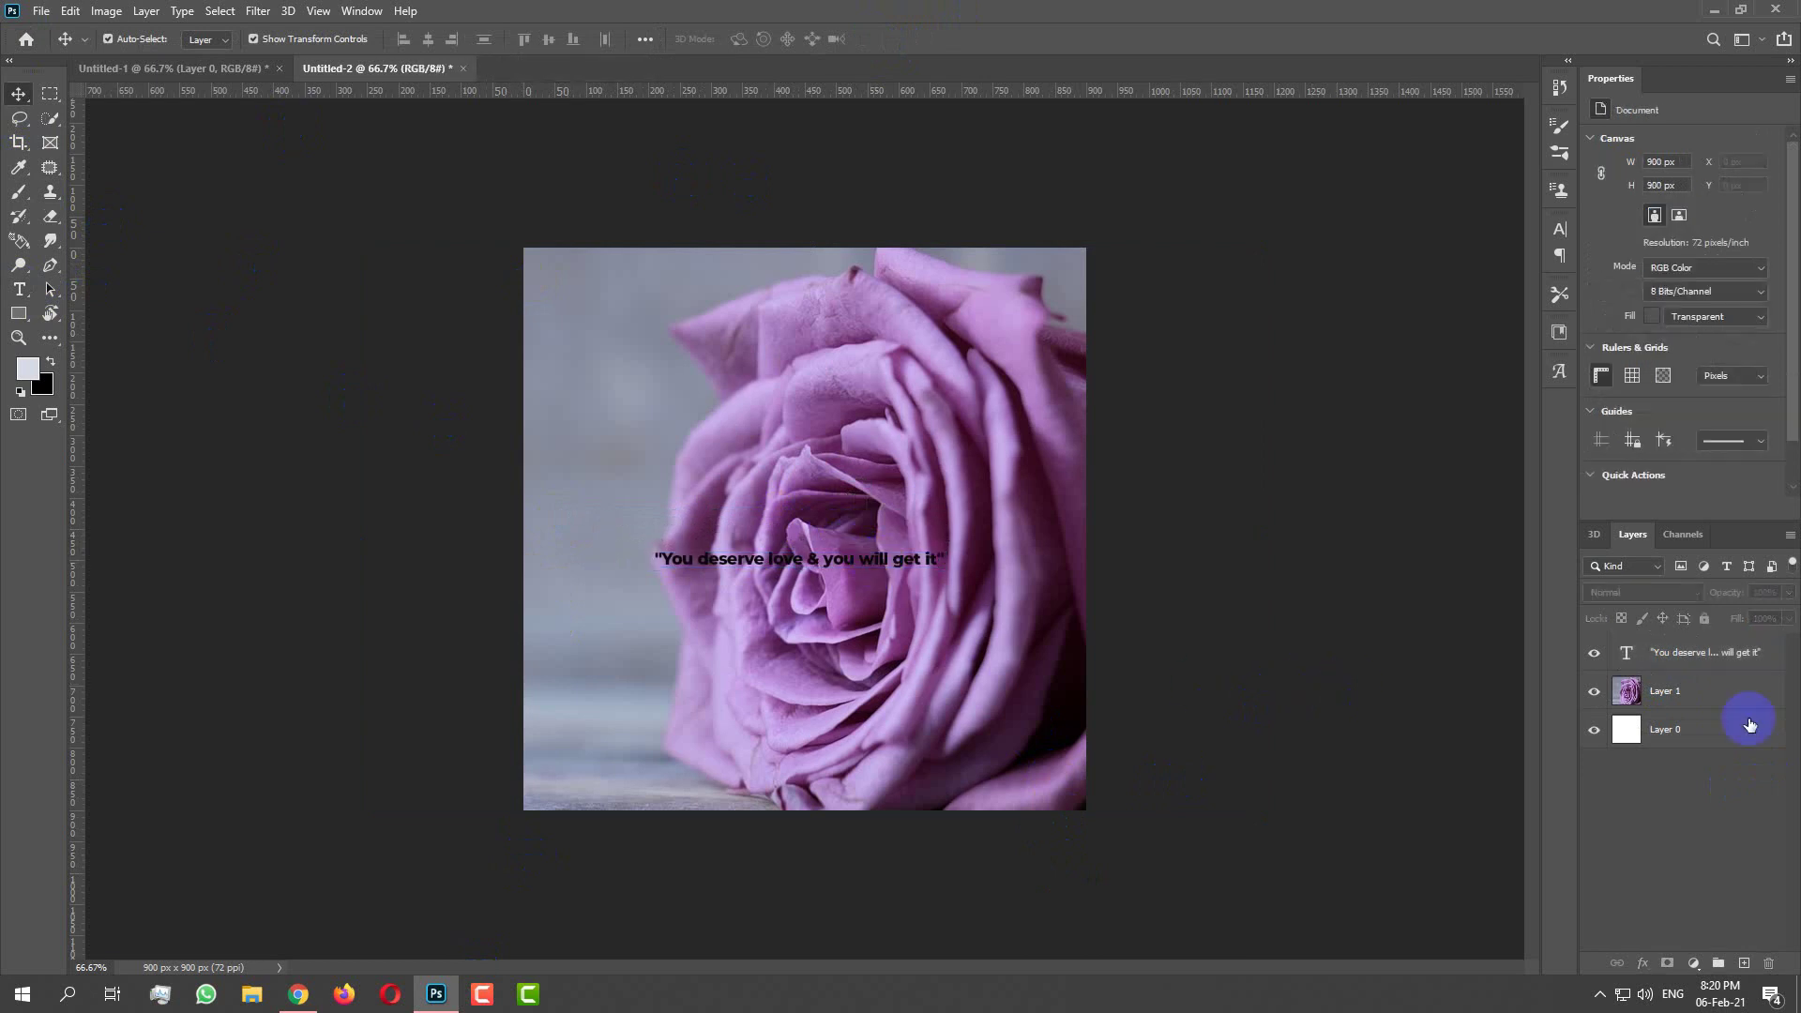
Draw a rectangle about 953 × 929 px directly above the rose layer and move it to about X 81 px, Y 319 px
{"action": "left_click", "coordinate": [1693, 698]}
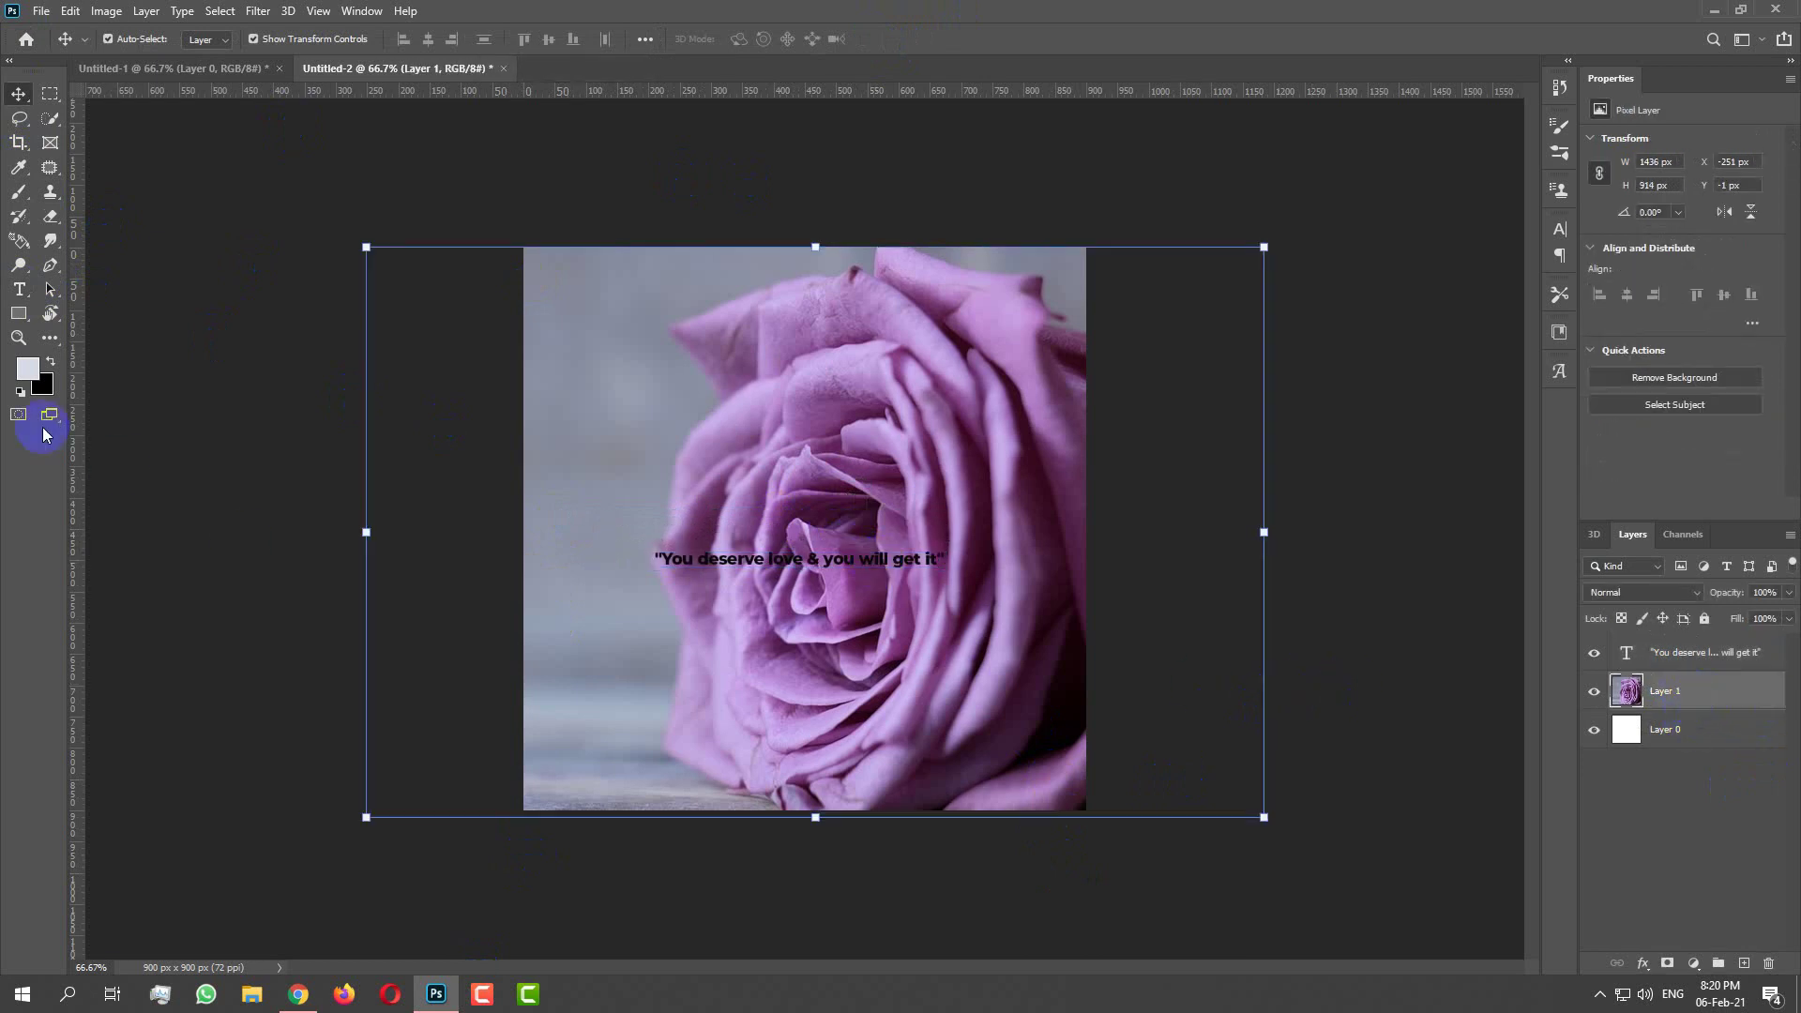
{"action": "left_click", "coordinate": [20, 314]}
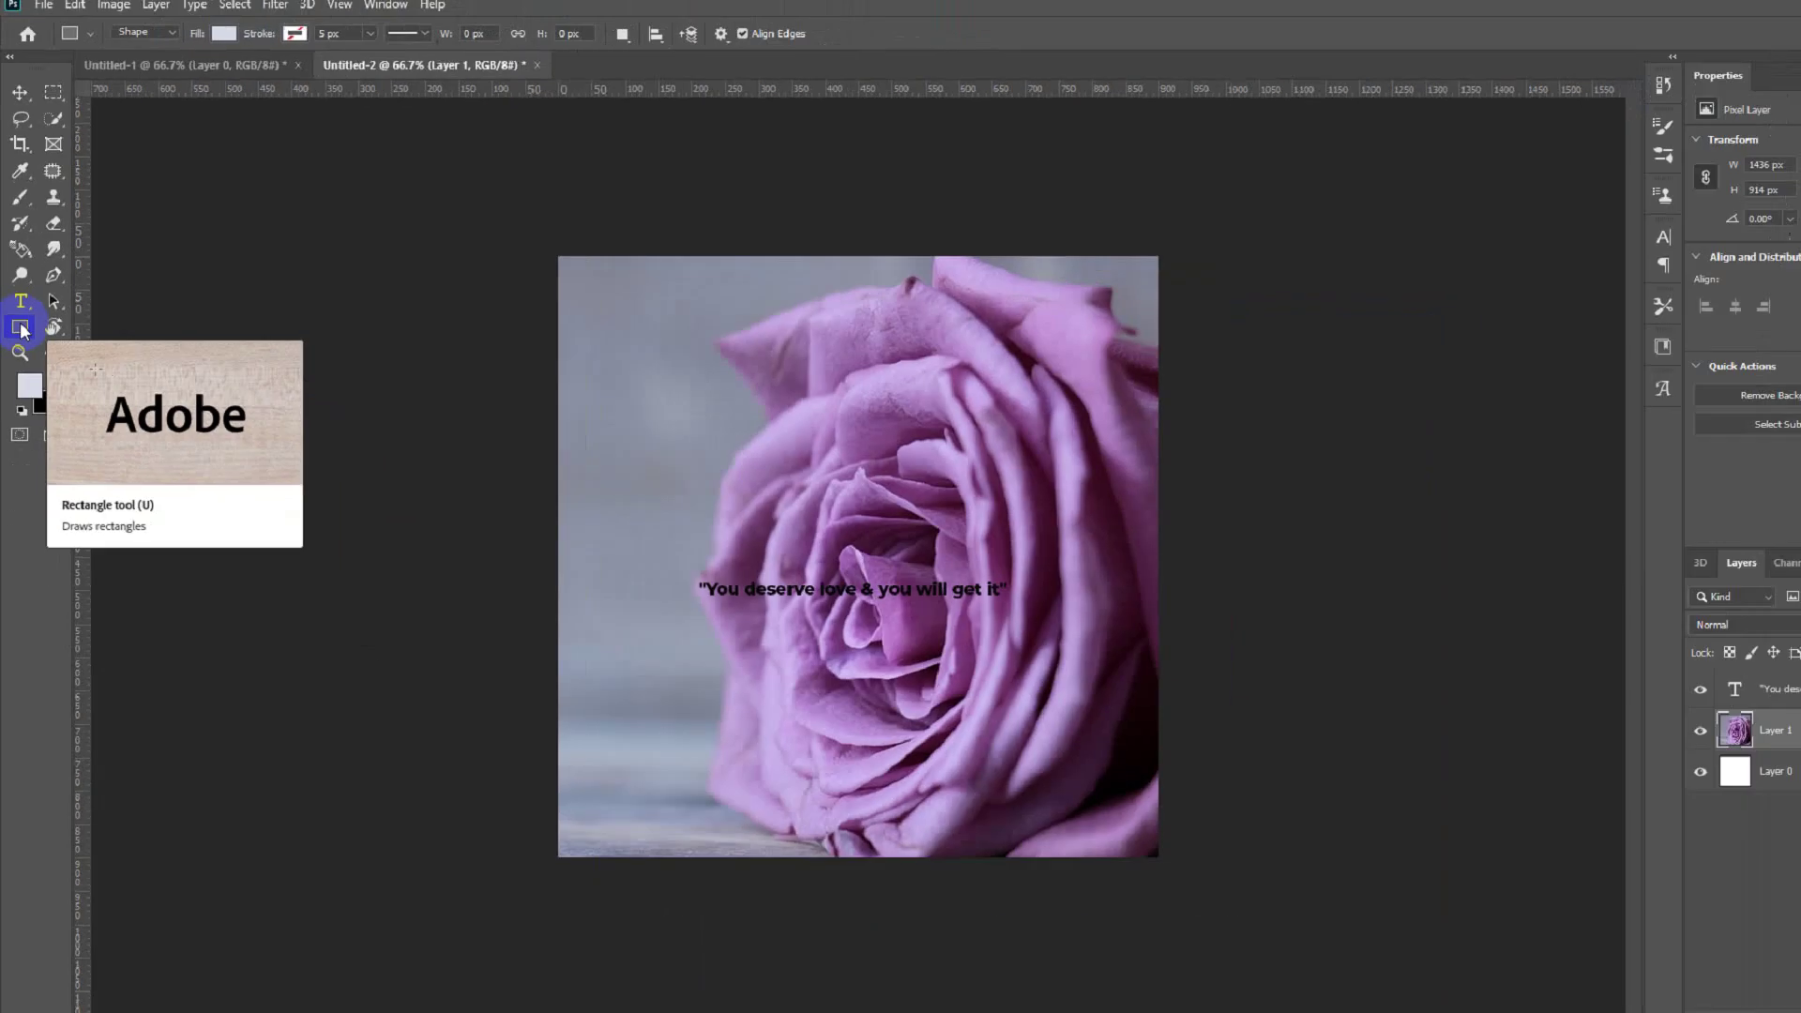
{"action": "right_click", "coordinate": [20, 314]}
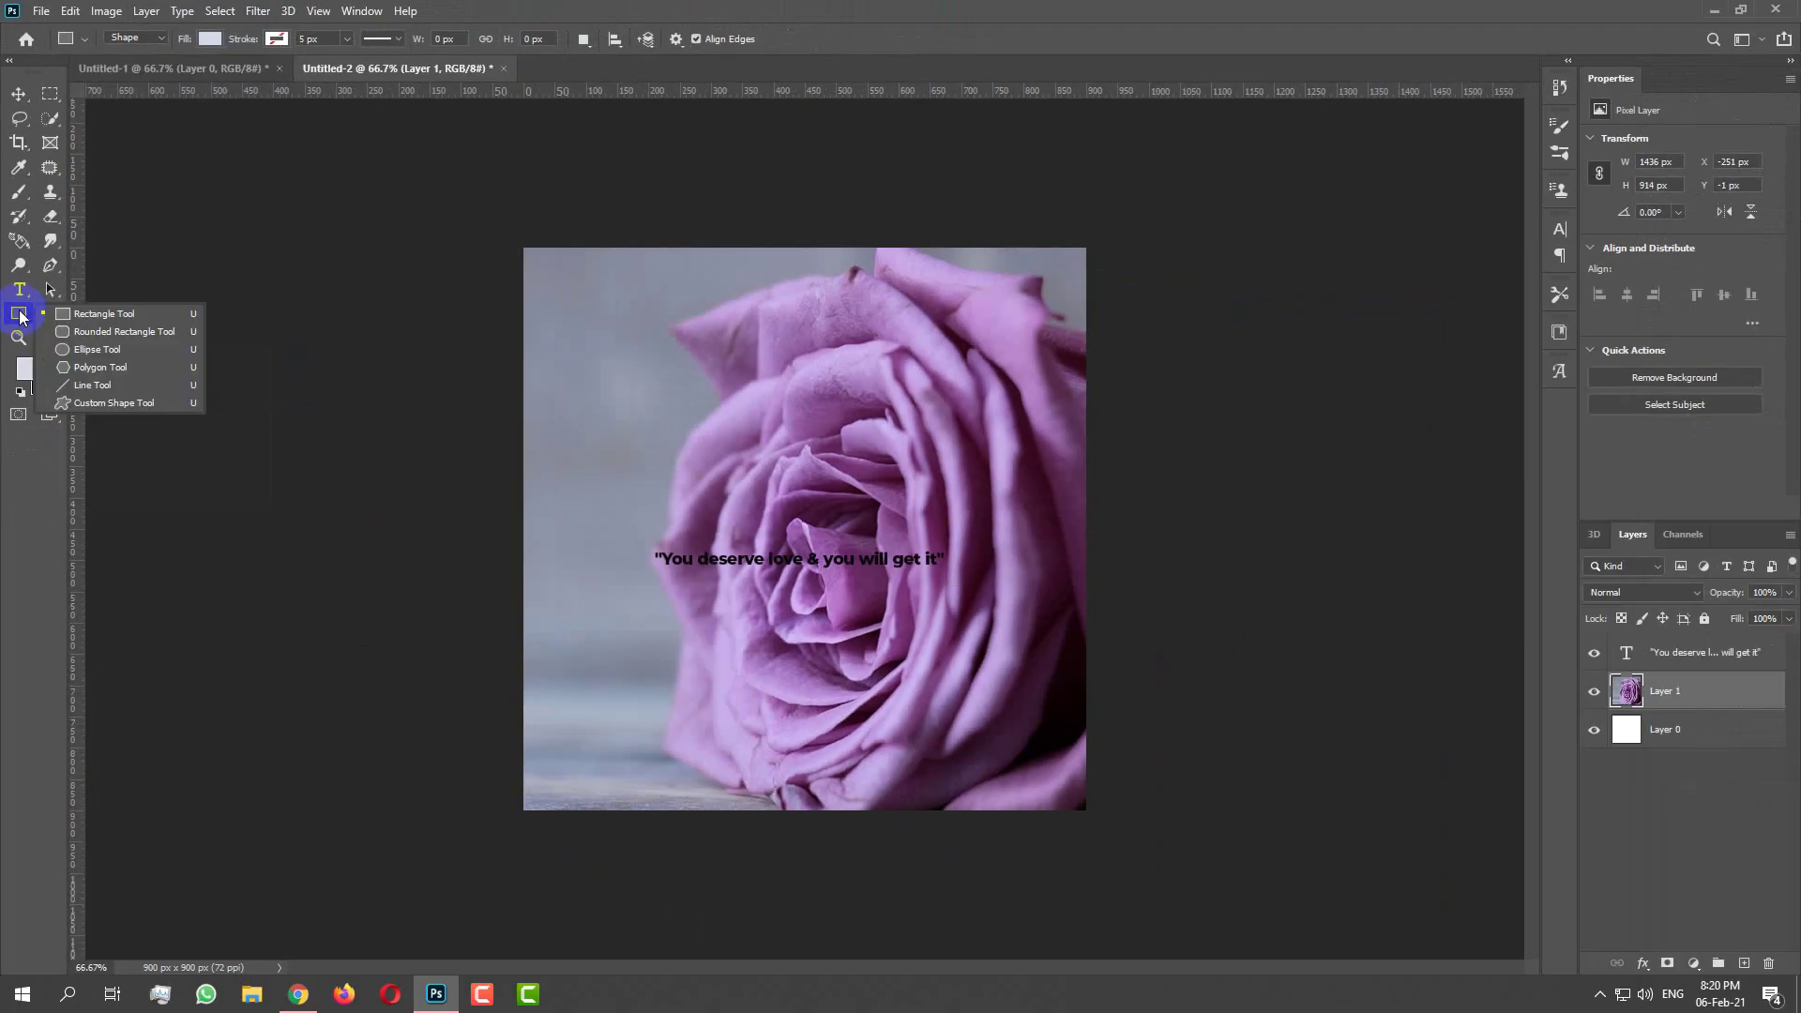
{"action": "left_click", "coordinate": [69, 312]}
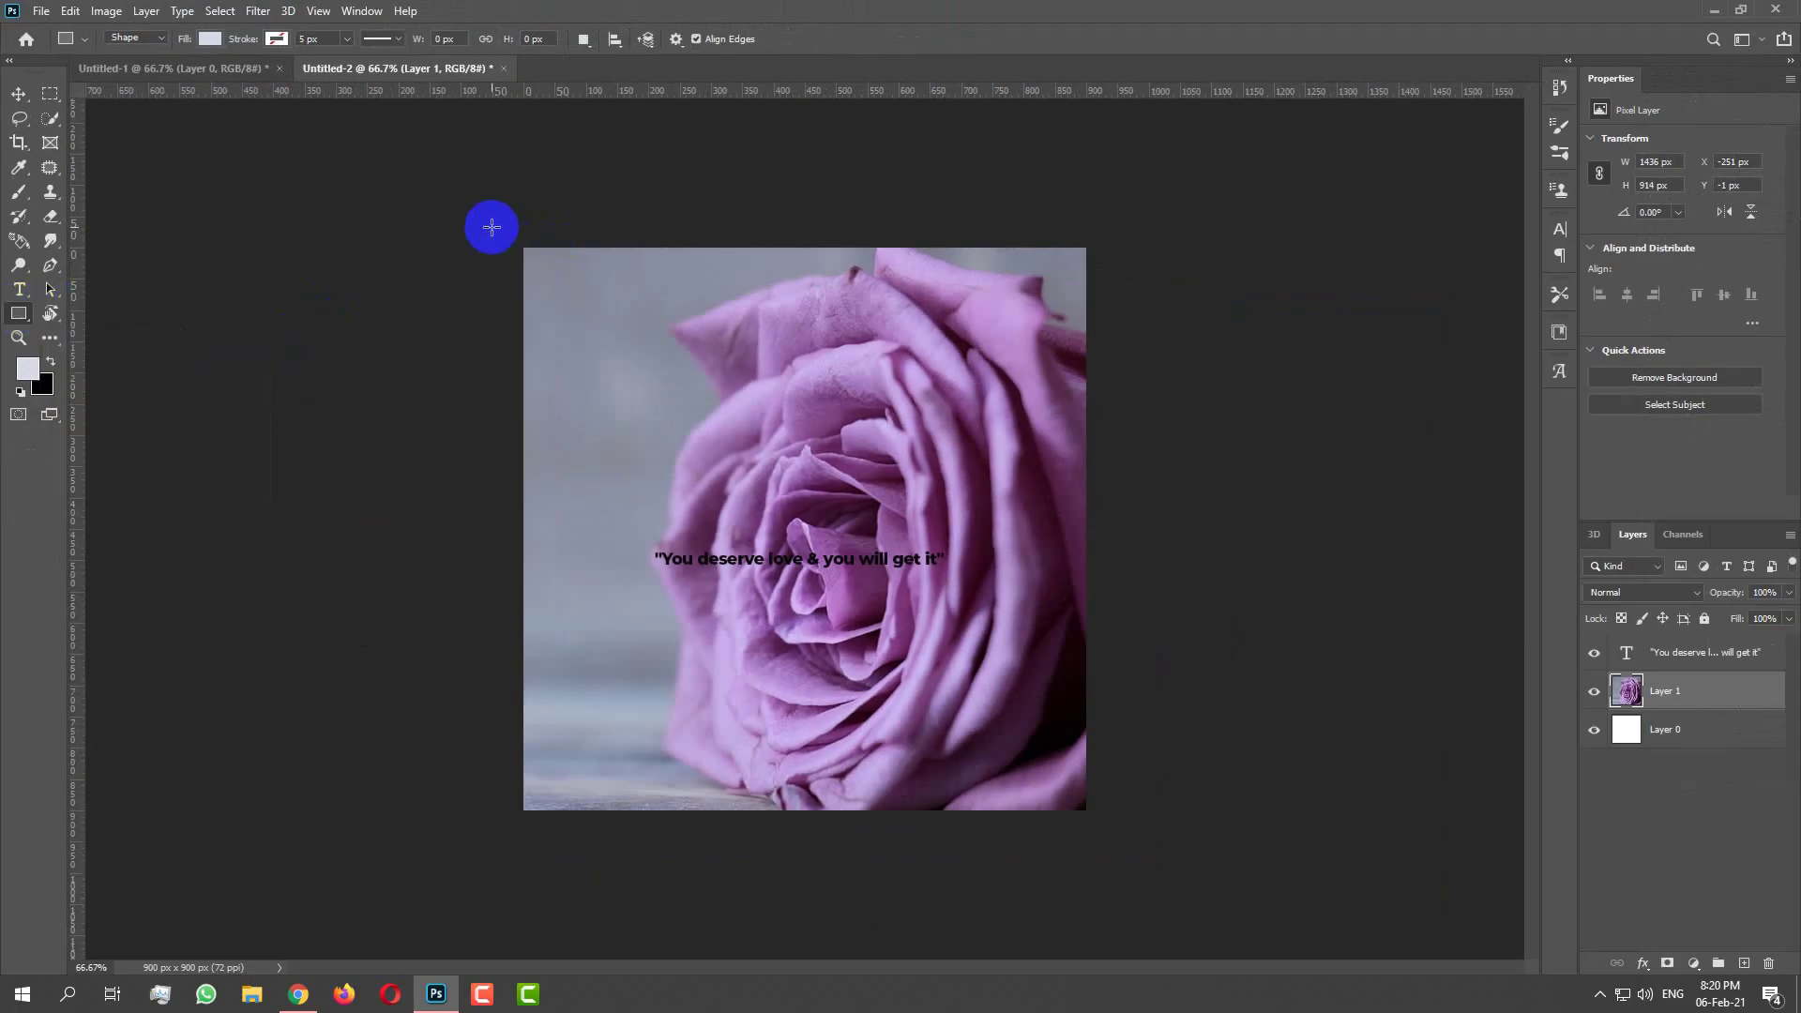
{"action": "left_click_drag", "start_coordinate": [493, 229], "coordinate": [1090, 809]}
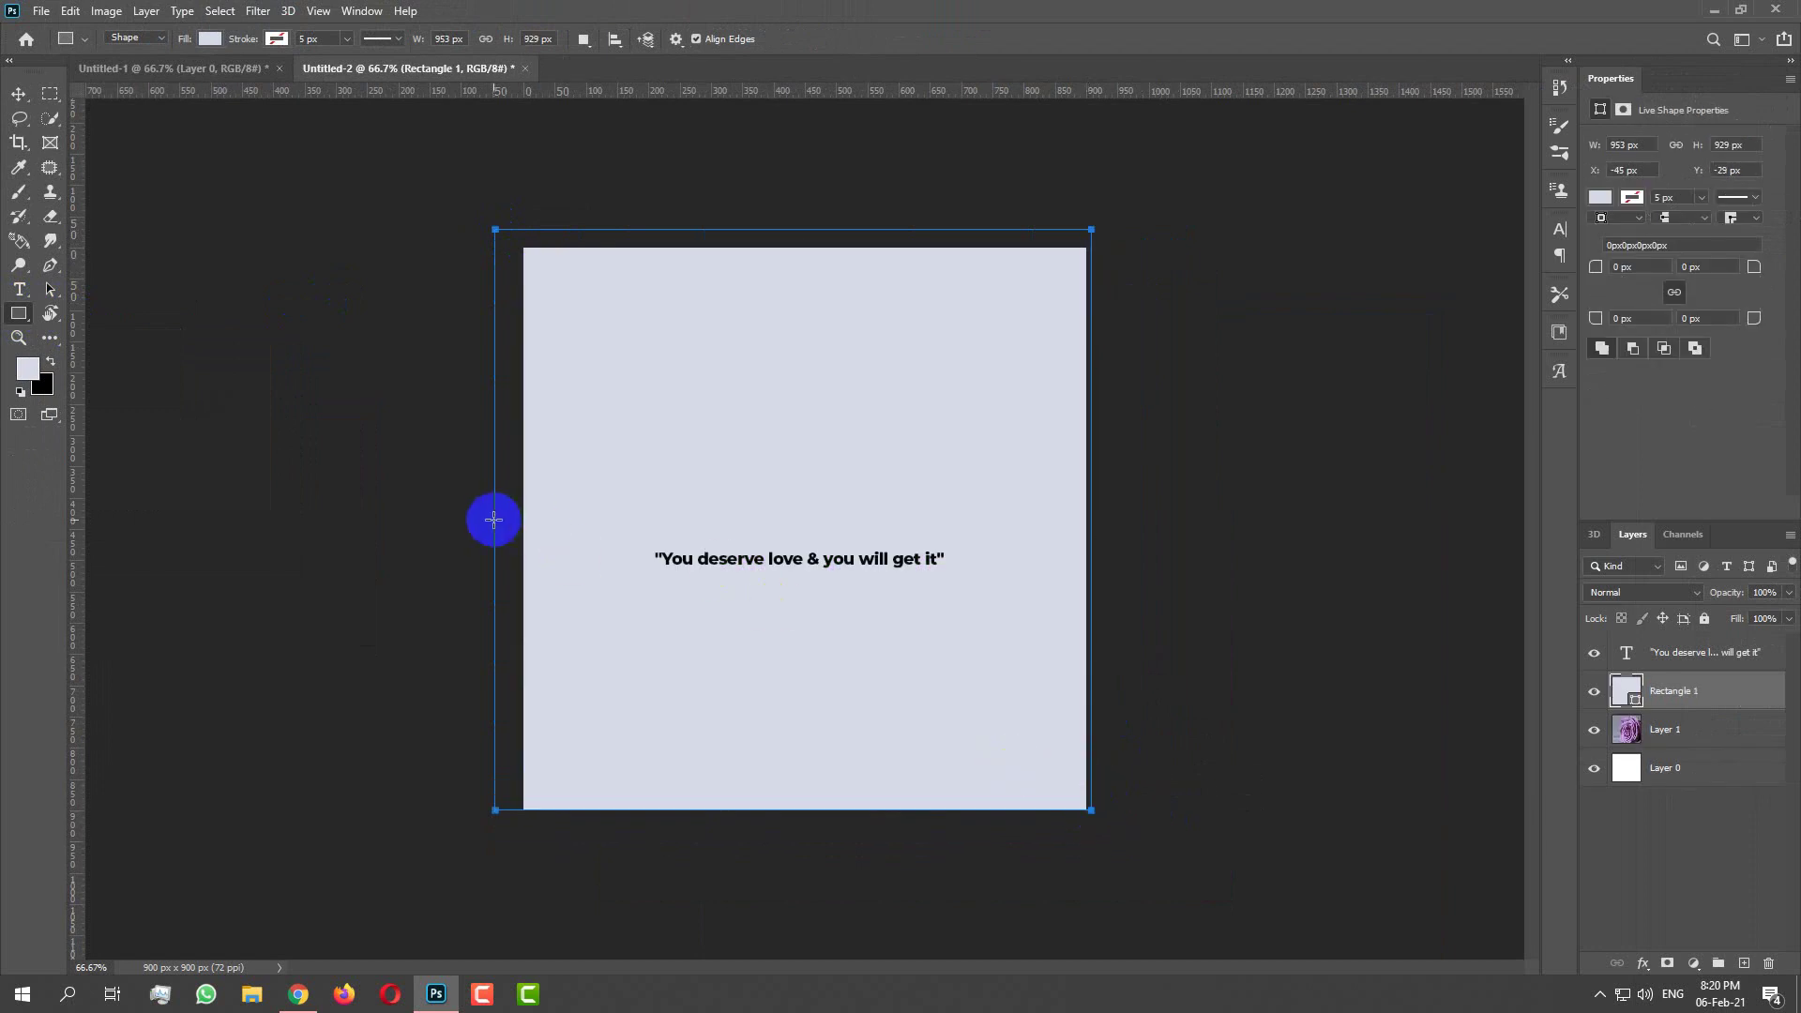
{"action": "left_click", "coordinate": [18, 94]}
{"action": "left_click_drag", "start_coordinate": [884, 484], "coordinate": [962, 635]}
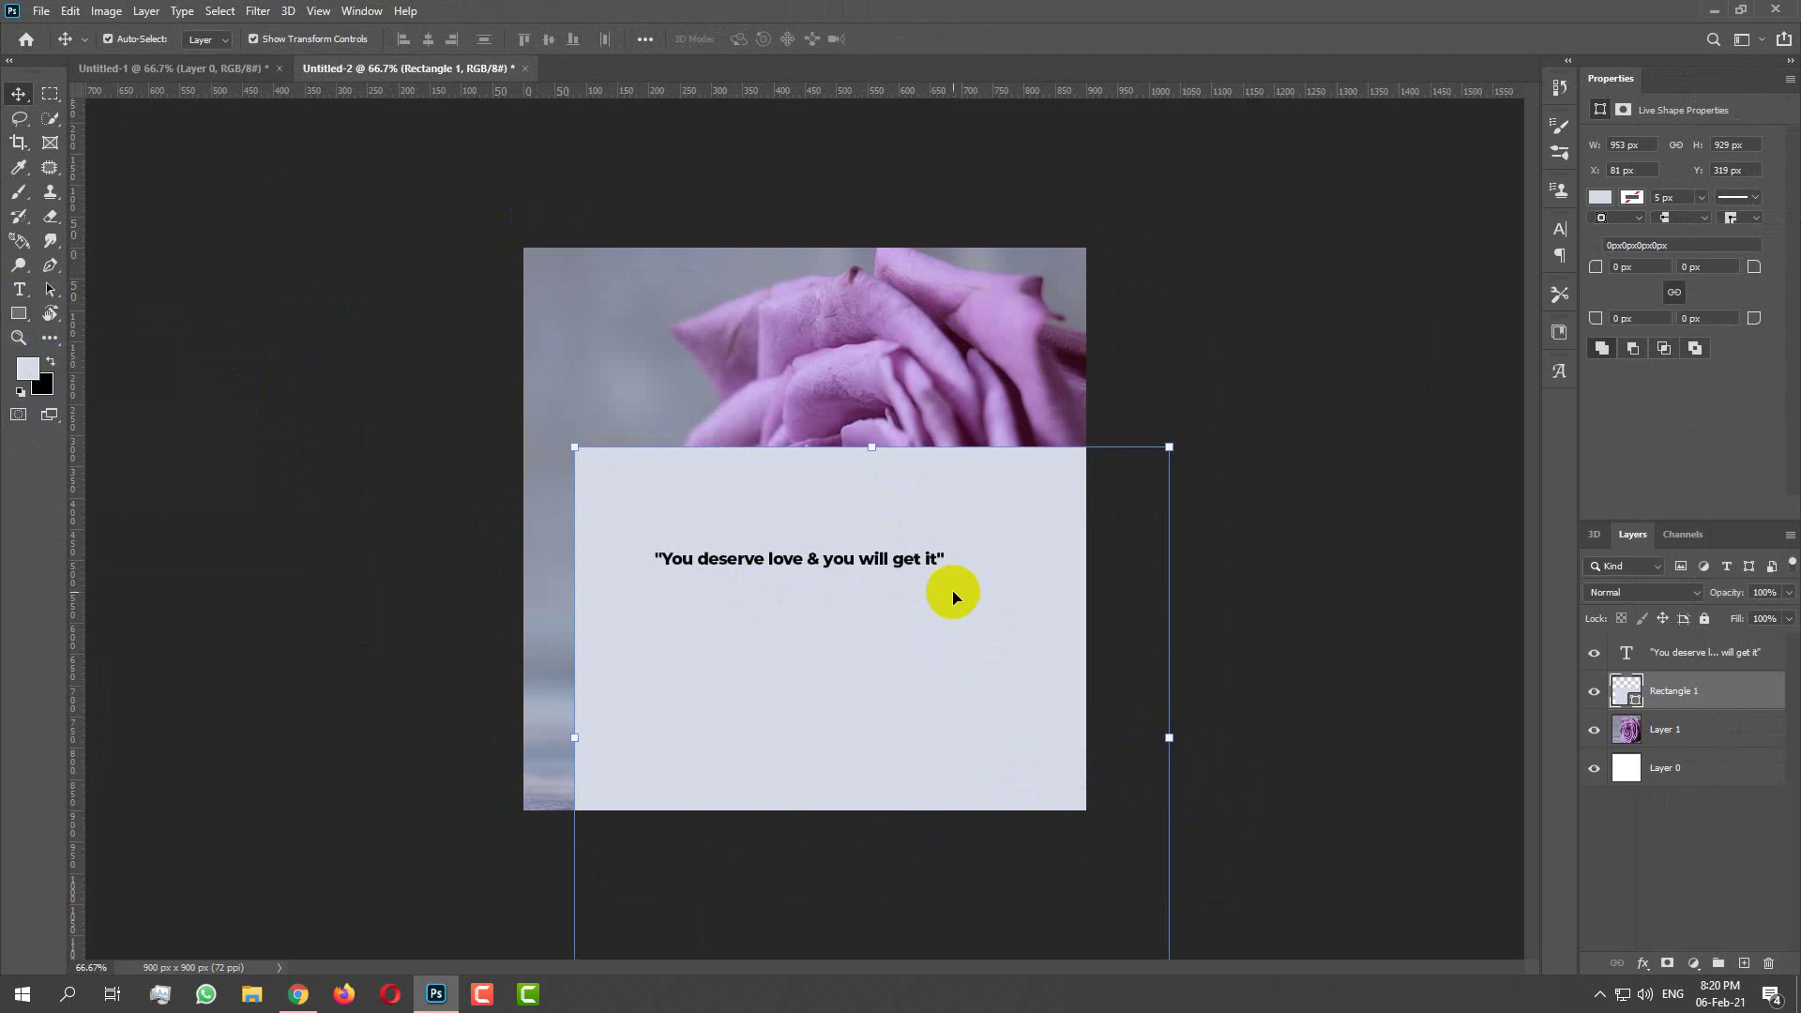
Recolour the rectangle with purple #9f6eaf sampled from the rose petals
{"action": "double_click", "coordinate": [1634, 705]}
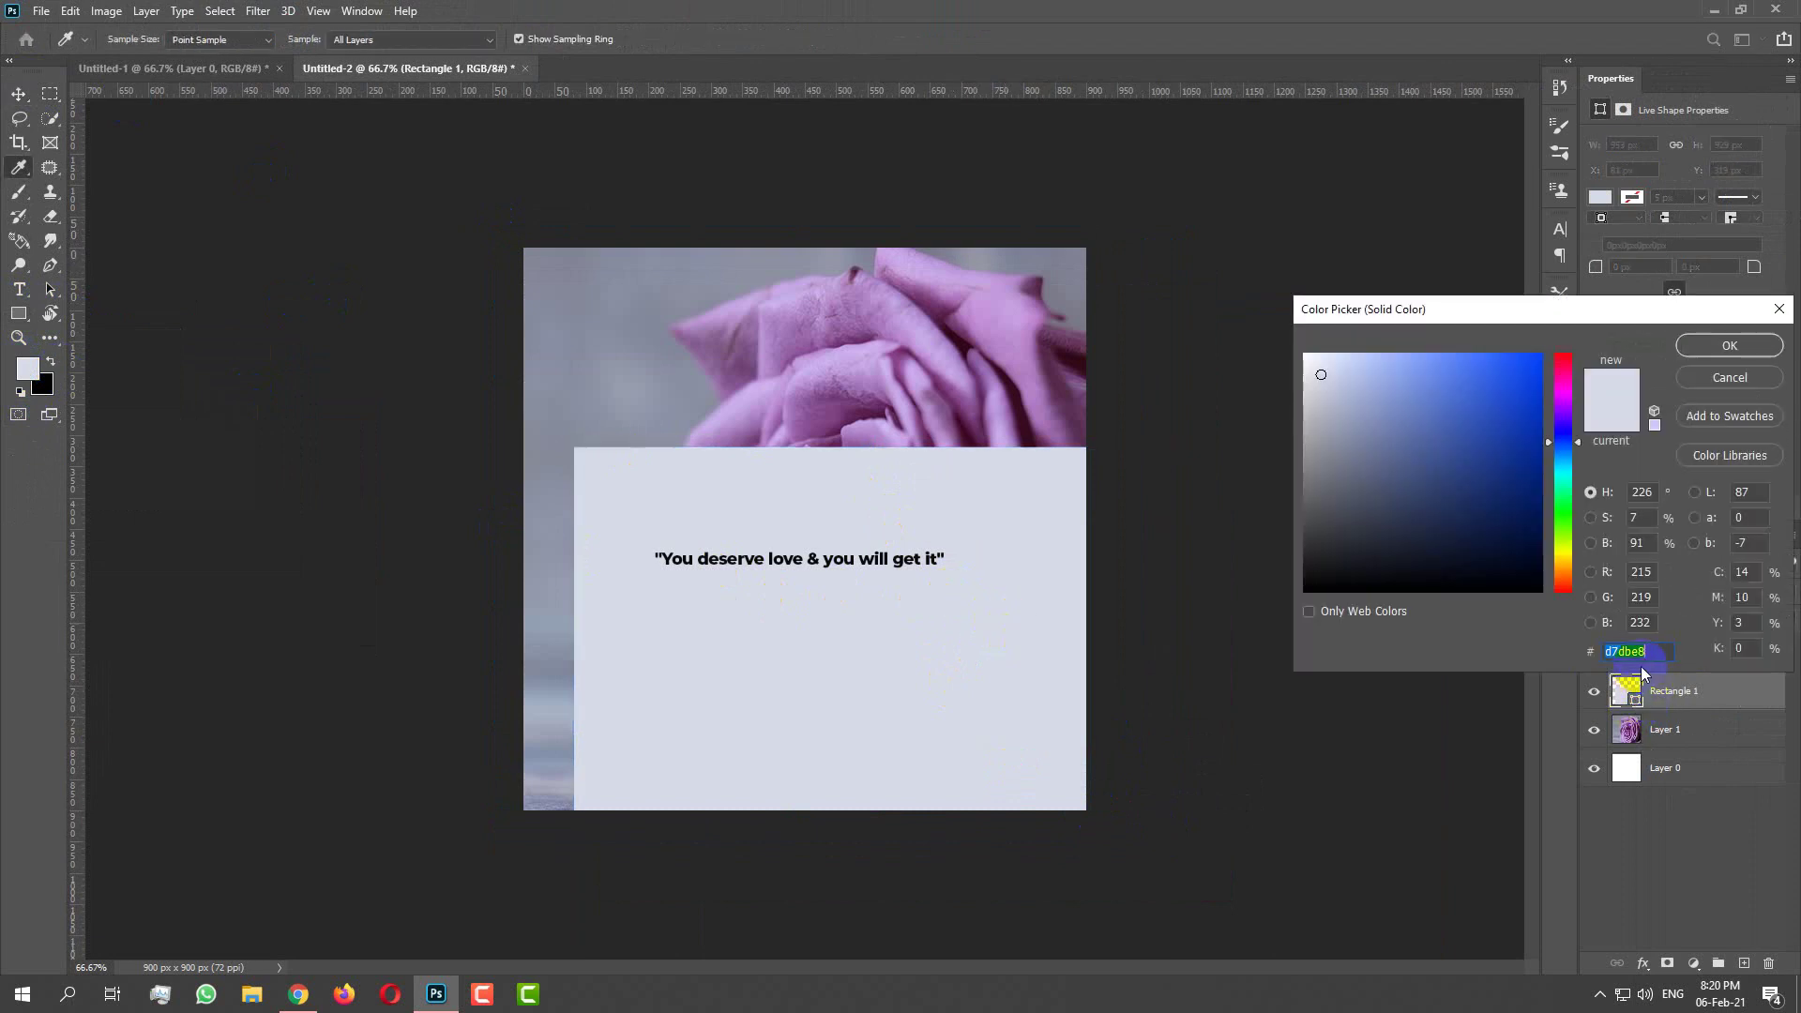
{"action": "left_click", "coordinate": [785, 298]}
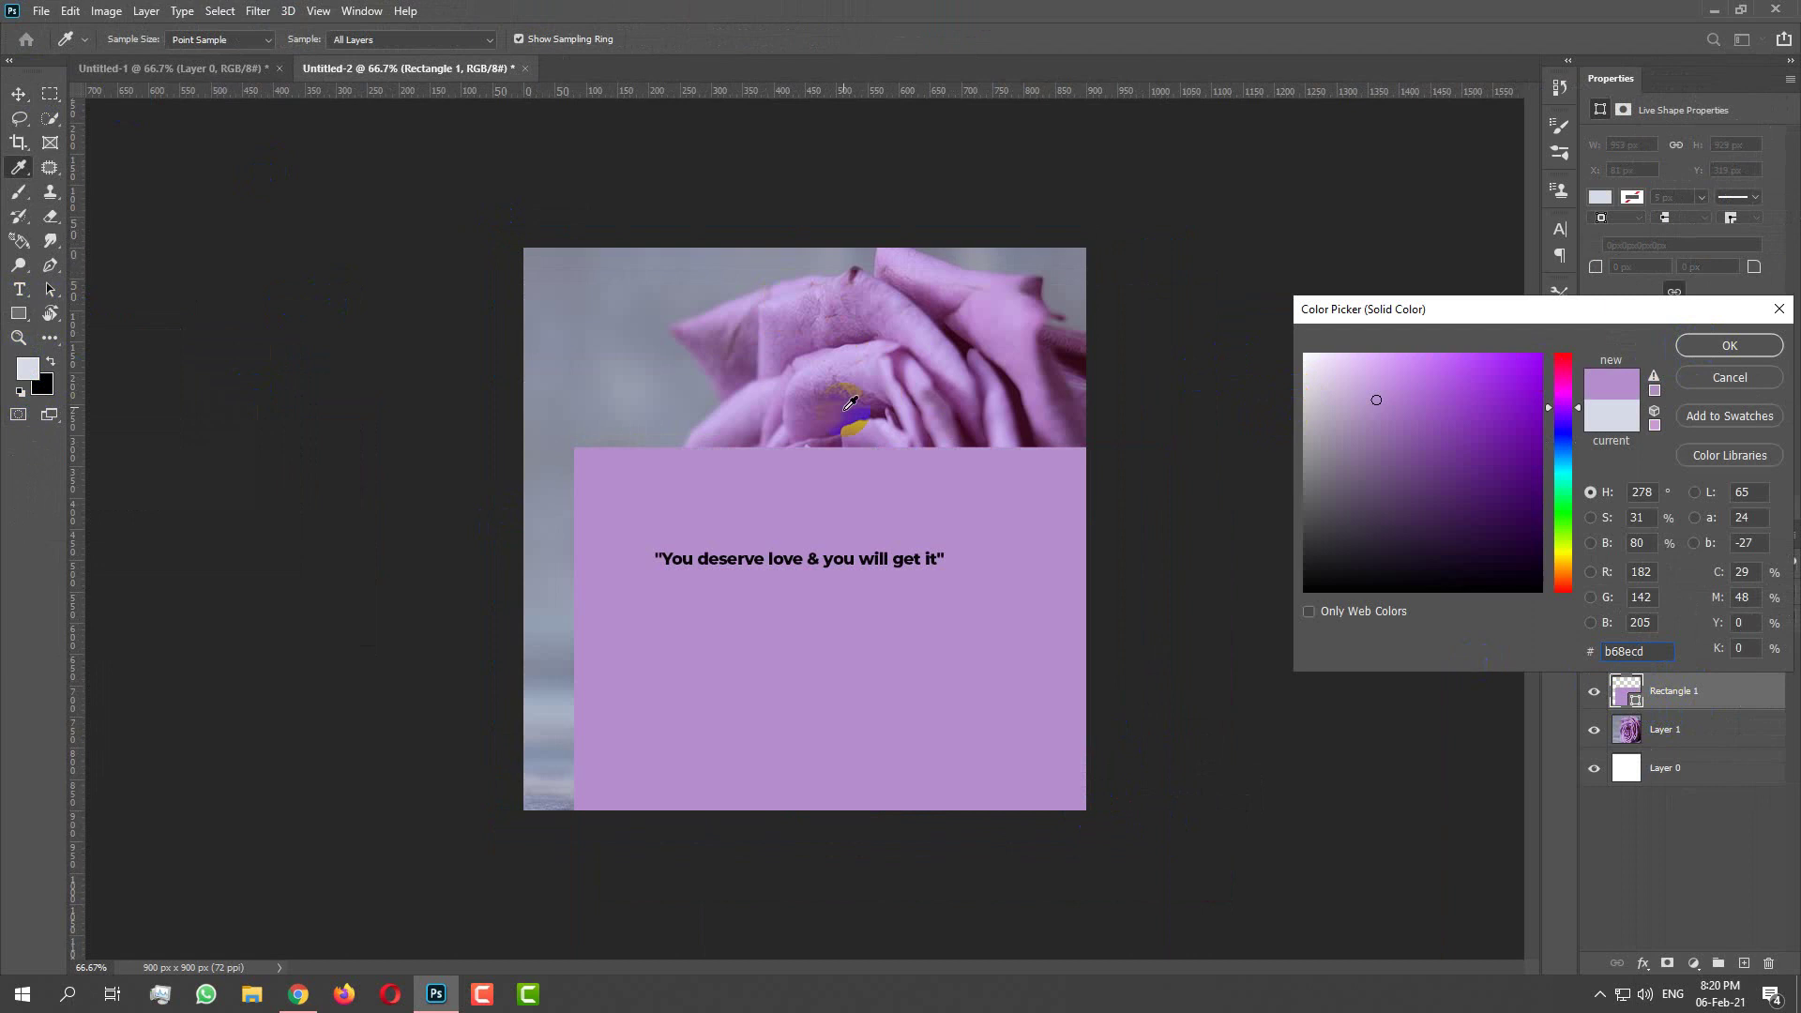
{"action": "left_click", "coordinate": [574, 339]}
{"action": "left_click", "coordinate": [884, 310]}
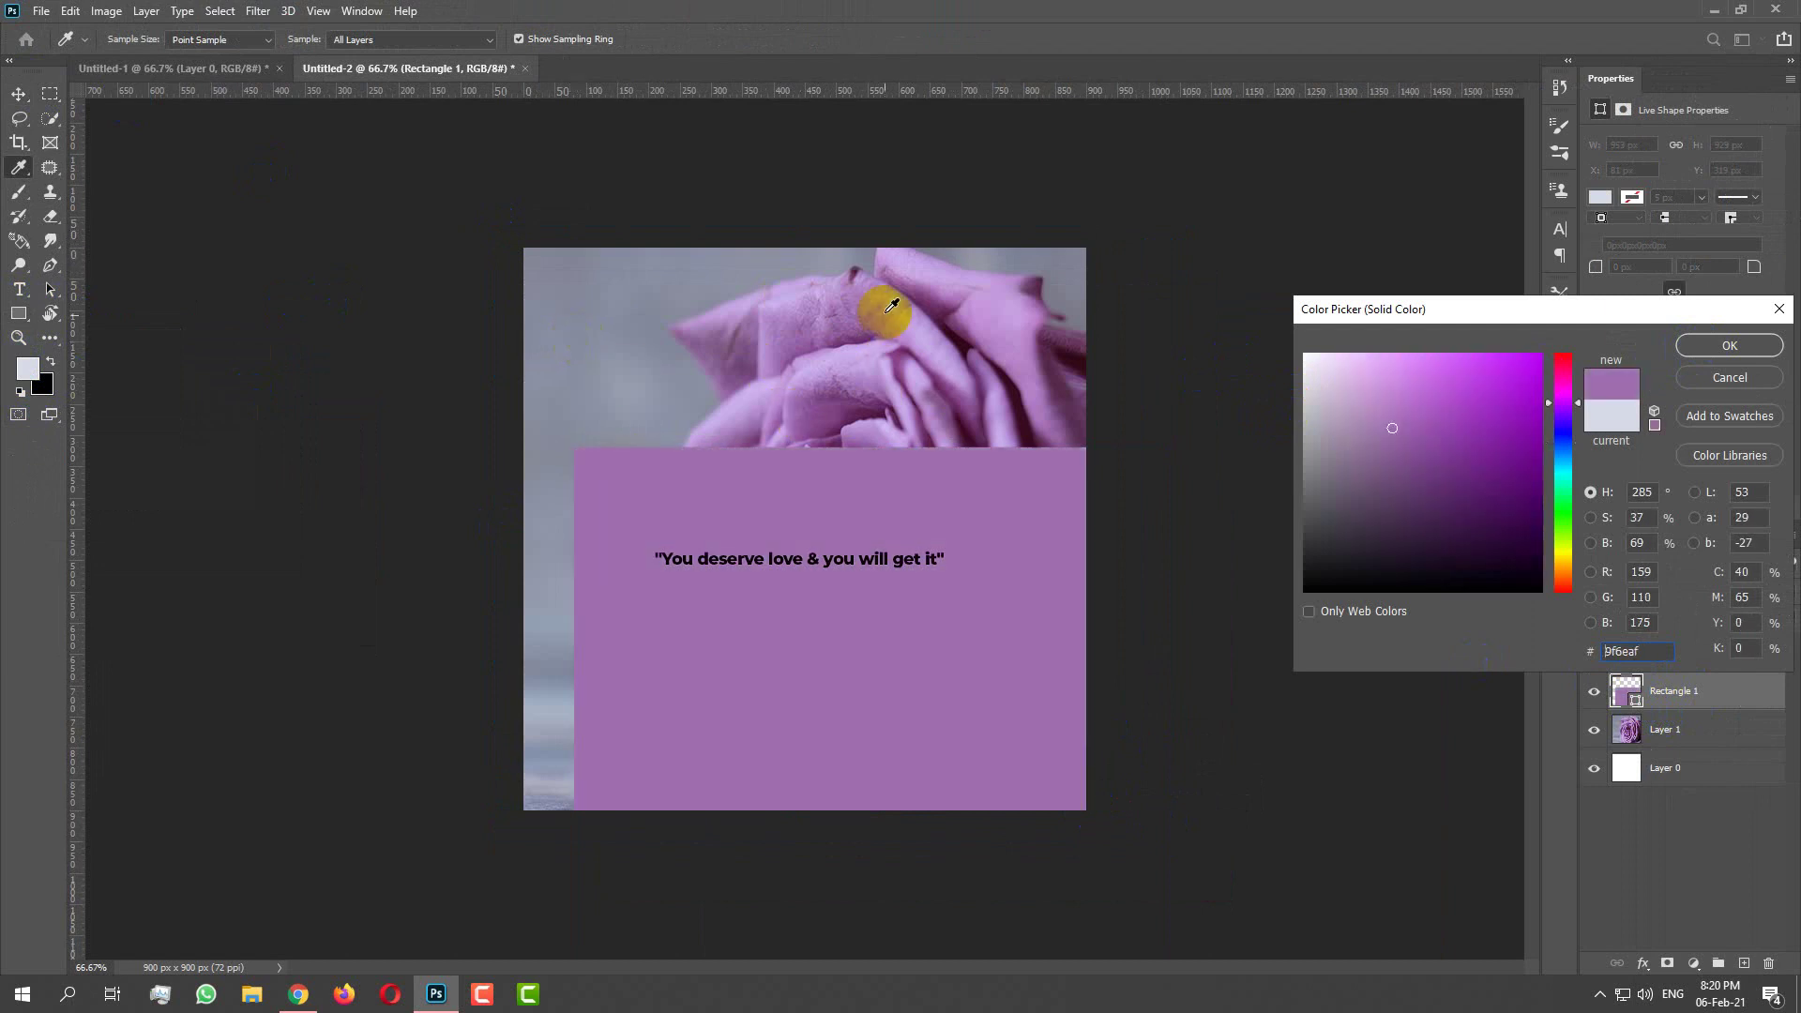
{"action": "left_click", "coordinate": [1726, 347]}
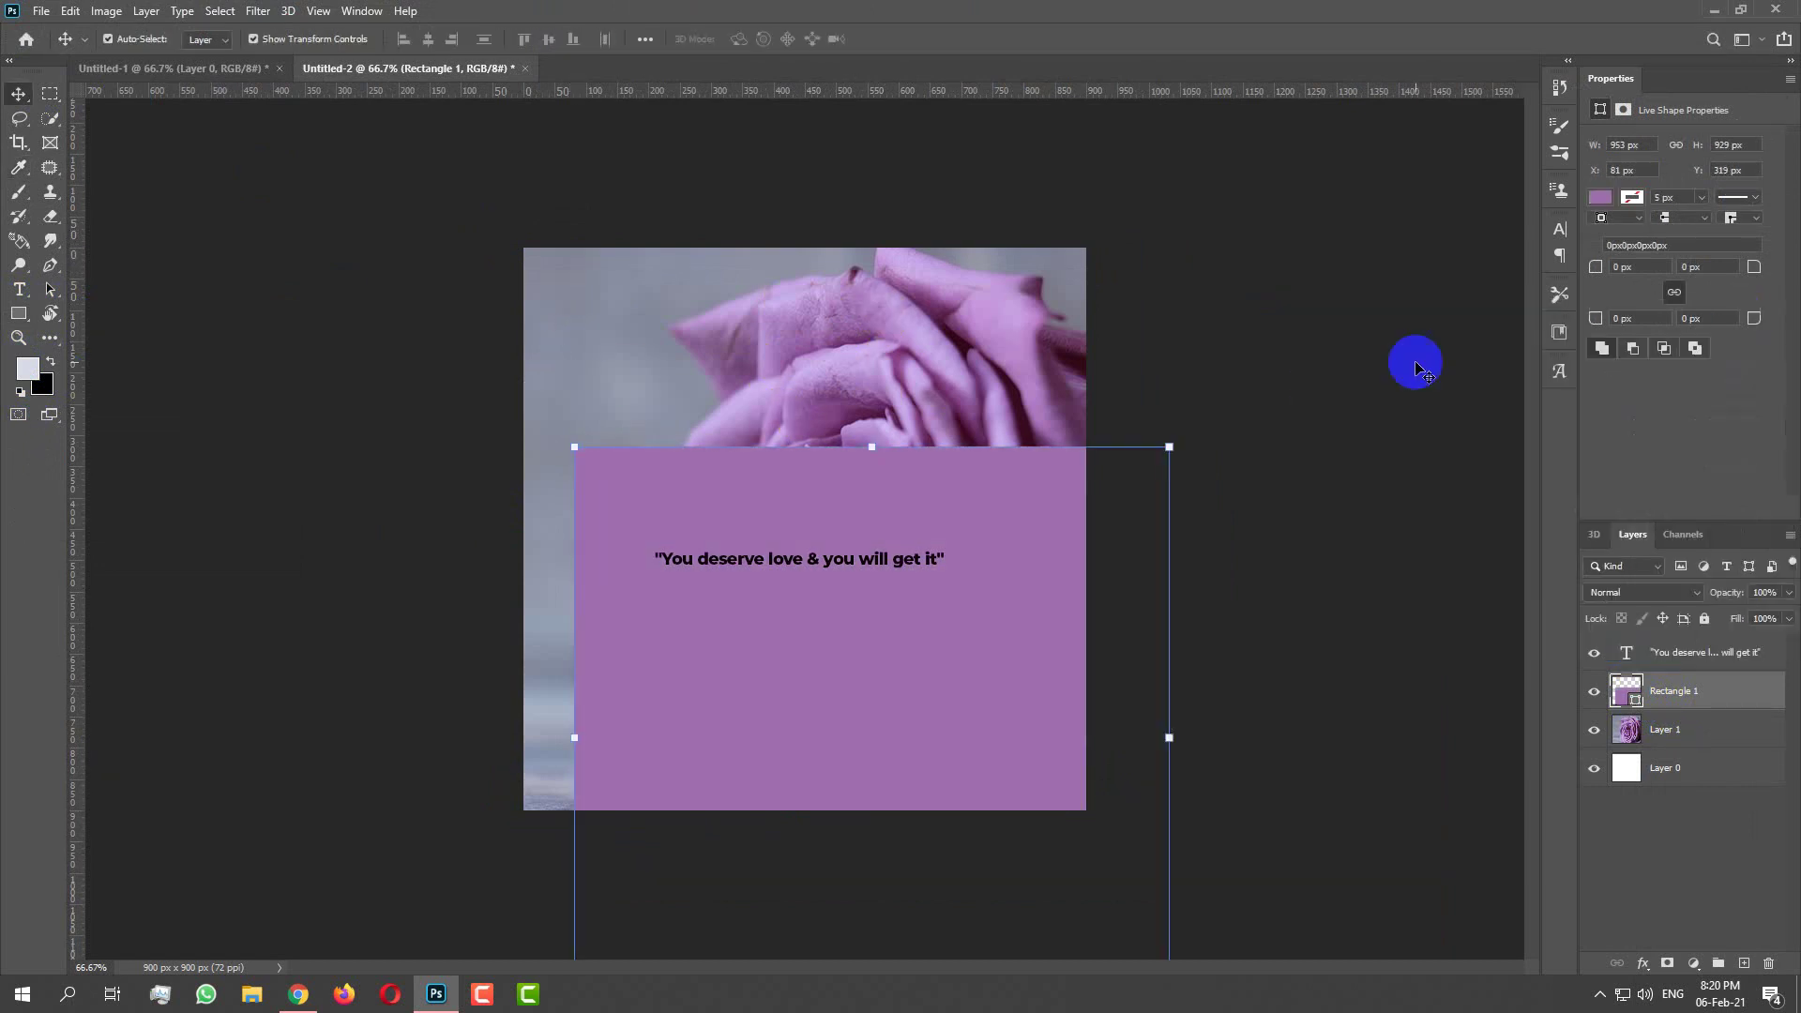
{"action": "left_click", "coordinate": [1294, 559]}
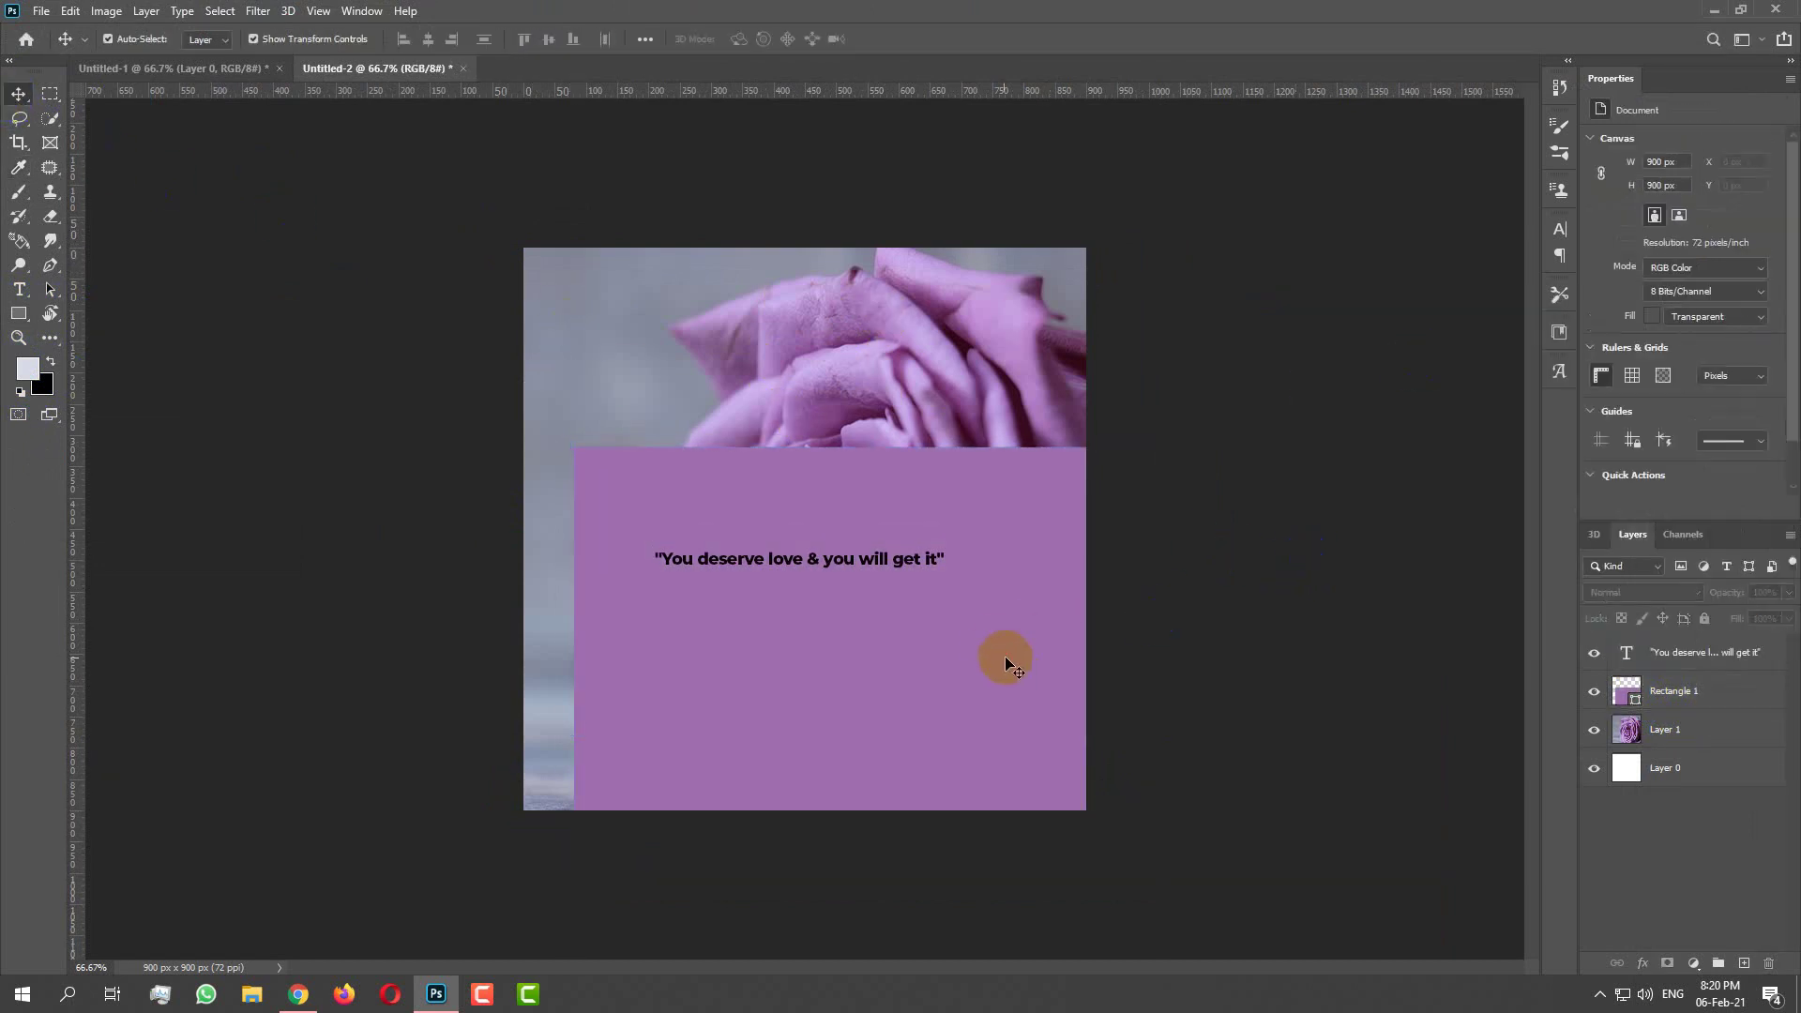
Move the purple rectangle over the whole canvas at X -9 px, Y -8 px and set its opacity to 61%
{"action": "left_click_drag", "start_coordinate": [1005, 656], "coordinate": [948, 457]}
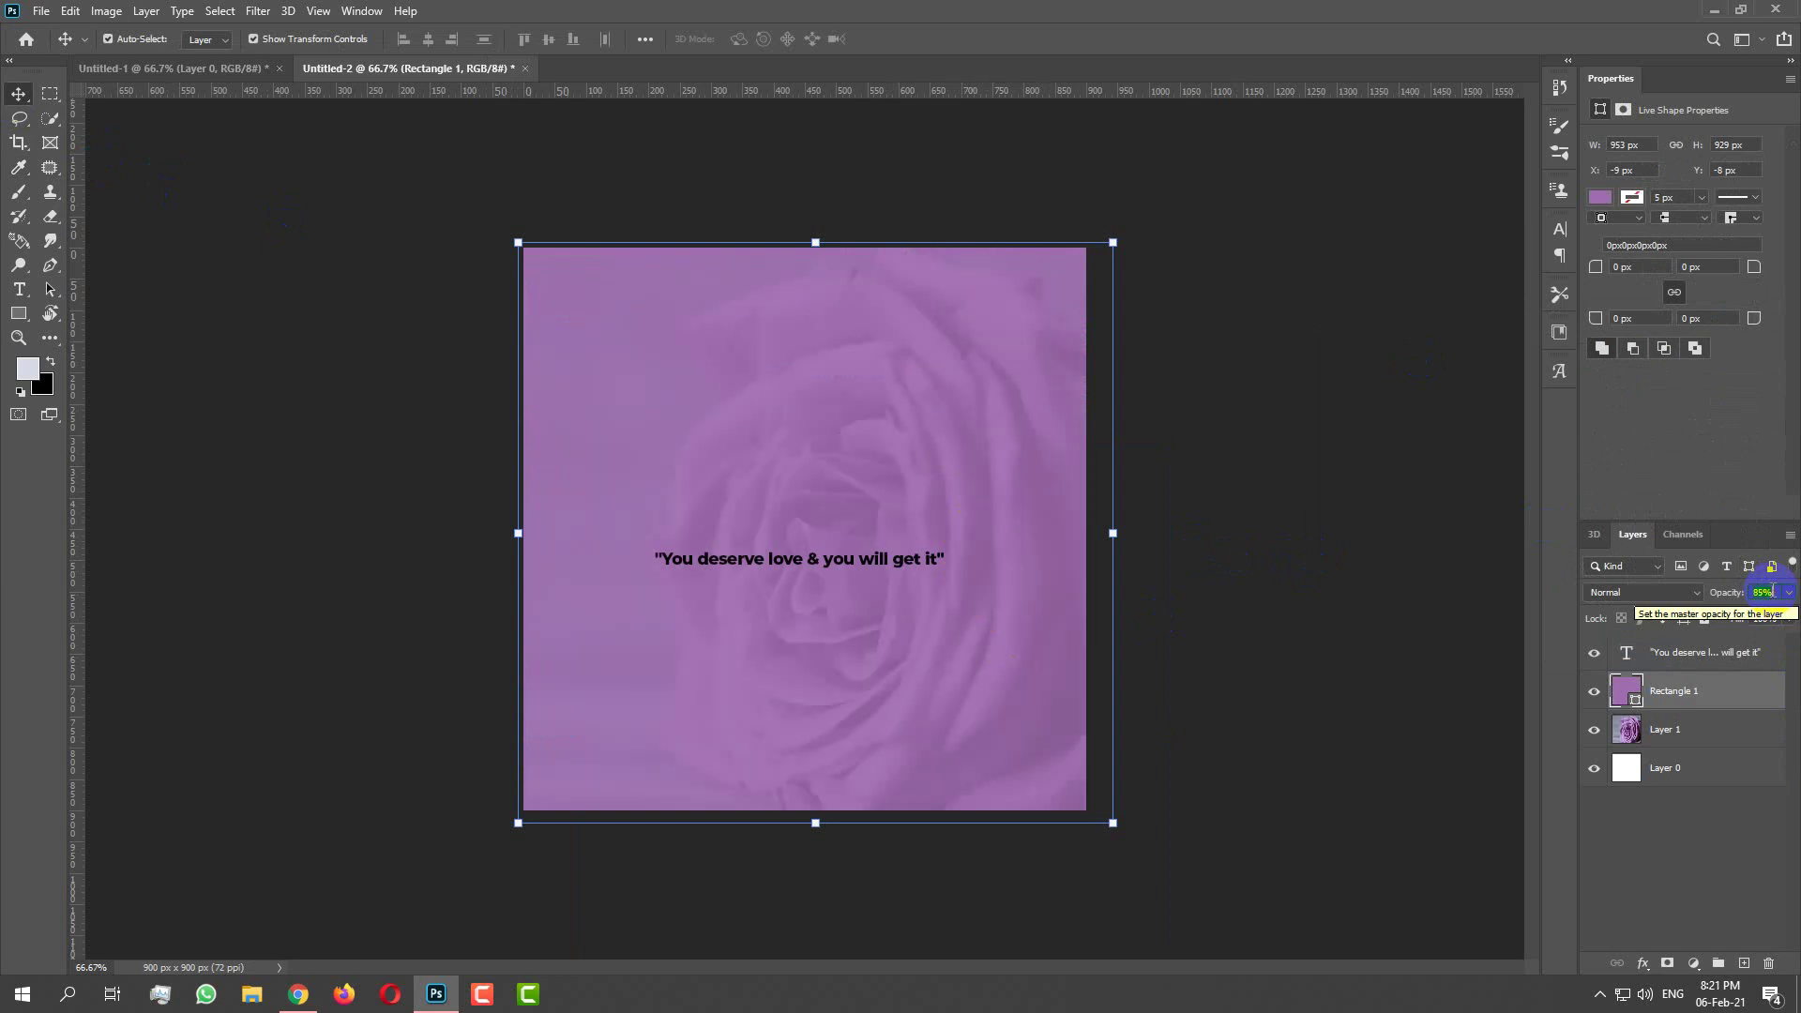
{"action": "scroll", "coordinate": [1774, 591], "scroll_direction": "down", "scroll_amount": 8}
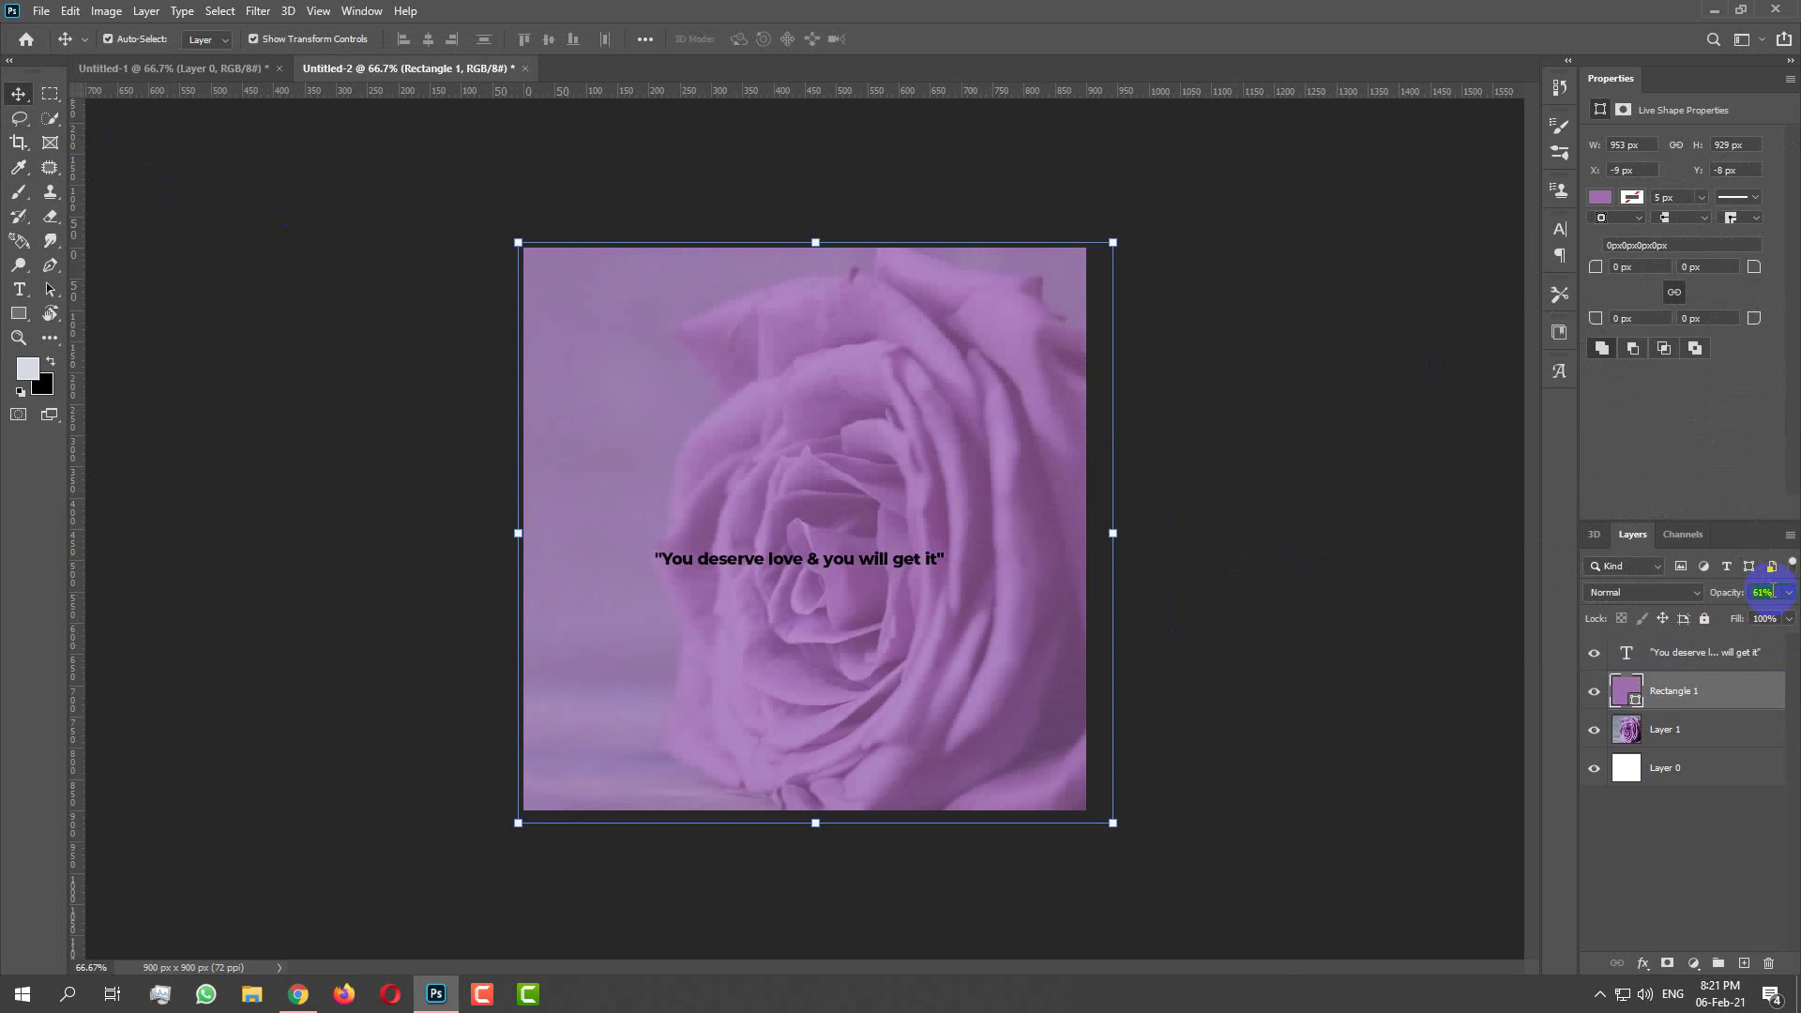
{"action": "left_click", "coordinate": [1762, 600]}
Shrink the purple rectangle to about 876 × 861 px inside the canvas, leaving a narrow border of the photo around it
{"action": "left_click_drag", "start_coordinate": [516, 240], "coordinate": [529, 266]}
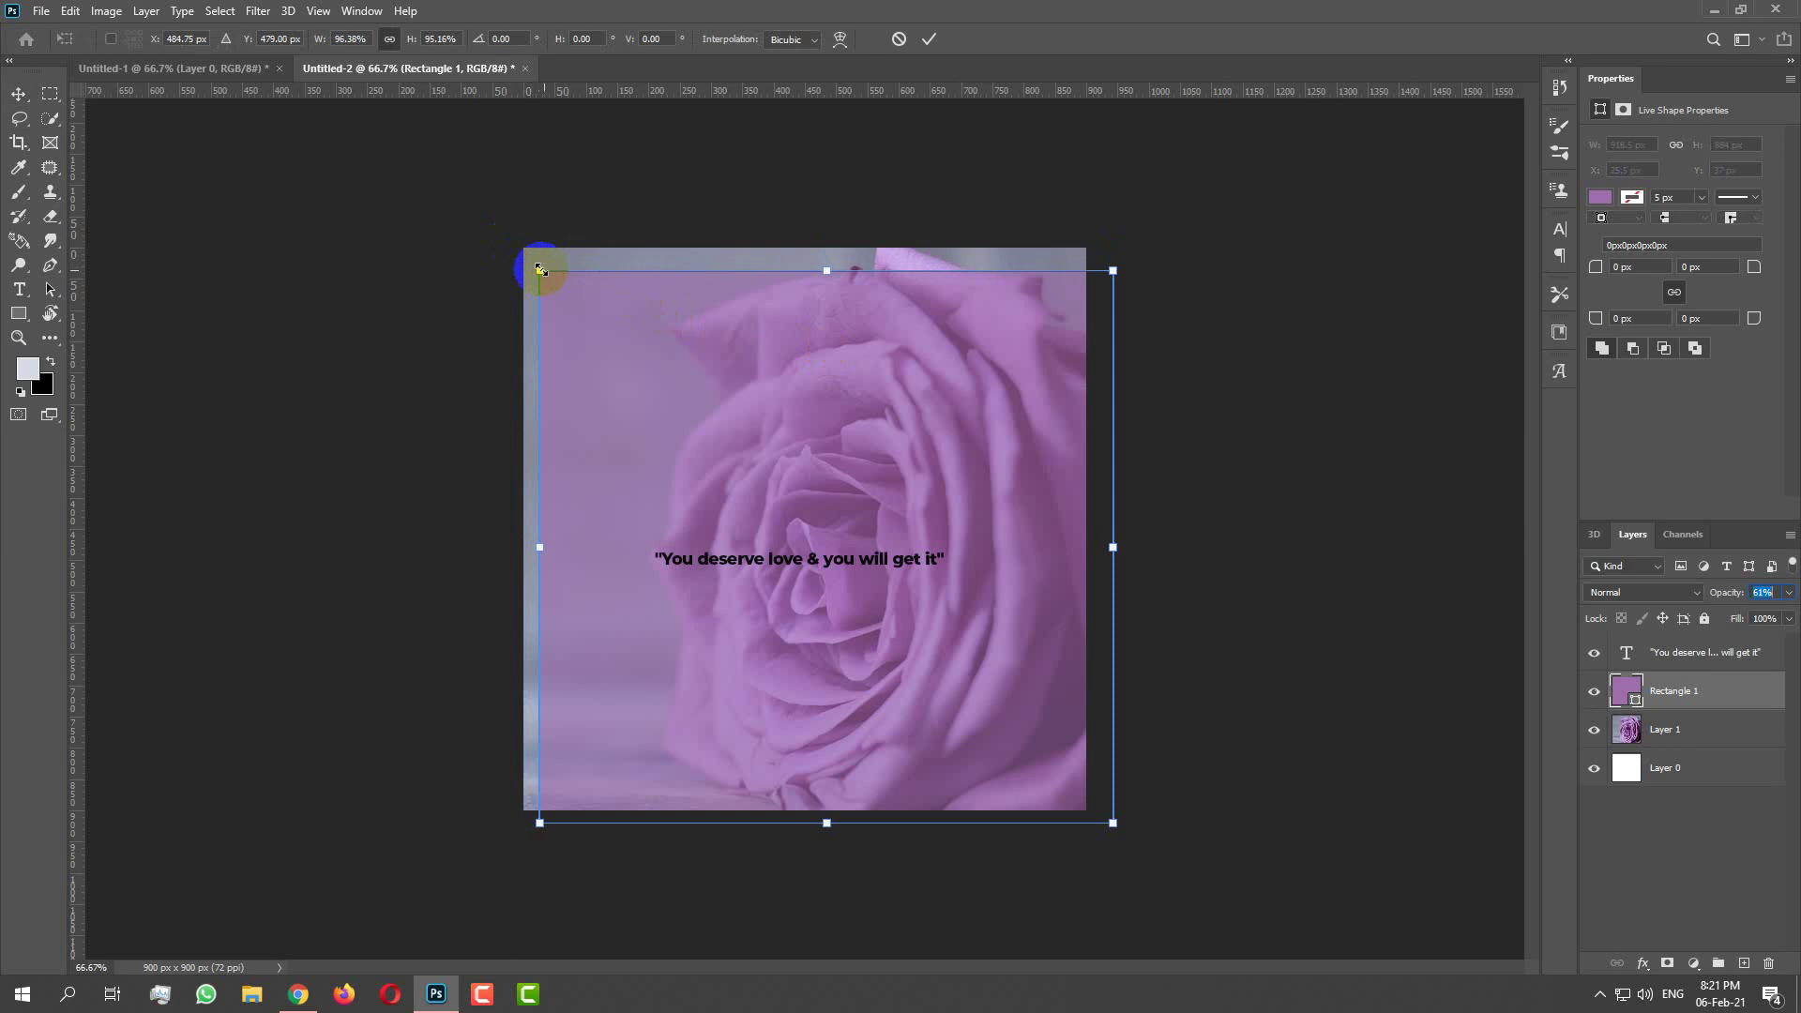
{"action": "left_click_drag", "start_coordinate": [780, 444], "coordinate": [772, 430]}
{"action": "left_click_drag", "start_coordinate": [1099, 810], "coordinate": [1068, 786]}
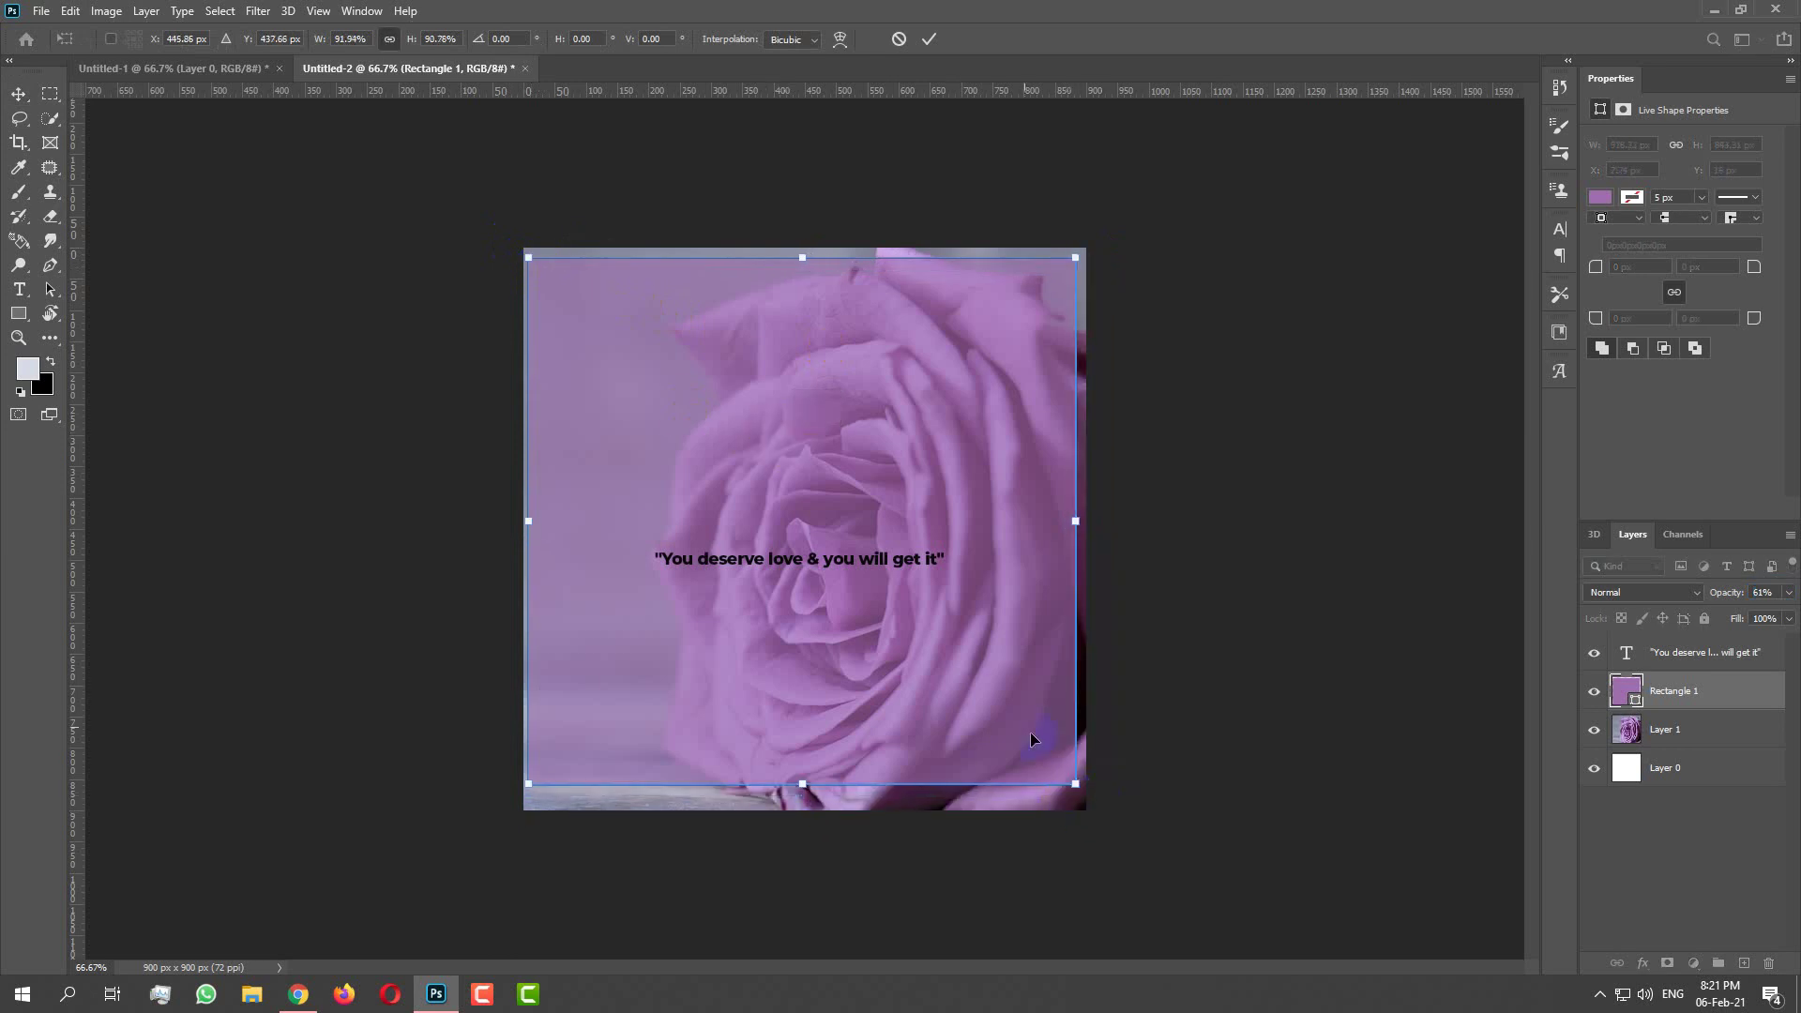
{"action": "left_click_drag", "start_coordinate": [995, 706], "coordinate": [997, 723]}
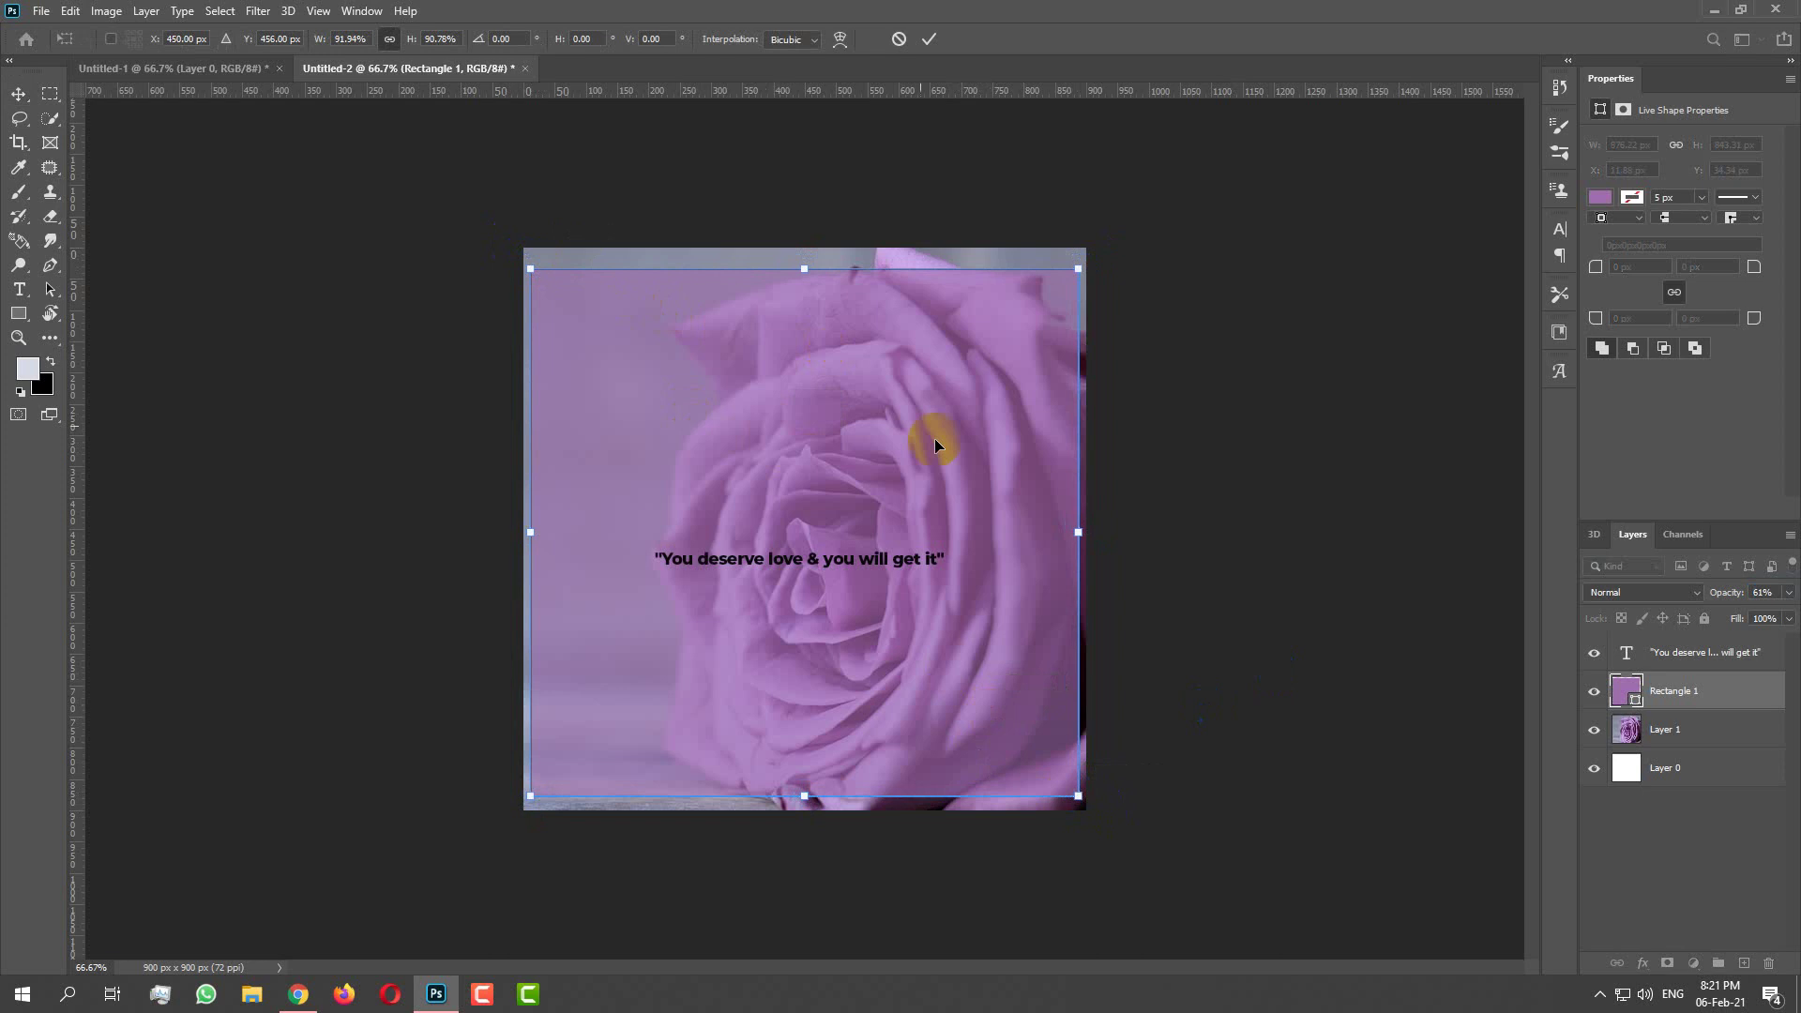
{"action": "left_click_drag", "start_coordinate": [804, 269], "coordinate": [809, 259]}
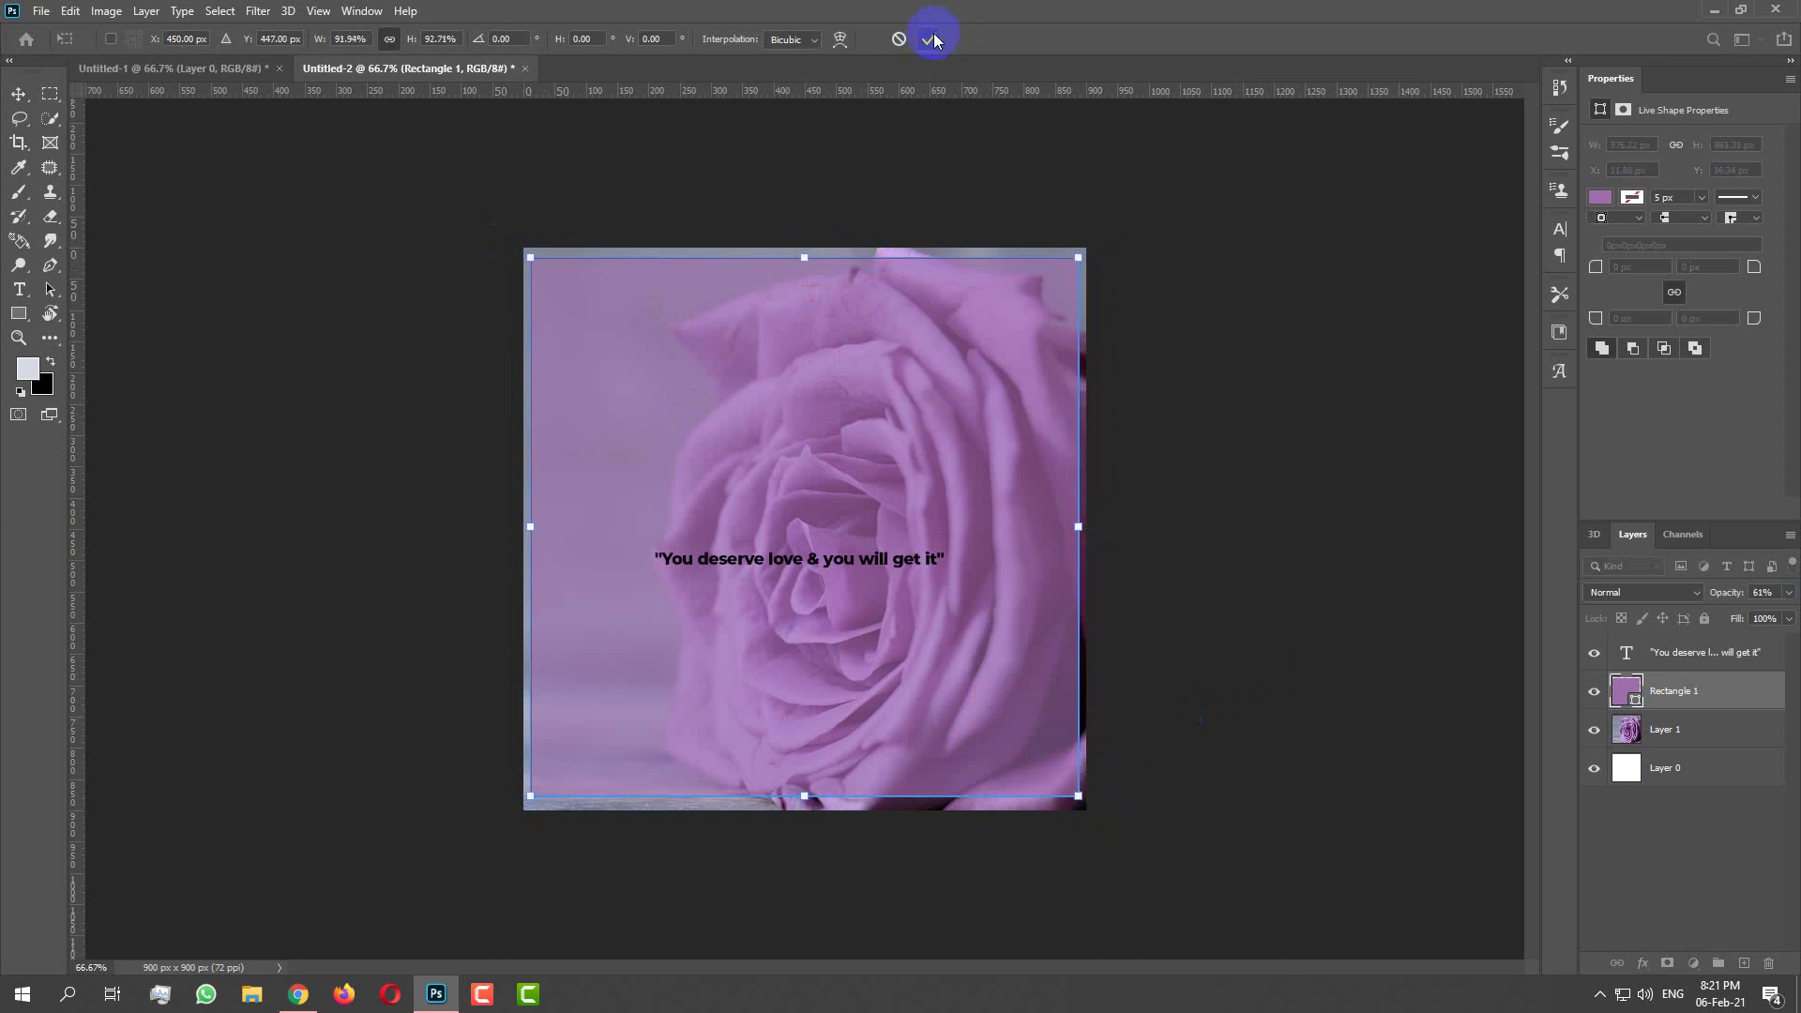
{"action": "left_click", "coordinate": [928, 39]}
Nudge the purple rectangle a few pixels left and 2 px down to even out the border
{"action": "left_click", "coordinate": [1180, 517]}
{"action": "left_click", "coordinate": [984, 671]}
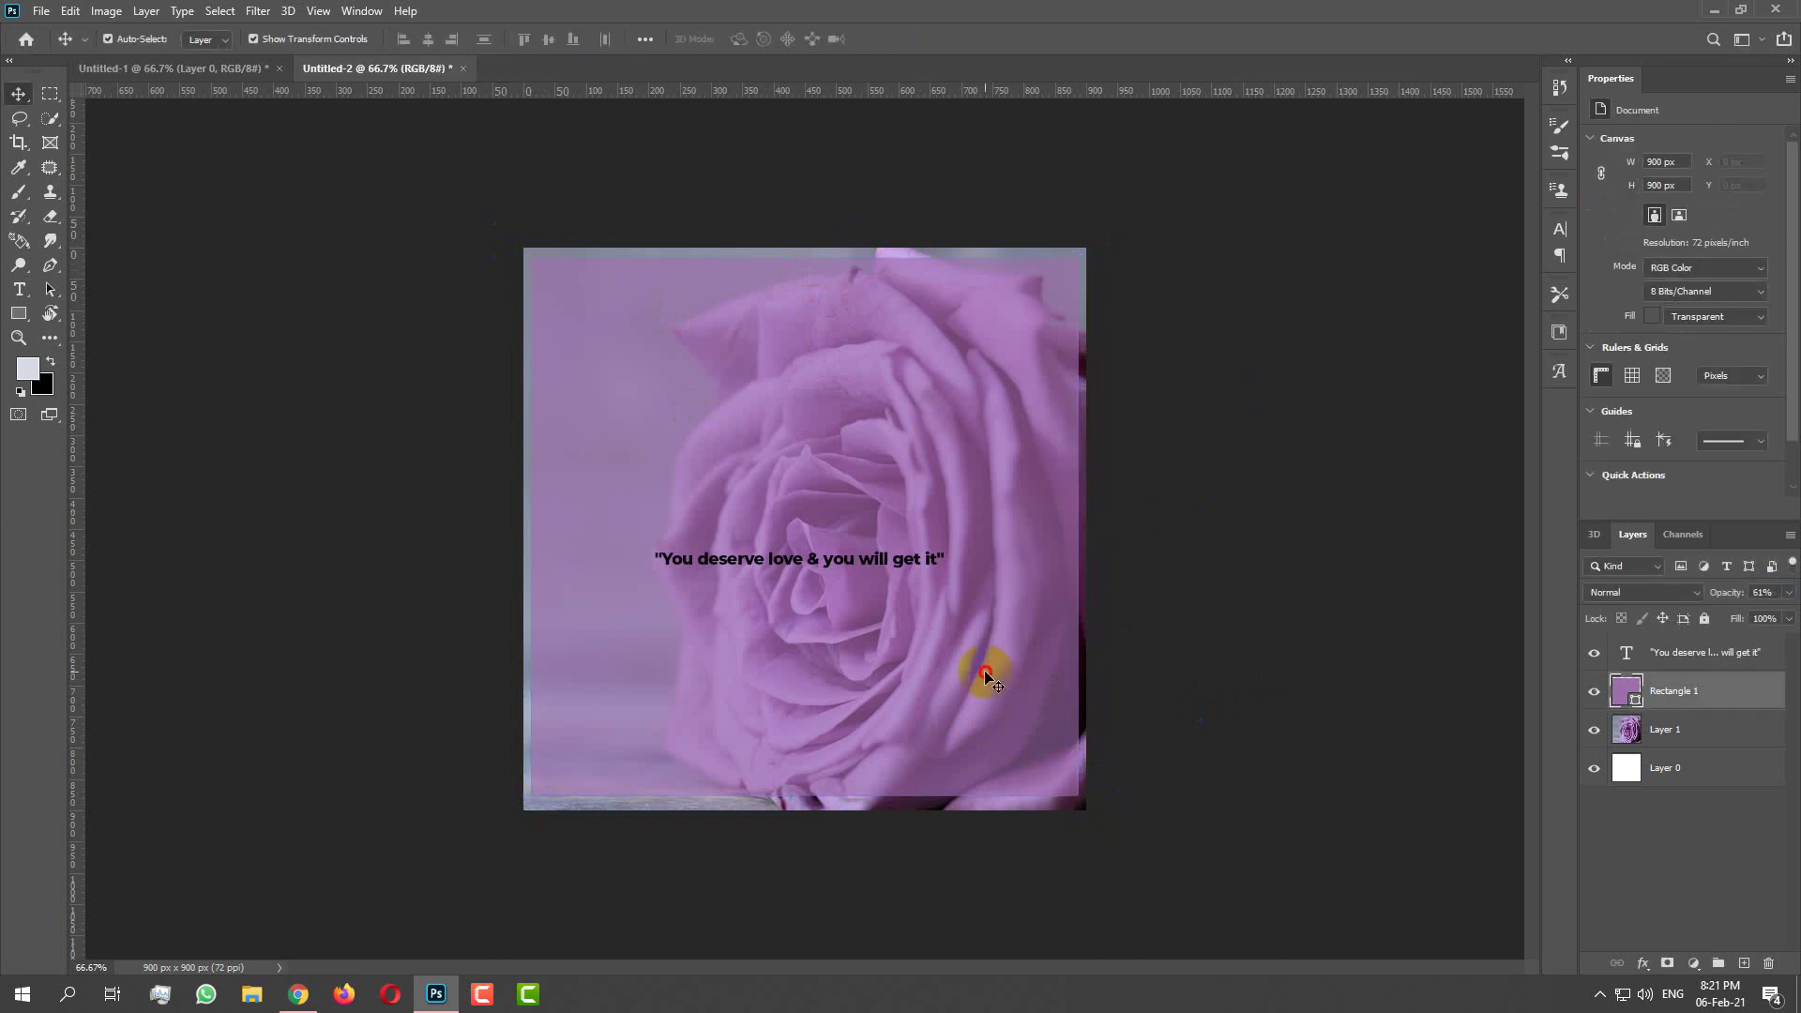
{"action": "key", "text": "Left"}
{"action": "key", "text": "Down"}
{"action": "key", "text": "Down"}
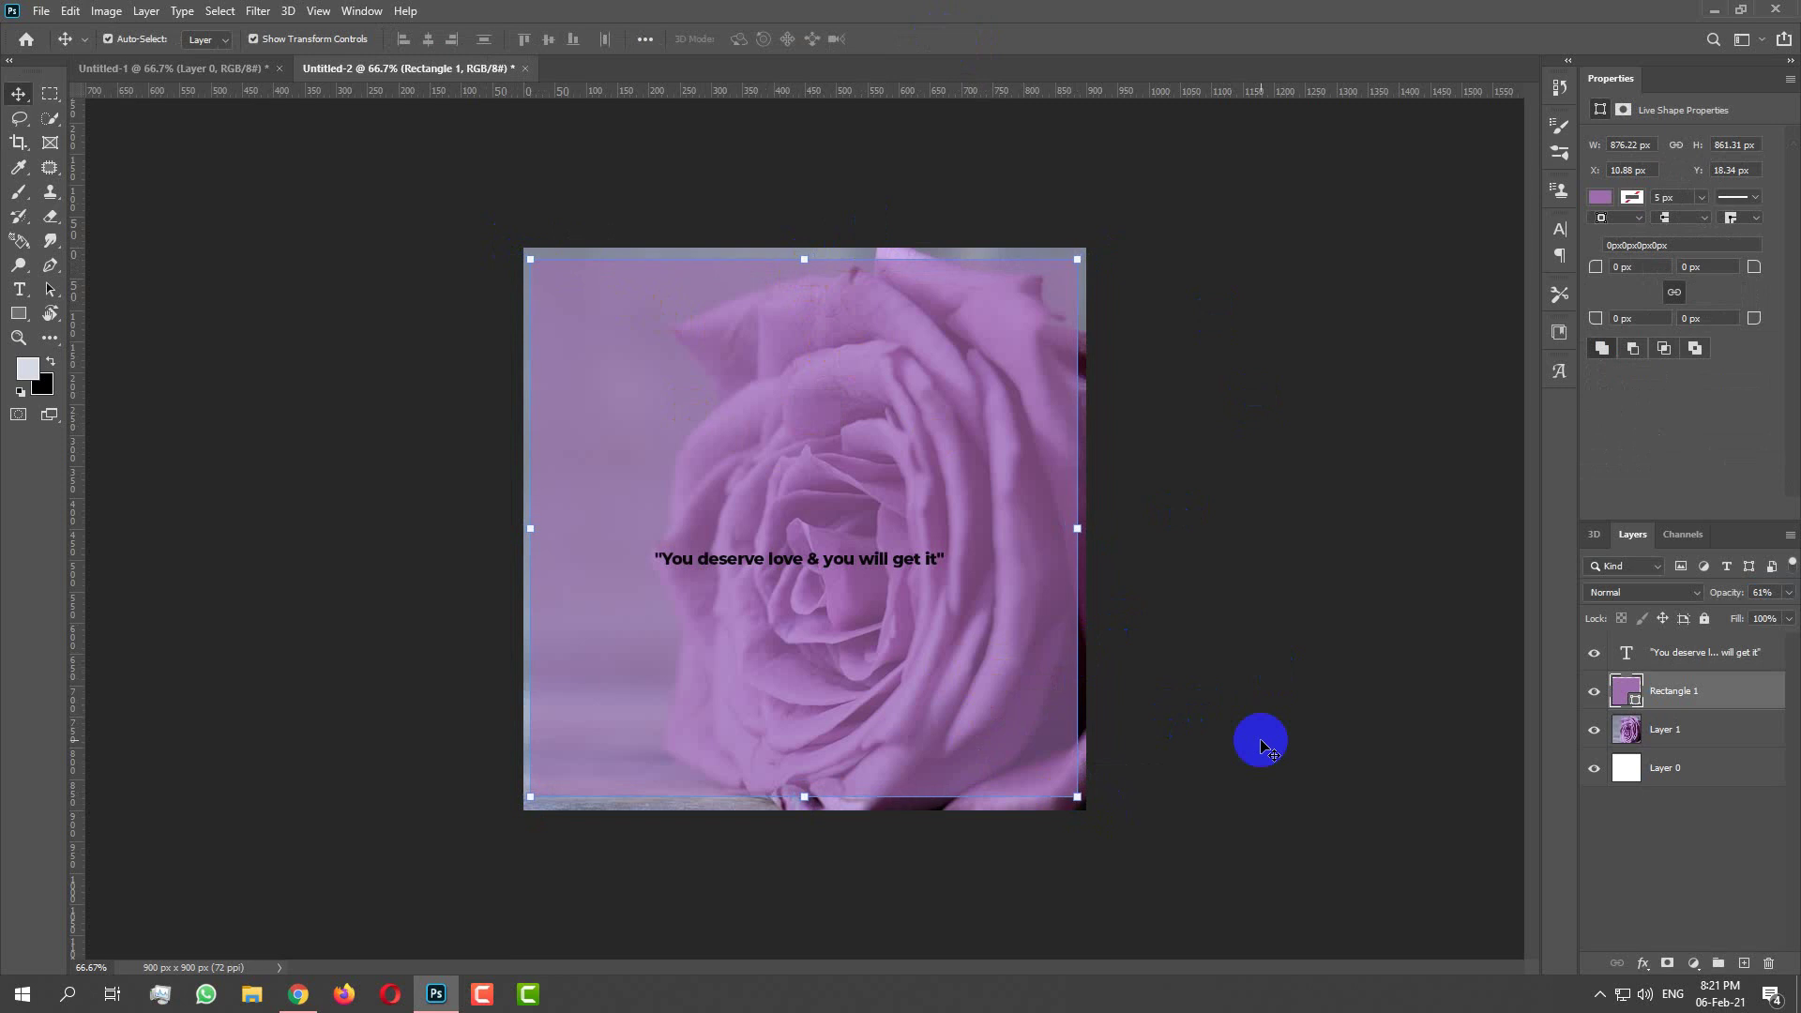
{"action": "key", "text": "Left"}
{"action": "key", "text": "Left"}
{"action": "left_click", "coordinate": [1328, 662]}
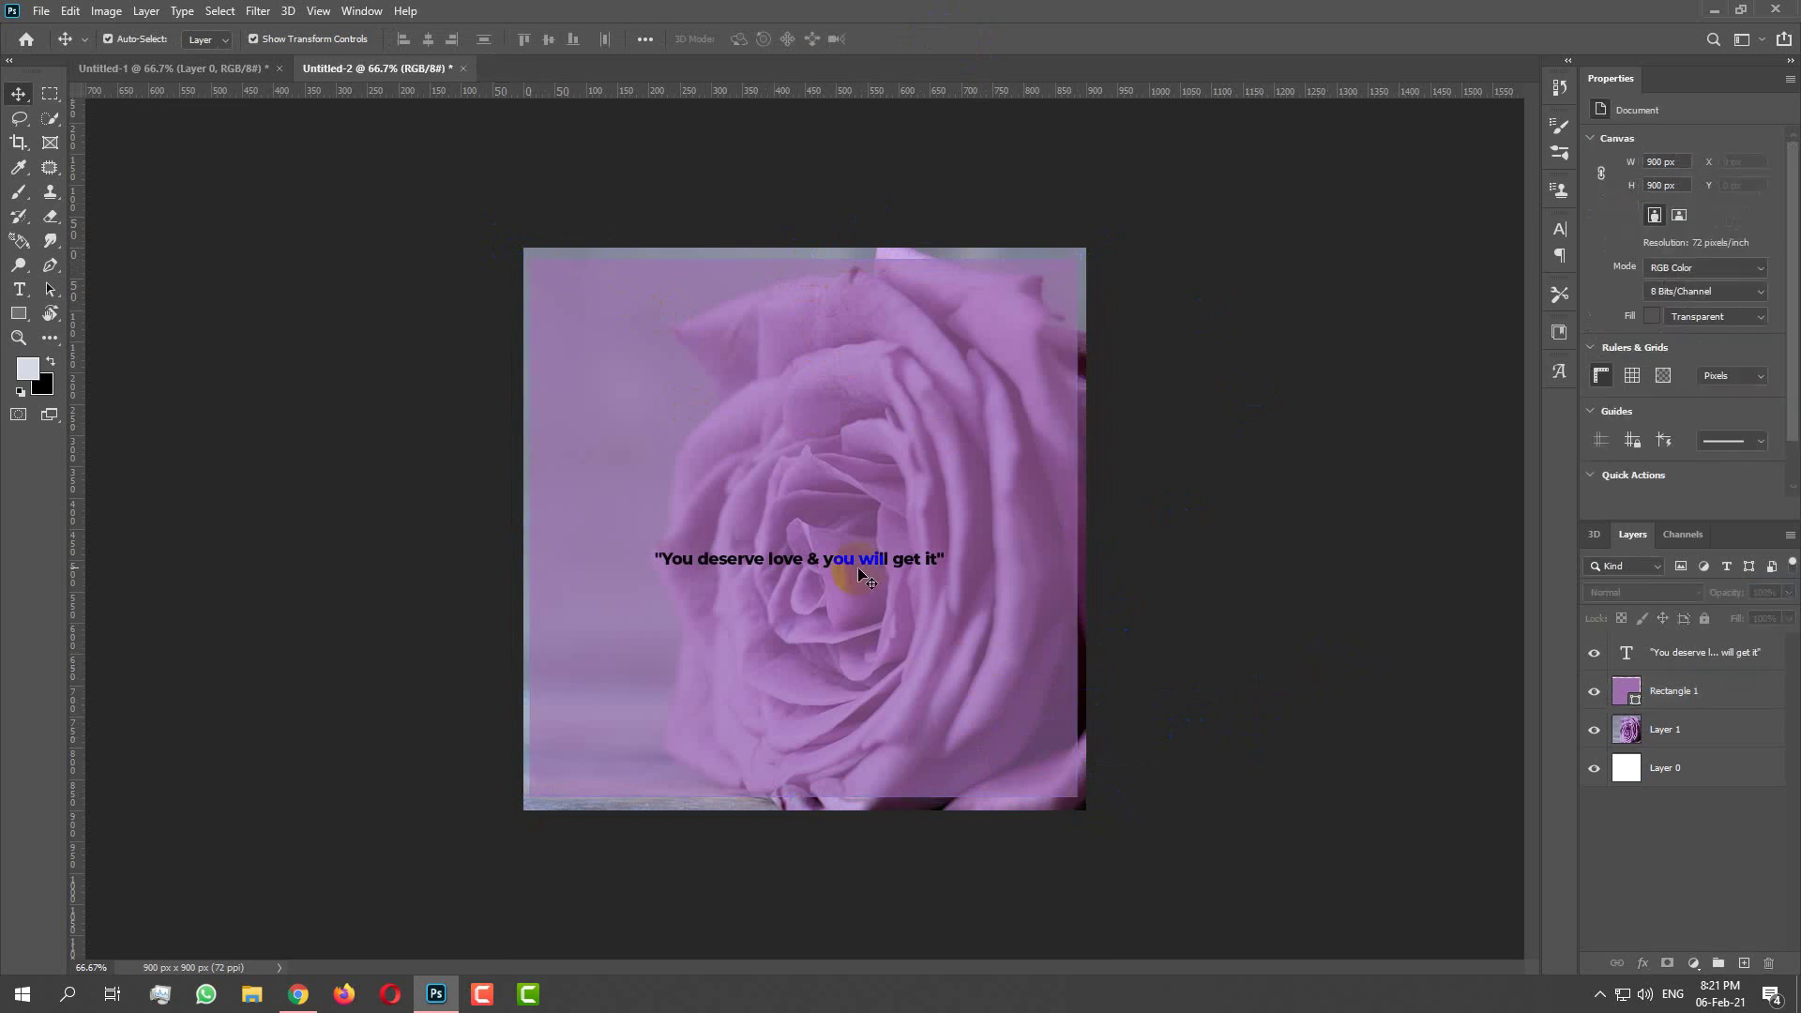
Change the quote text's colour to dark purple #35093e
{"action": "left_click", "coordinate": [1317, 553]}
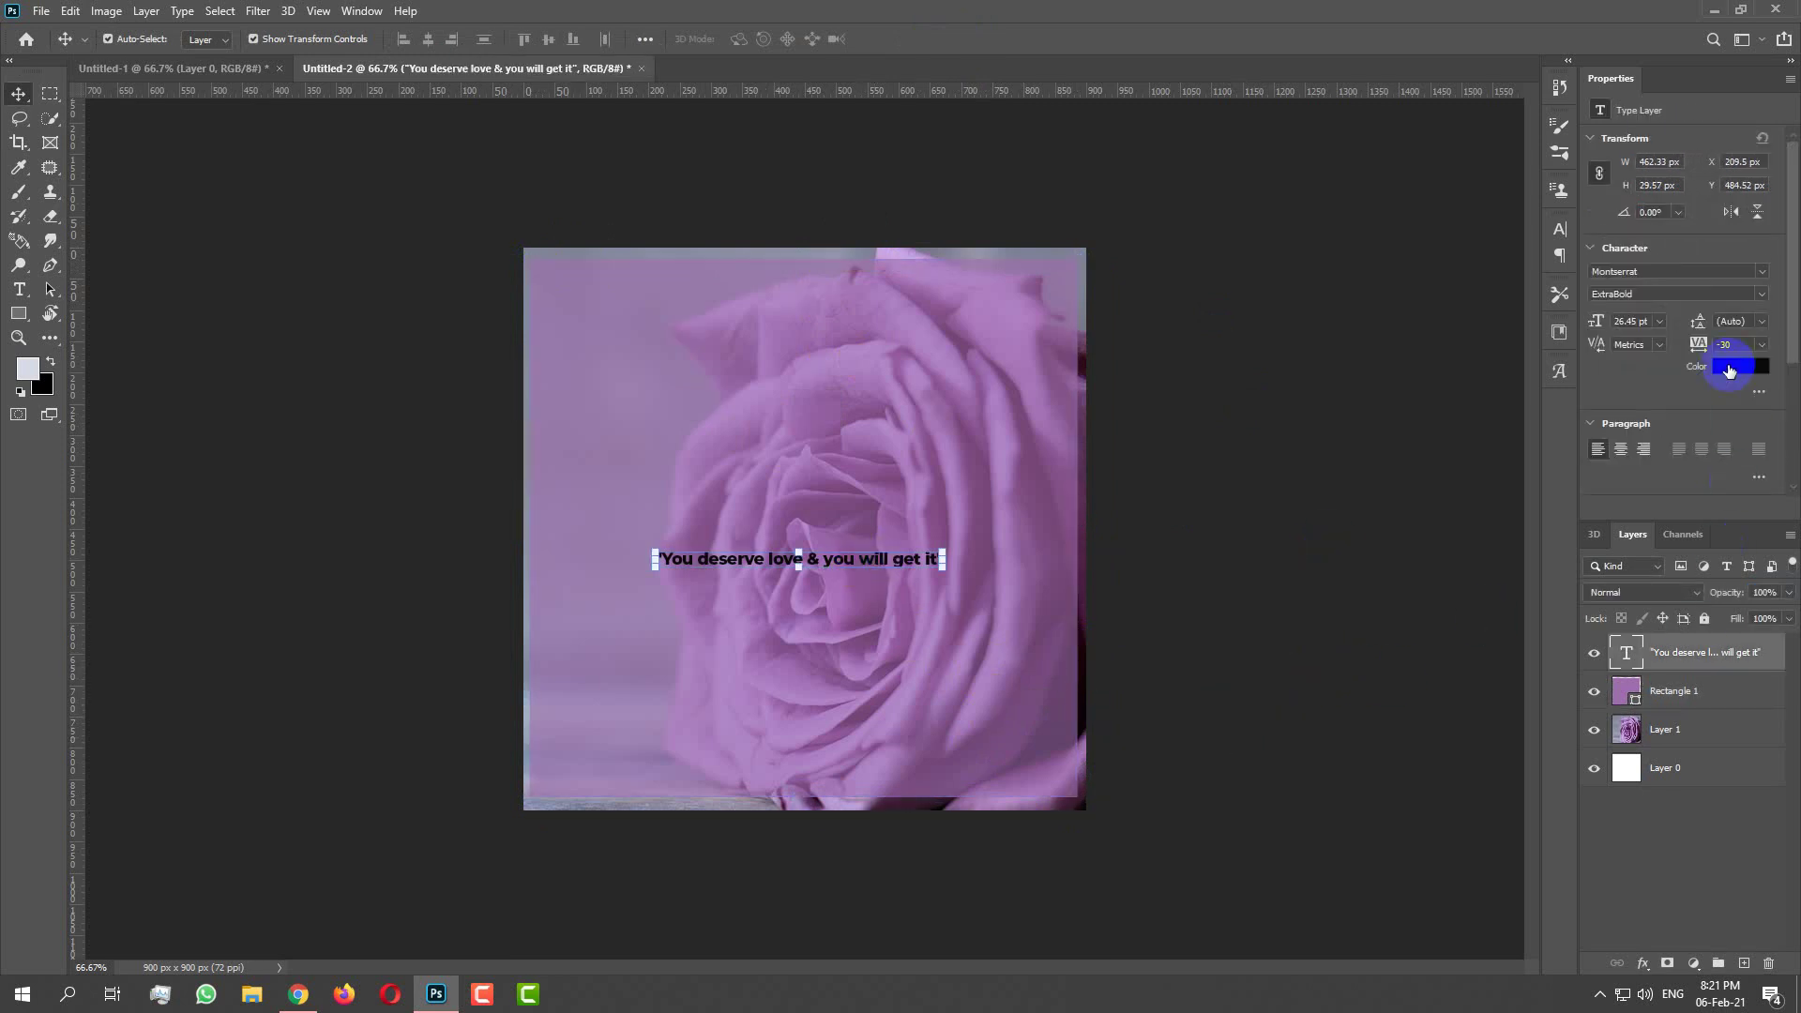
{"action": "left_click", "coordinate": [1728, 368]}
{"action": "key", "text": "Escape"}
{"action": "left_click", "coordinate": [1736, 369]}
{"action": "left_click_drag", "start_coordinate": [784, 442], "coordinate": [835, 419]}
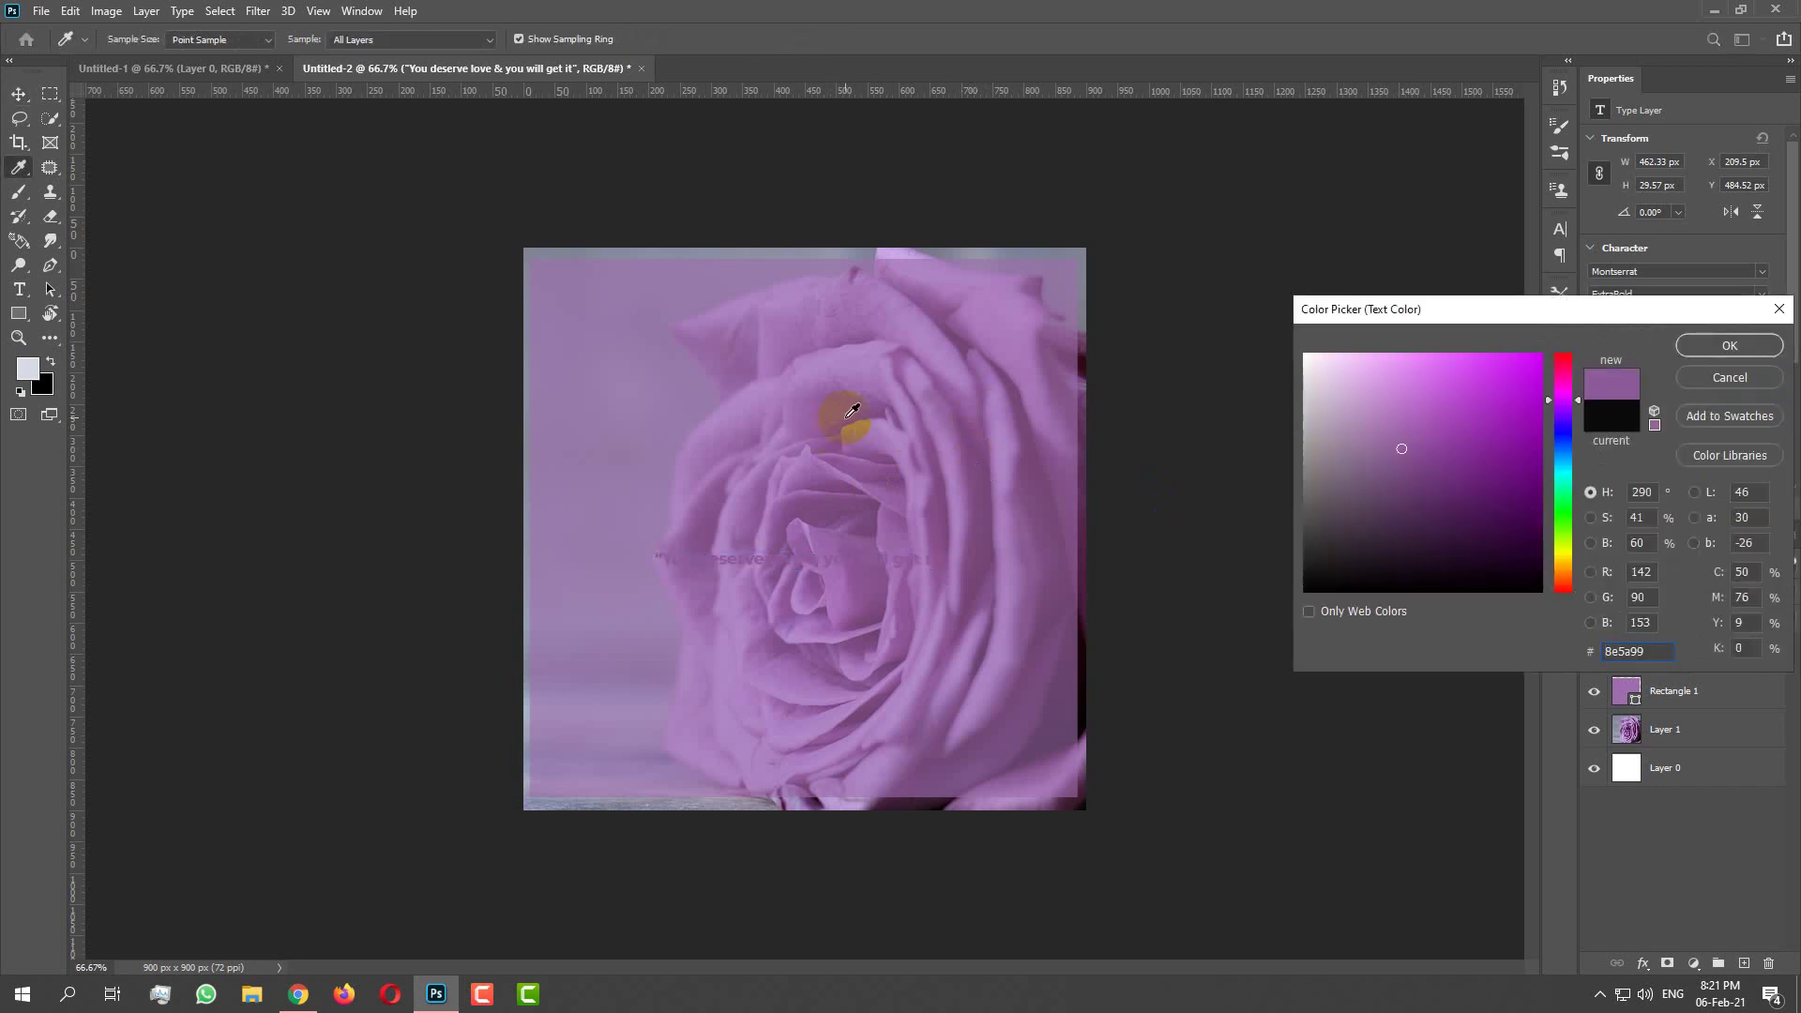
{"action": "mouse_move", "coordinate": [1507, 526]}
{"action": "left_mouse_down"}
{"action": "mouse_move", "coordinate": [1488, 510]}
{"action": "mouse_move", "coordinate": [1519, 549]}
{"action": "mouse_move", "coordinate": [1484, 536]}
{"action": "mouse_move", "coordinate": [1490, 558]}
{"action": "mouse_move", "coordinate": [1459, 515]}
{"action": "mouse_move", "coordinate": [1494, 563]}
{"action": "mouse_move", "coordinate": [1493, 515]}
{"action": "mouse_move", "coordinate": [1494, 534]}
{"action": "mouse_move", "coordinate": [1455, 525]}
{"action": "mouse_move", "coordinate": [1527, 481]}
{"action": "mouse_move", "coordinate": [1485, 549]}
{"action": "left_mouse_up"}
{"action": "left_click", "coordinate": [1500, 534]}
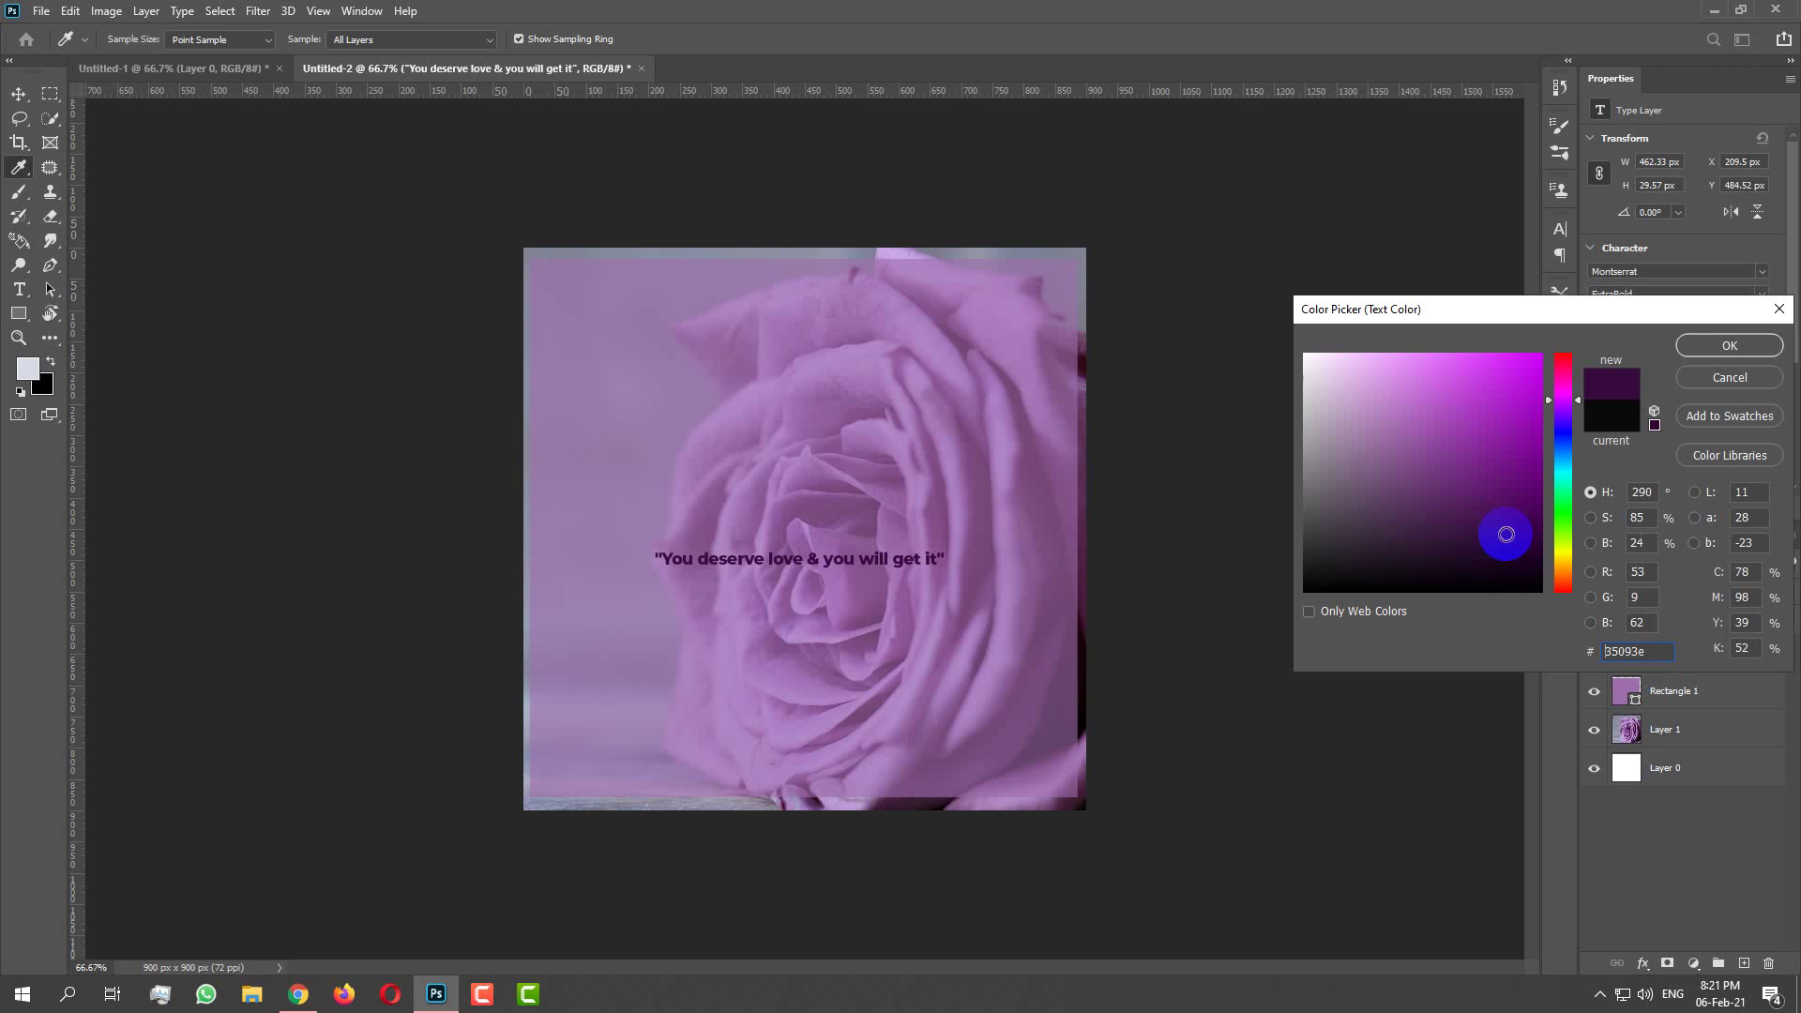
{"action": "left_click", "coordinate": [1694, 347]}
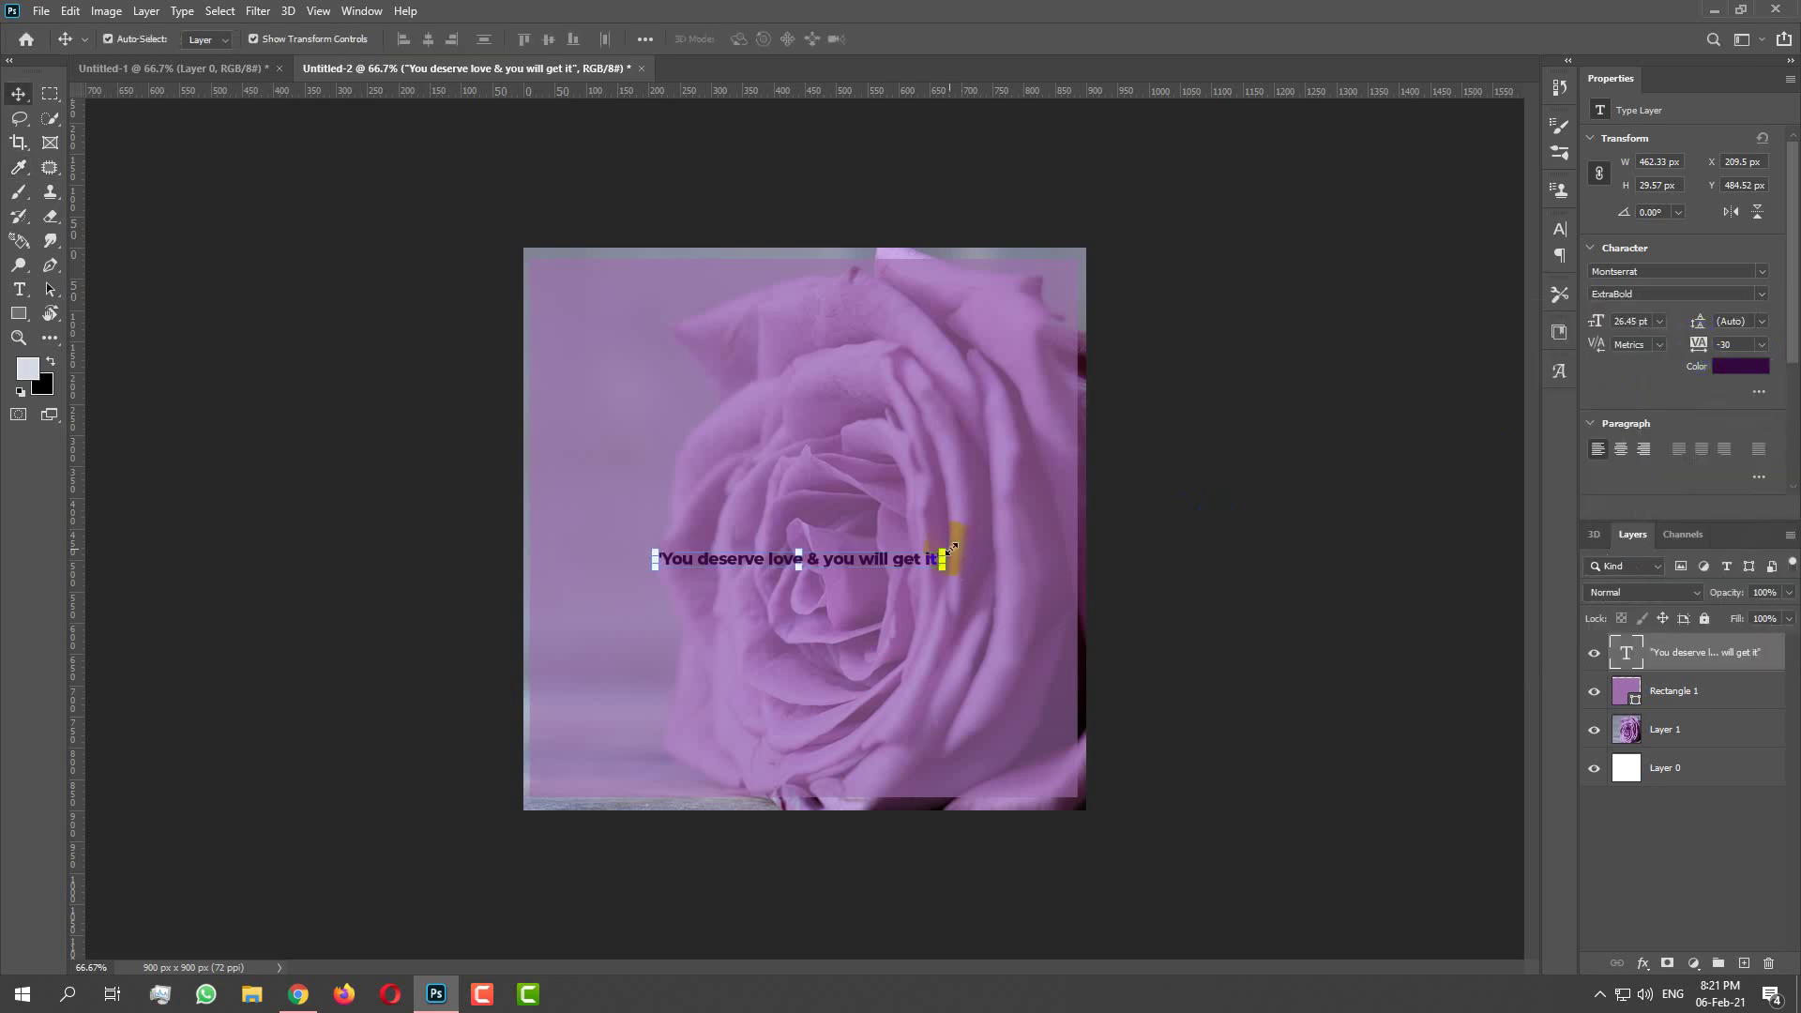
Enlarge the quote text to about 36 pt and move it up and left to the middle of the canvas
{"action": "left_click_drag", "start_coordinate": [945, 554], "coordinate": [1047, 507]}
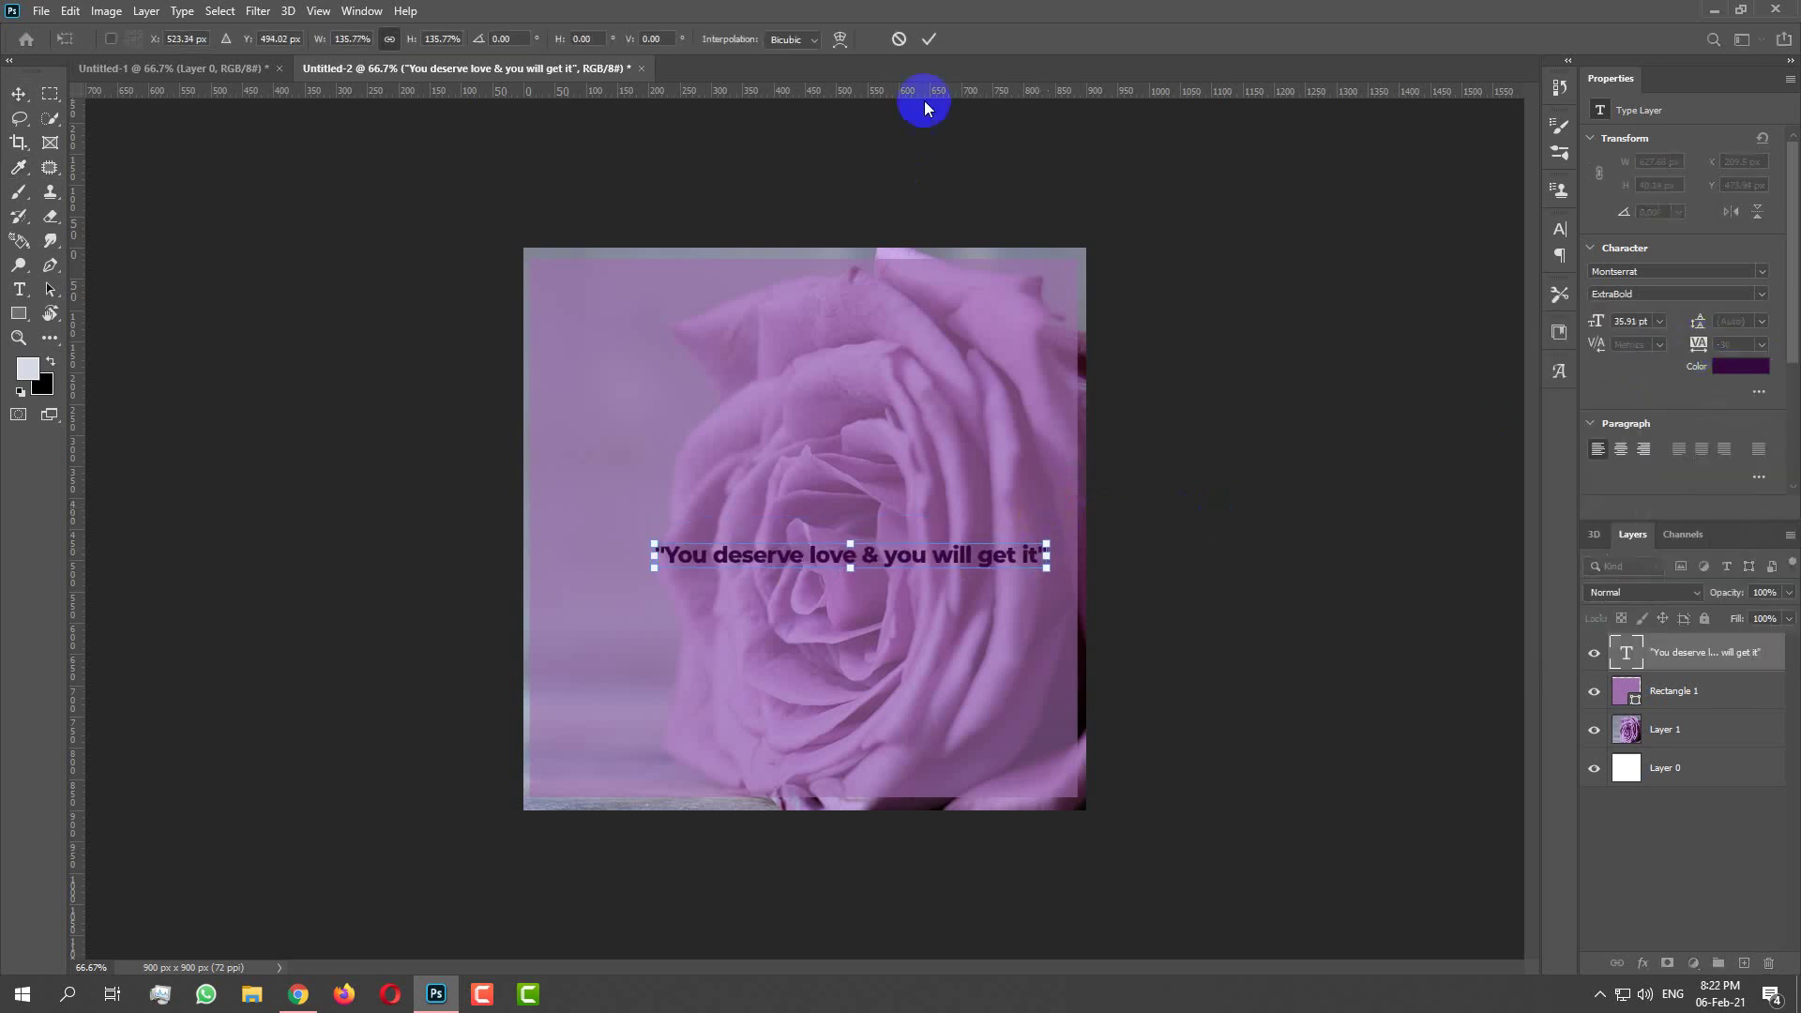
{"action": "left_click", "coordinate": [928, 38]}
{"action": "left_click", "coordinate": [19, 93]}
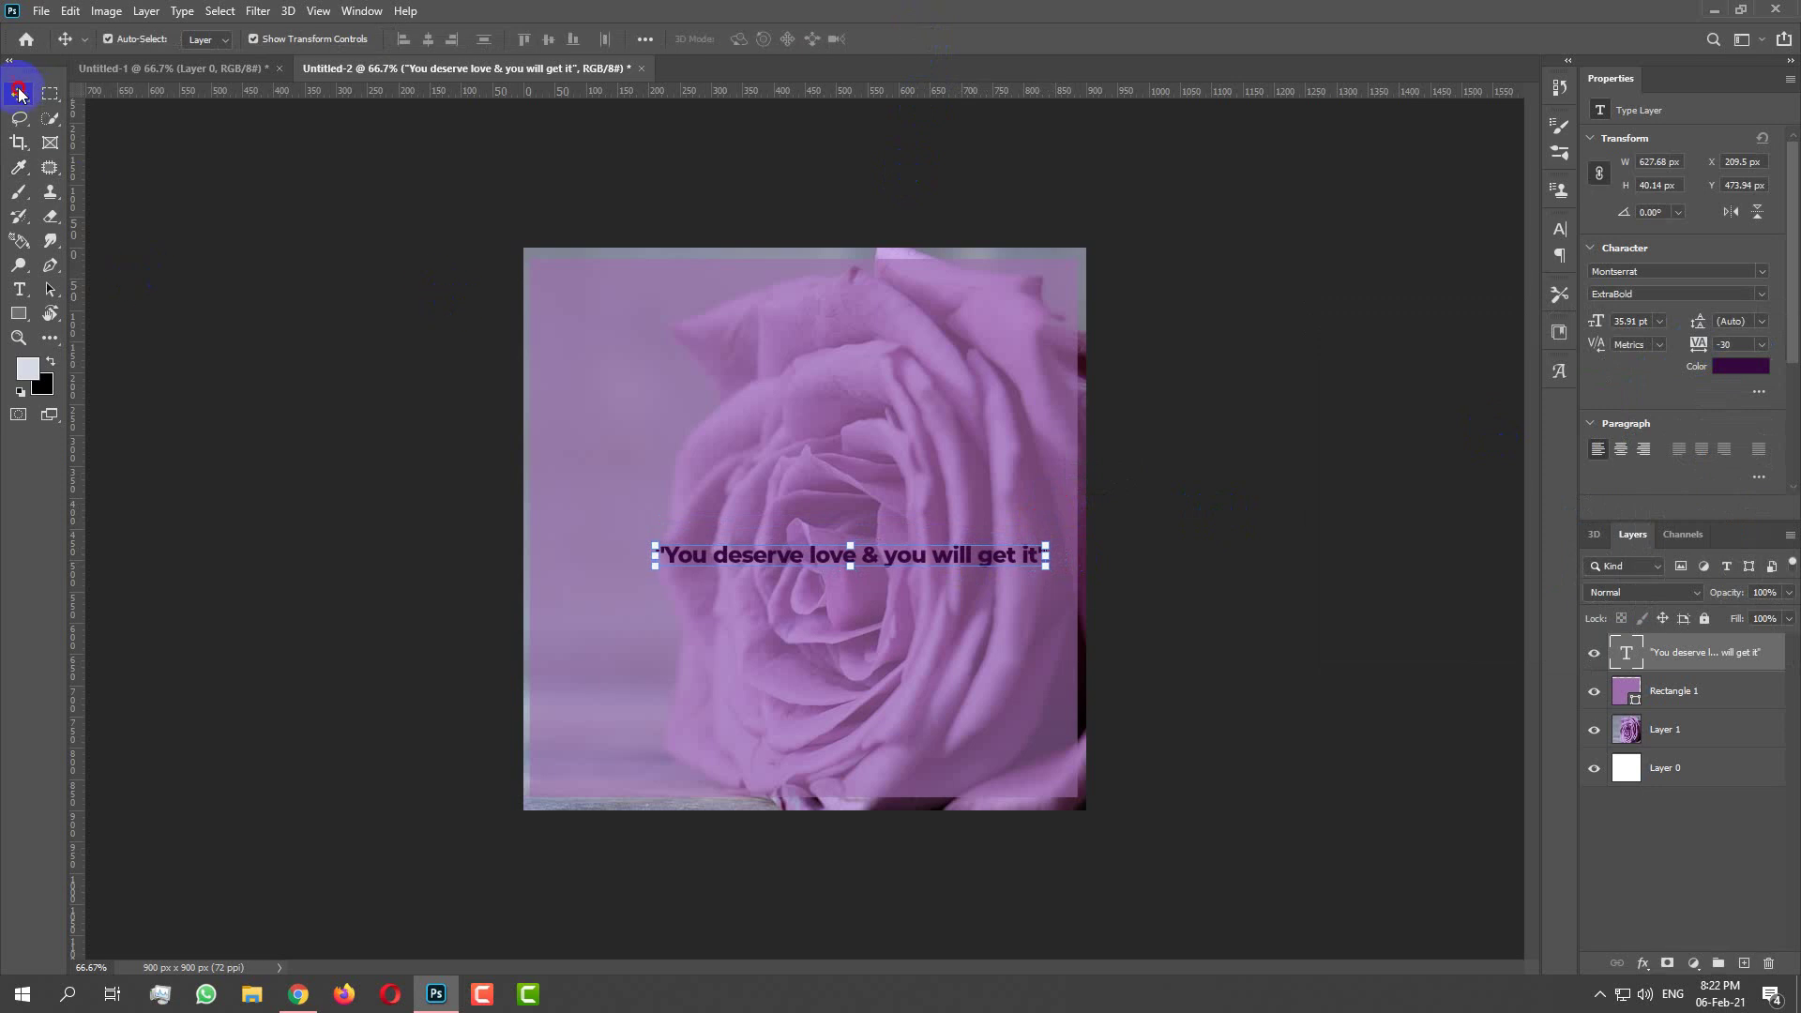
{"action": "left_click", "coordinate": [1173, 494]}
{"action": "left_click_drag", "start_coordinate": [937, 555], "coordinate": [925, 529]}
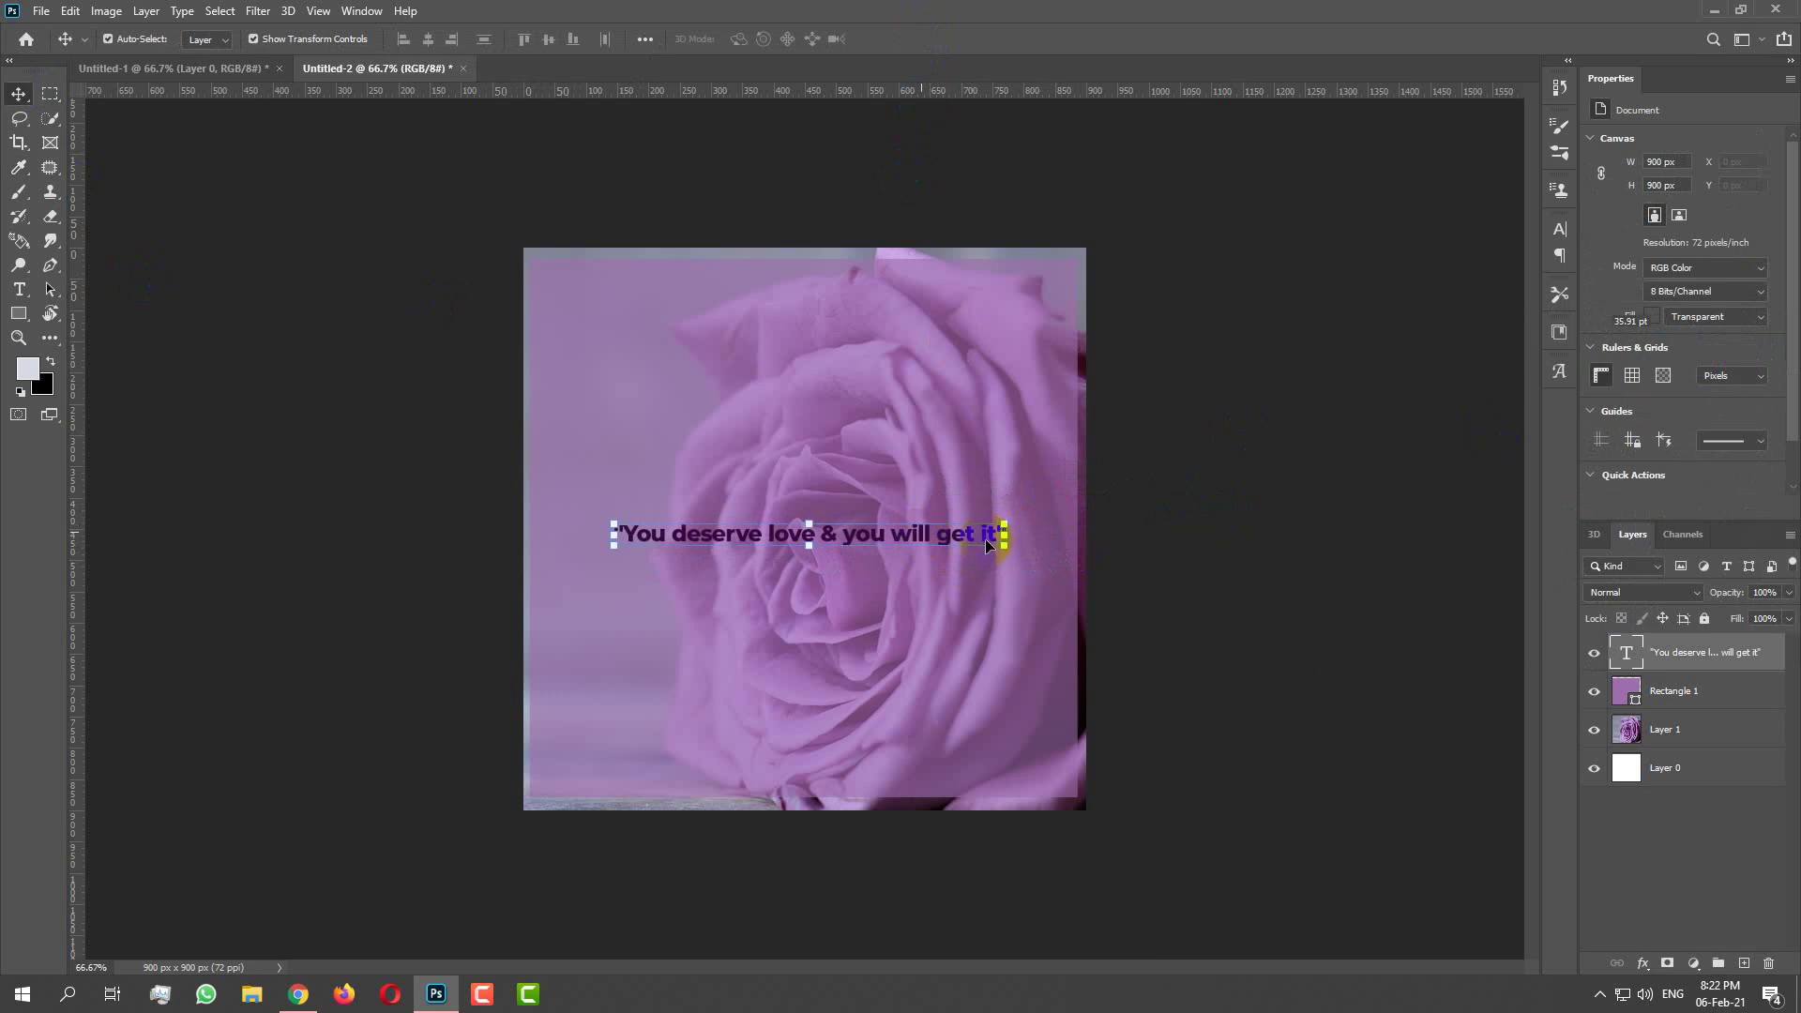
{"action": "left_click", "coordinate": [1266, 606]}
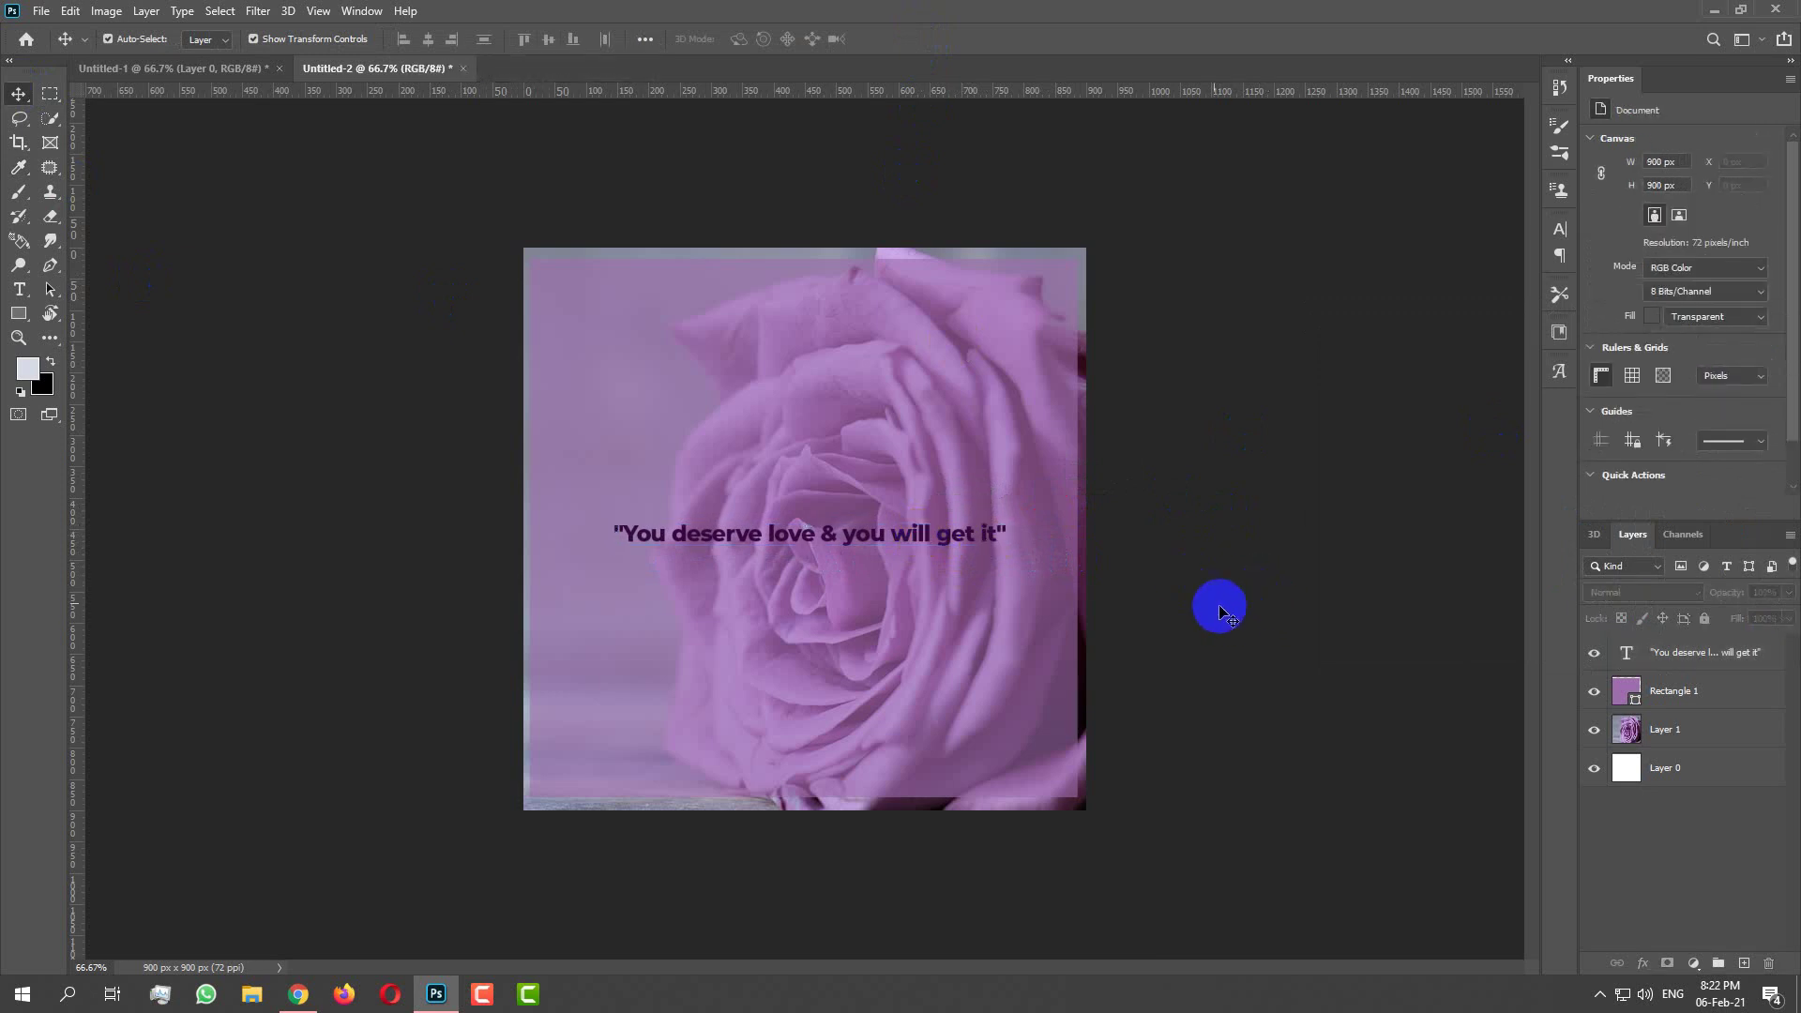
{"action": "left_click", "coordinate": [1005, 663]}
{"action": "left_click", "coordinate": [1200, 689]}
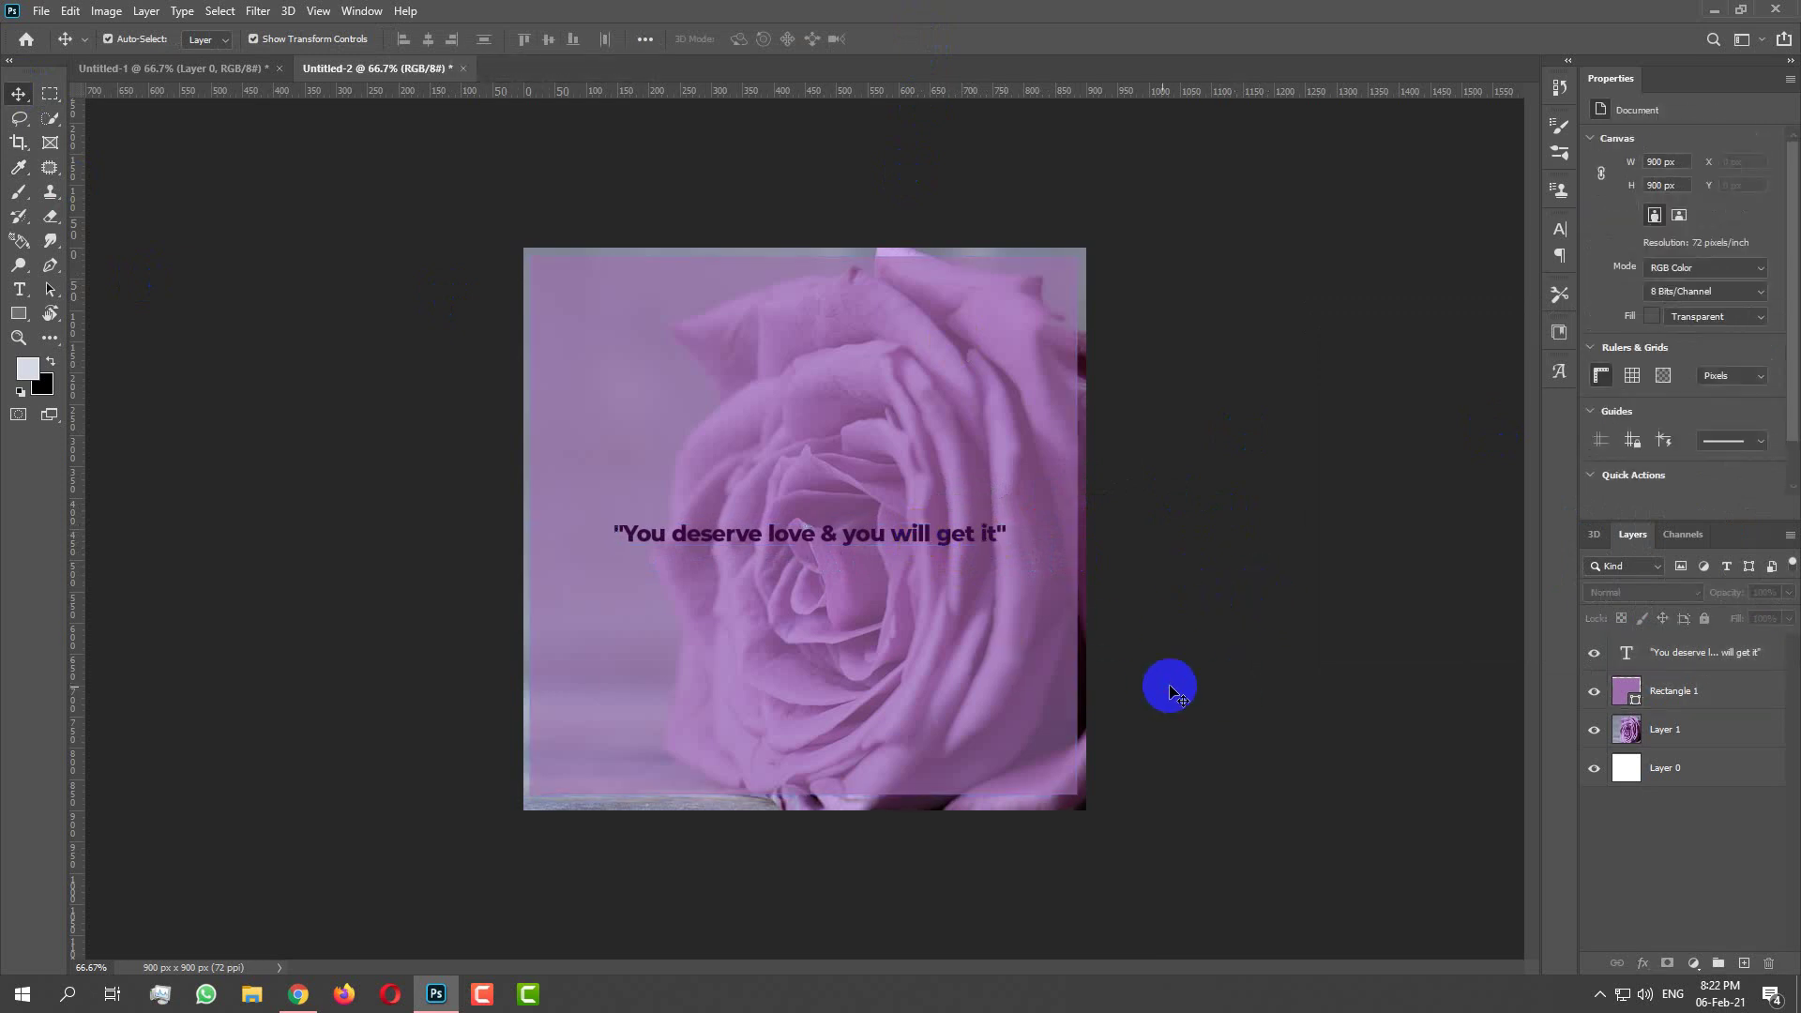
{"action": "left_click", "coordinate": [1021, 691]}
{"action": "left_click", "coordinate": [1298, 690]}
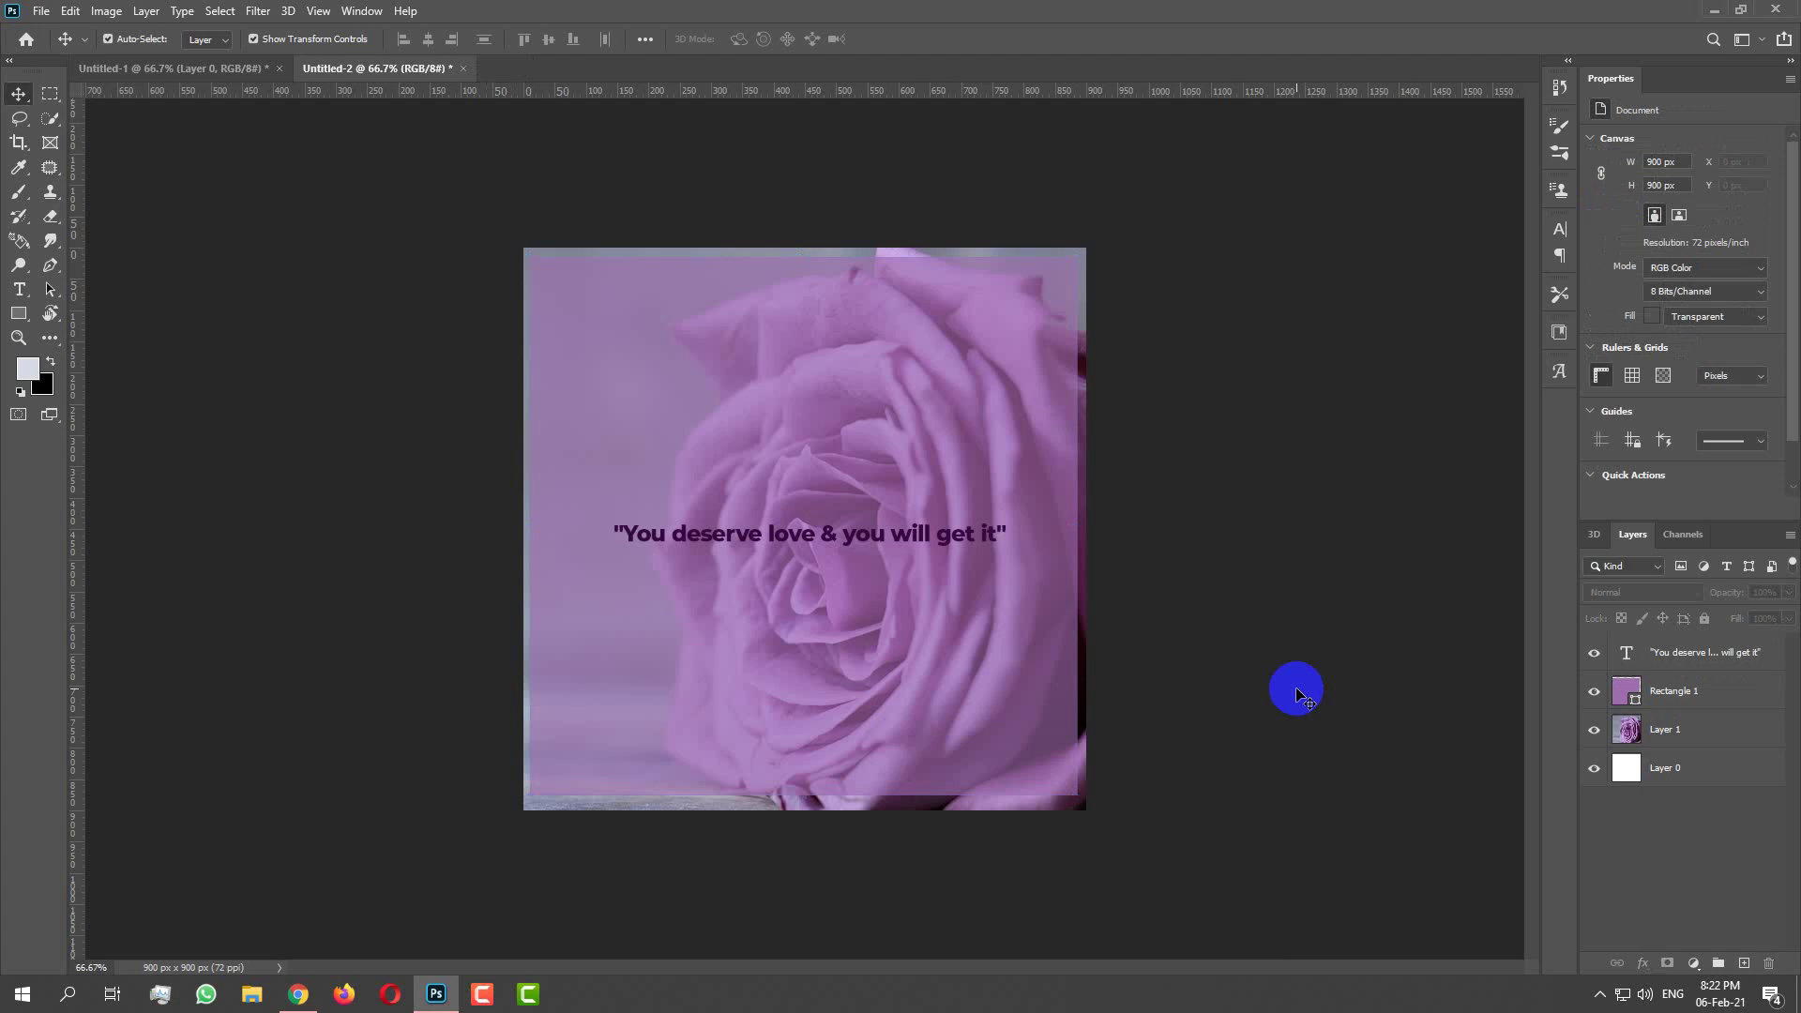
Save a PNG copy of the design as "Untitled-2 copy.png" in Downloads with the Large file size option
{"action": "key", "text": "ctrl"}
{"action": "key", "text": "ctrl+alt+s"}
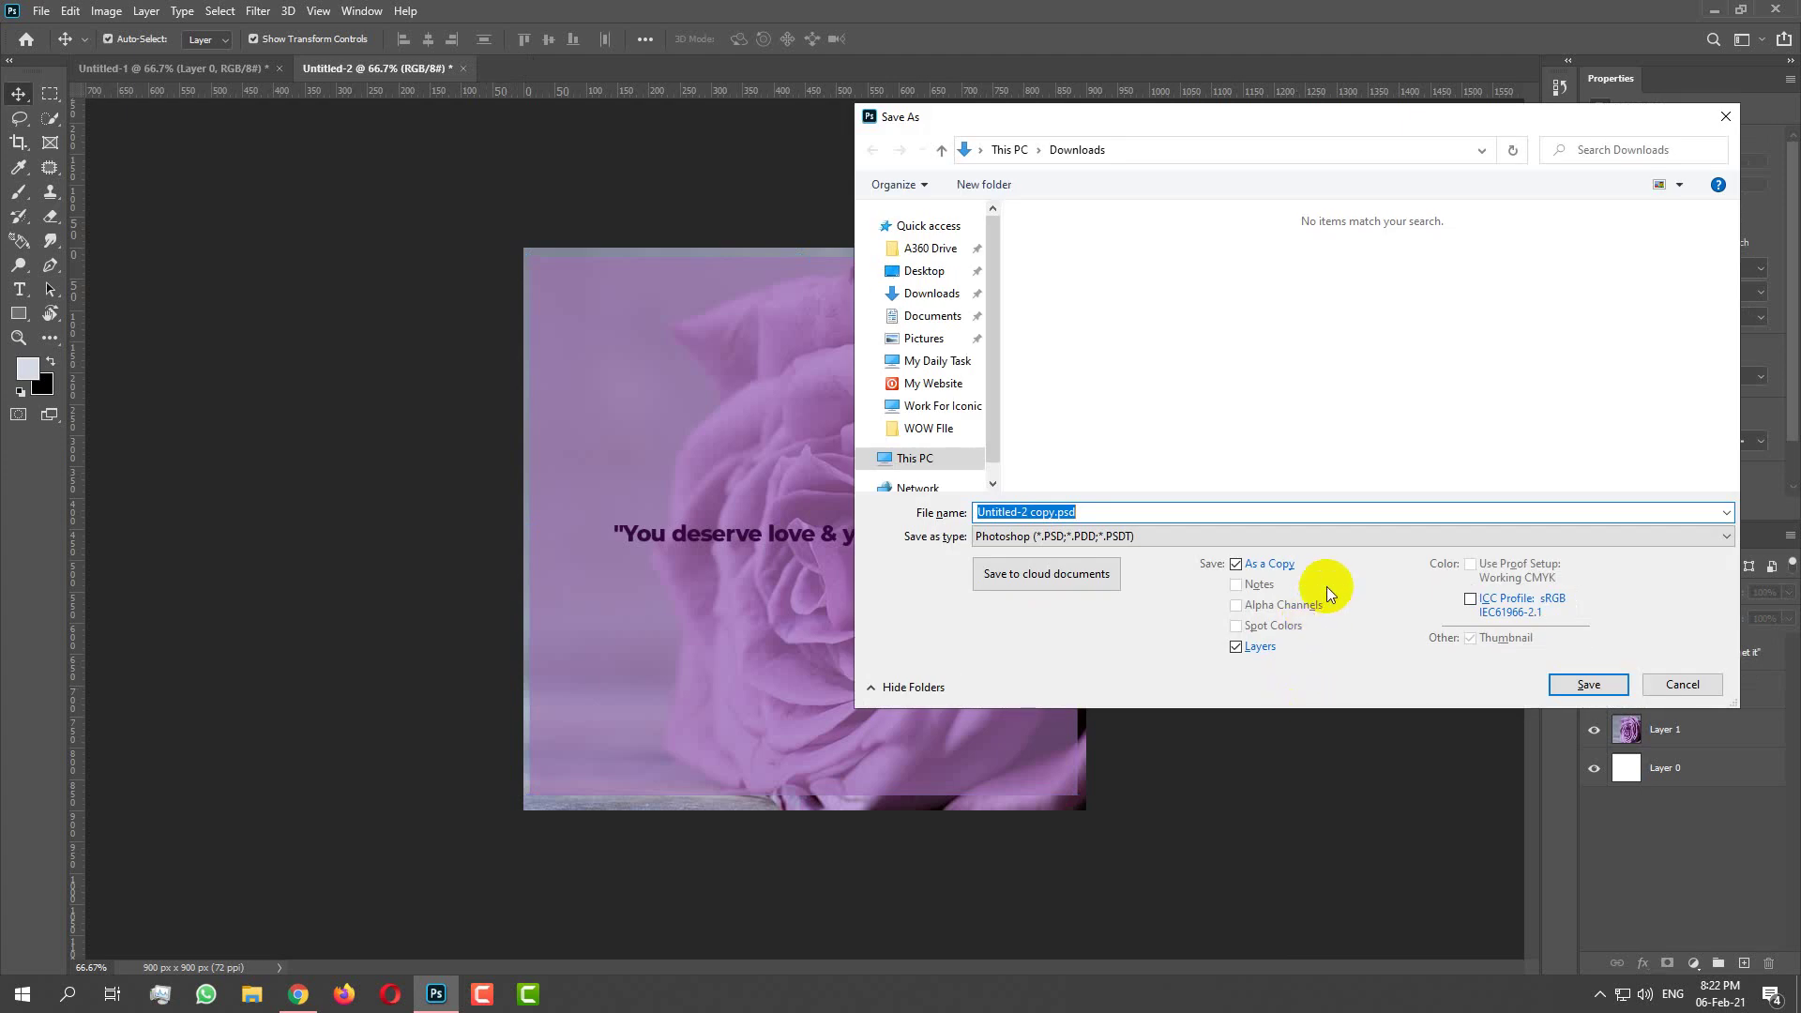
{"action": "left_click", "coordinate": [1303, 536]}
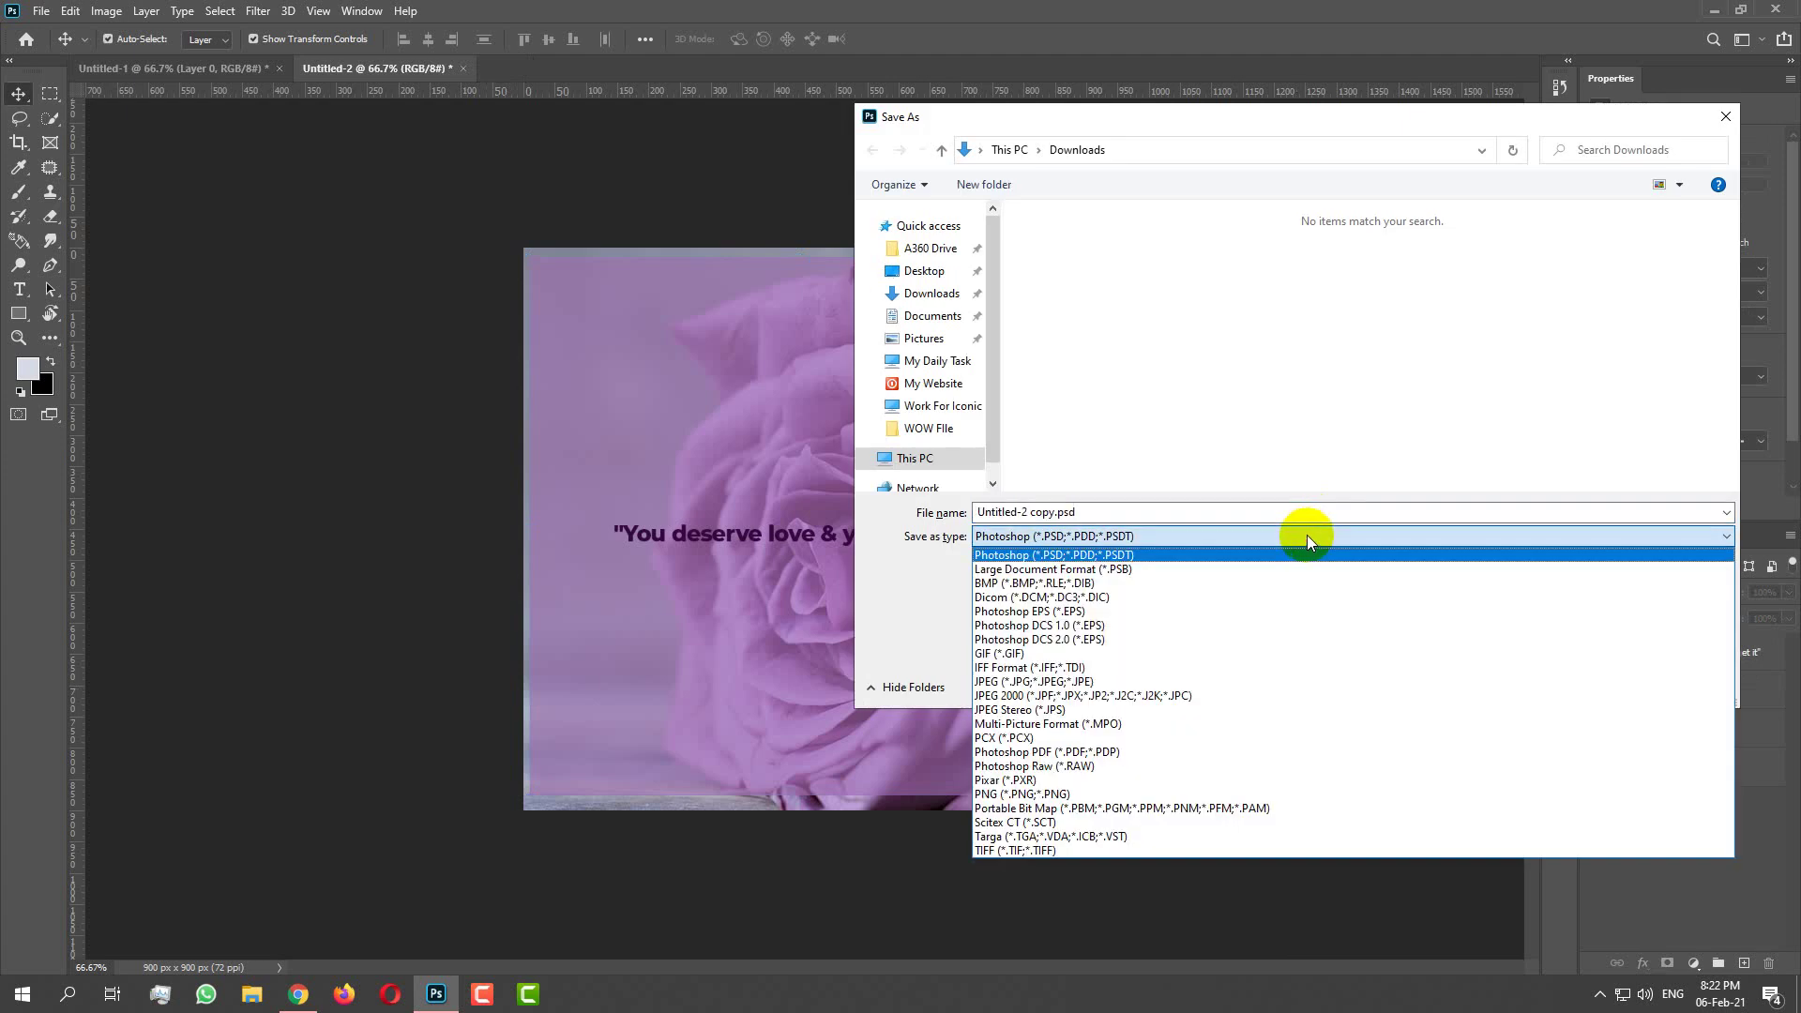
{"action": "left_click", "coordinate": [1085, 793]}
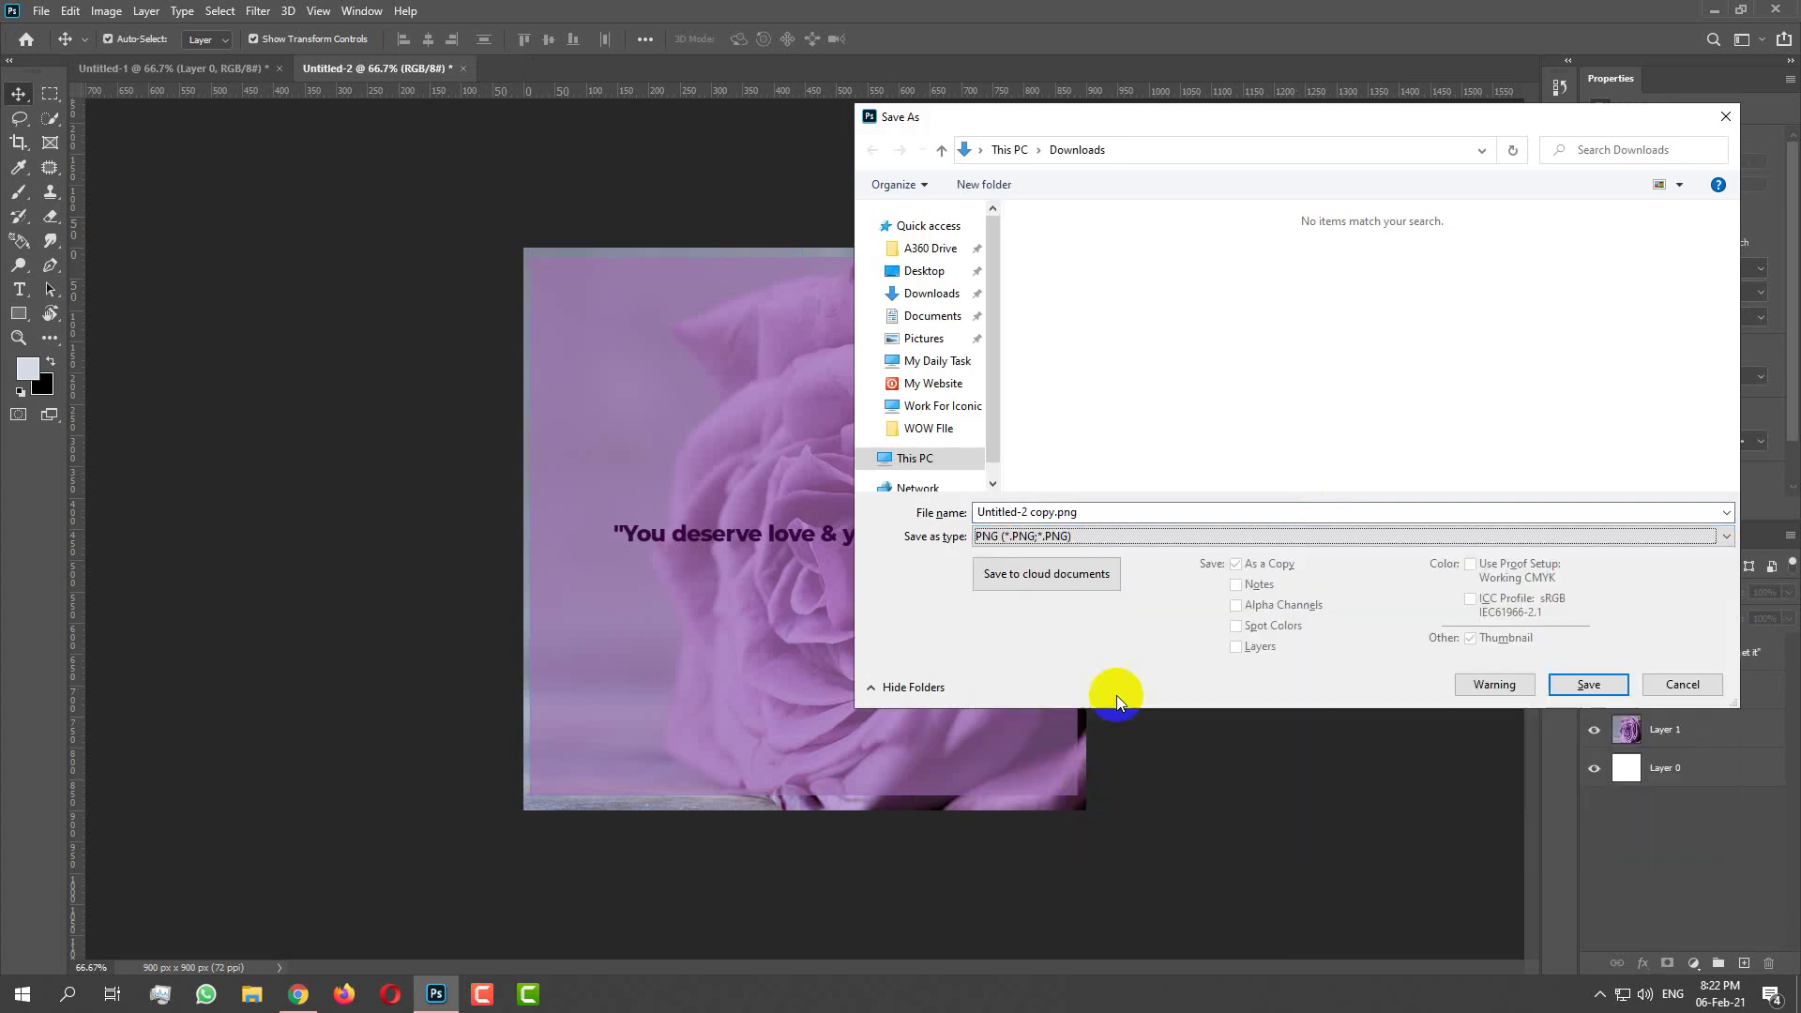
{"action": "left_click", "coordinate": [934, 295]}
{"action": "left_click", "coordinate": [1587, 684]}
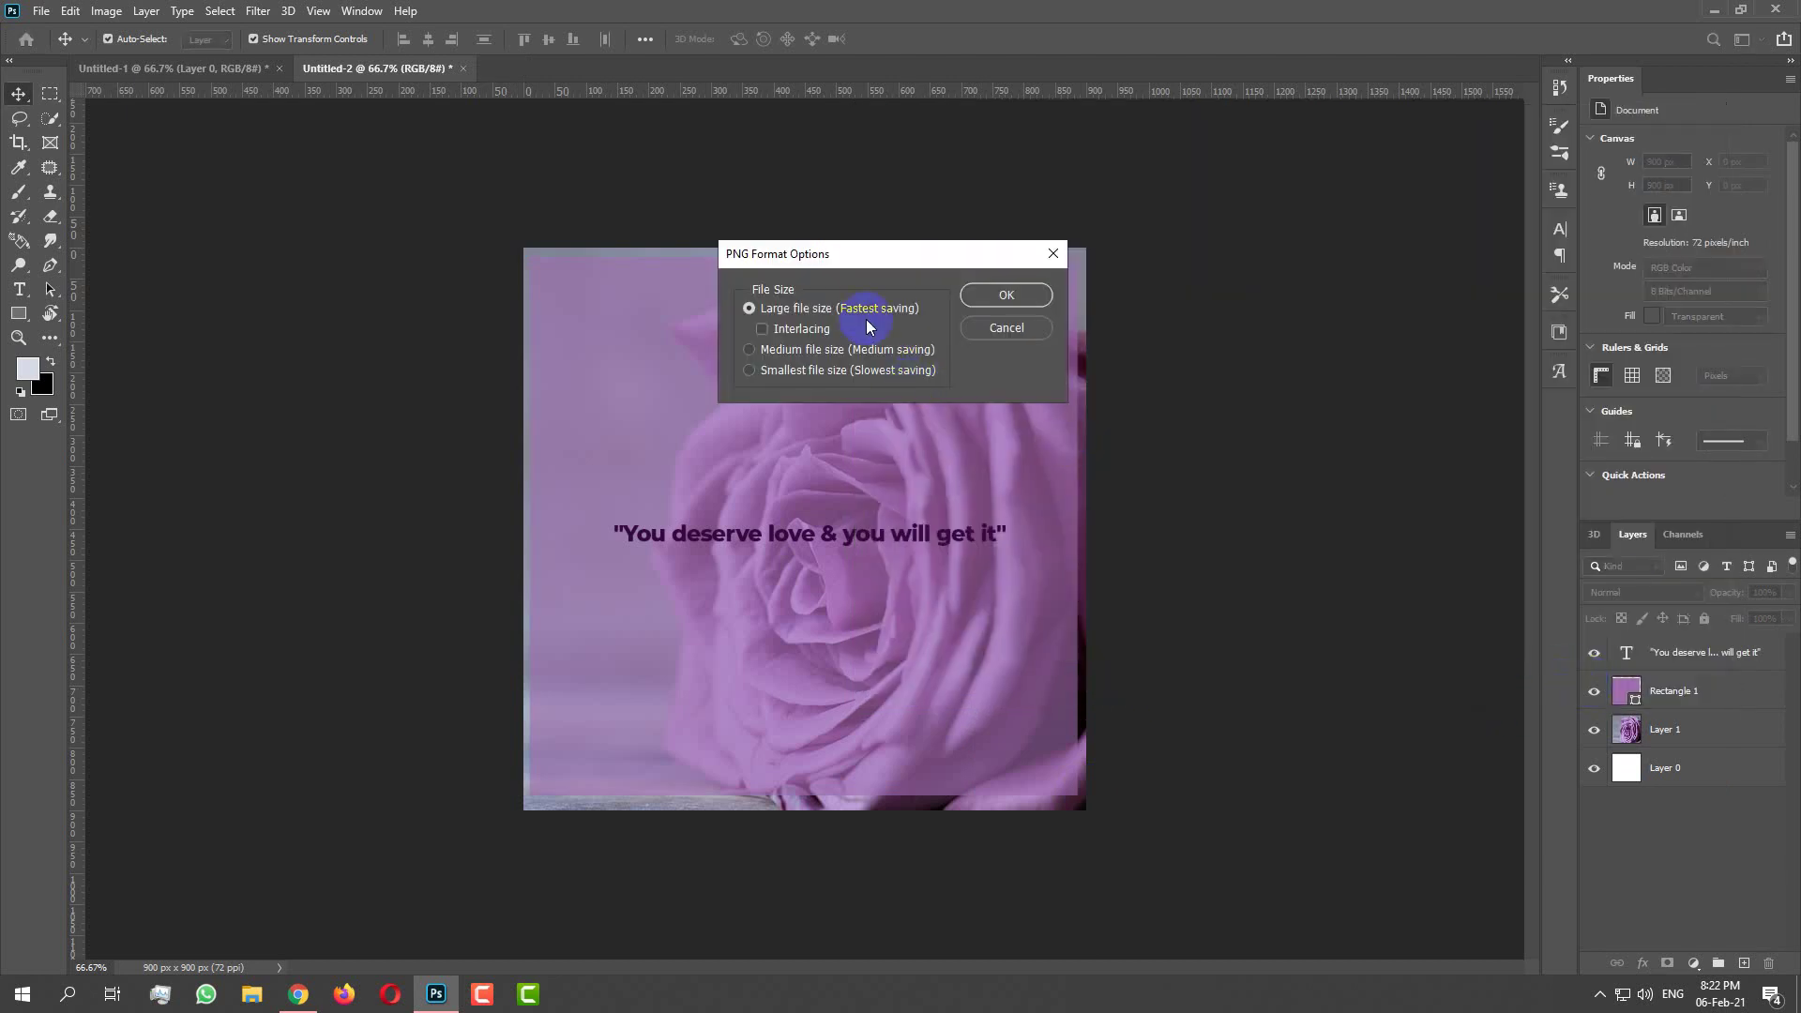
{"action": "left_click", "coordinate": [1015, 295]}
Minimize the open windows and view "Untitled-2 copy.png" from the Downloads folder in the photo viewer
{"action": "left_click", "coordinate": [1713, 9]}
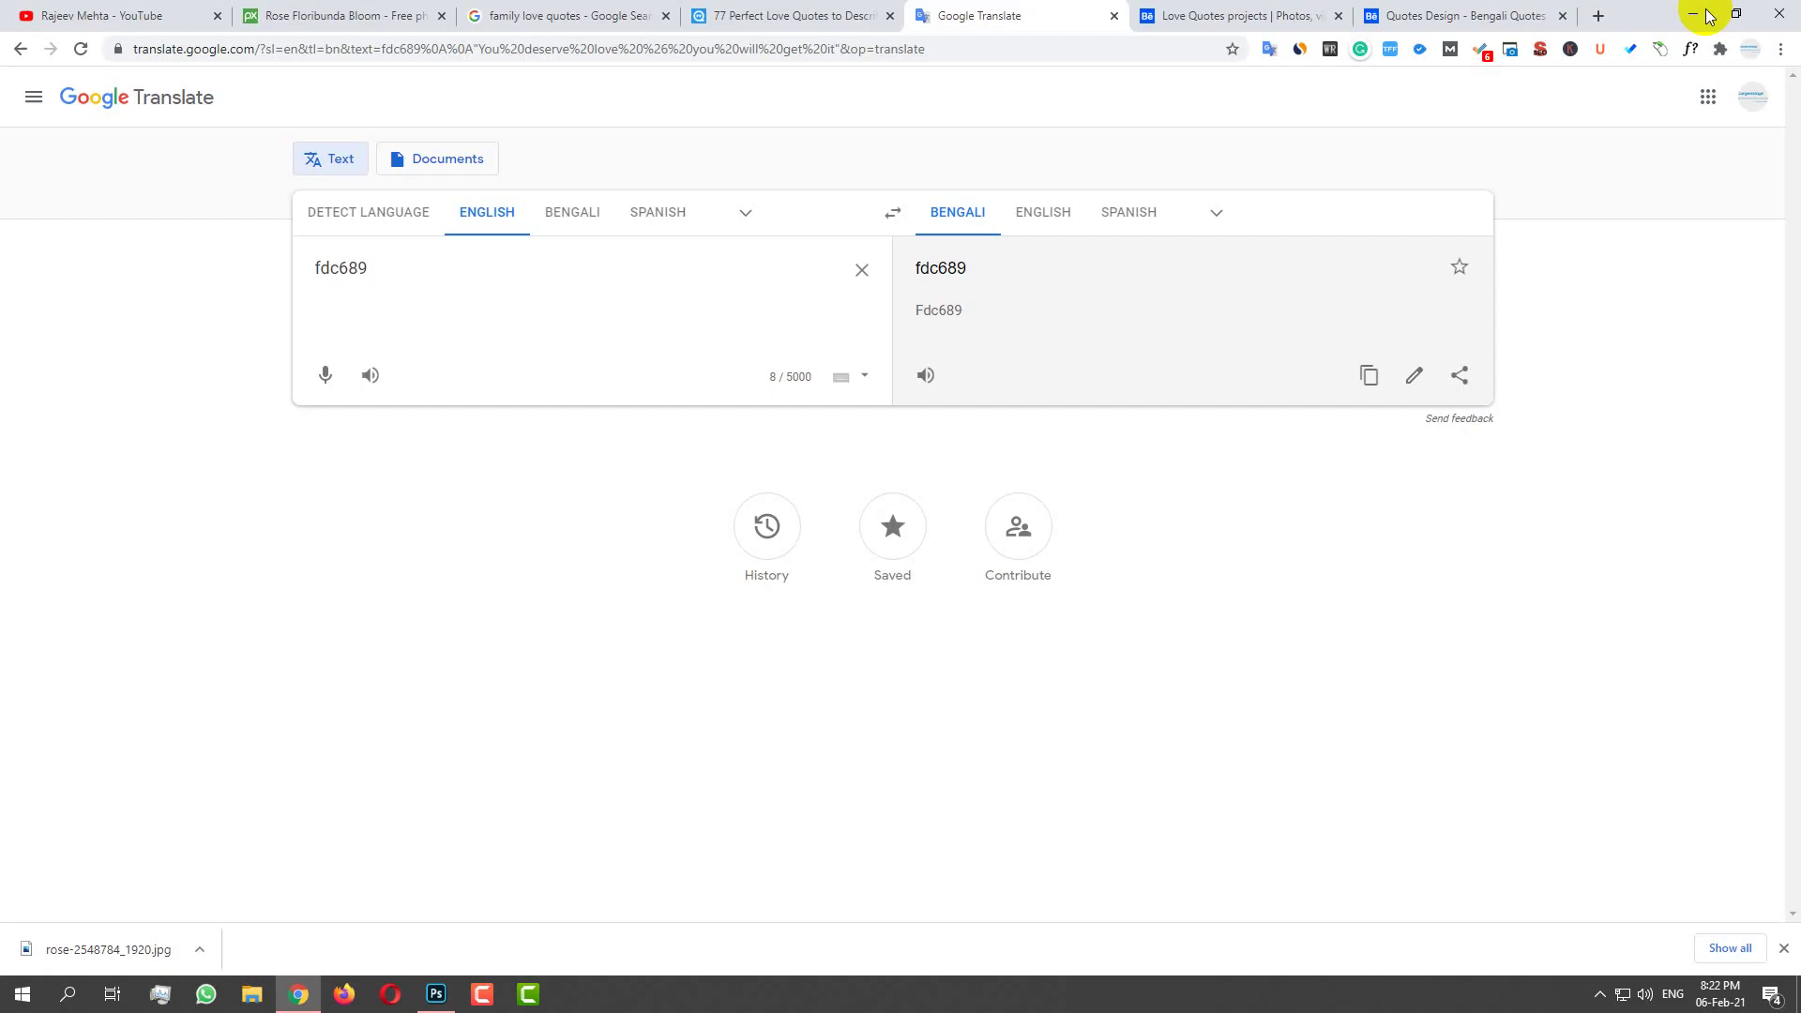
{"action": "left_click", "coordinate": [1695, 11]}
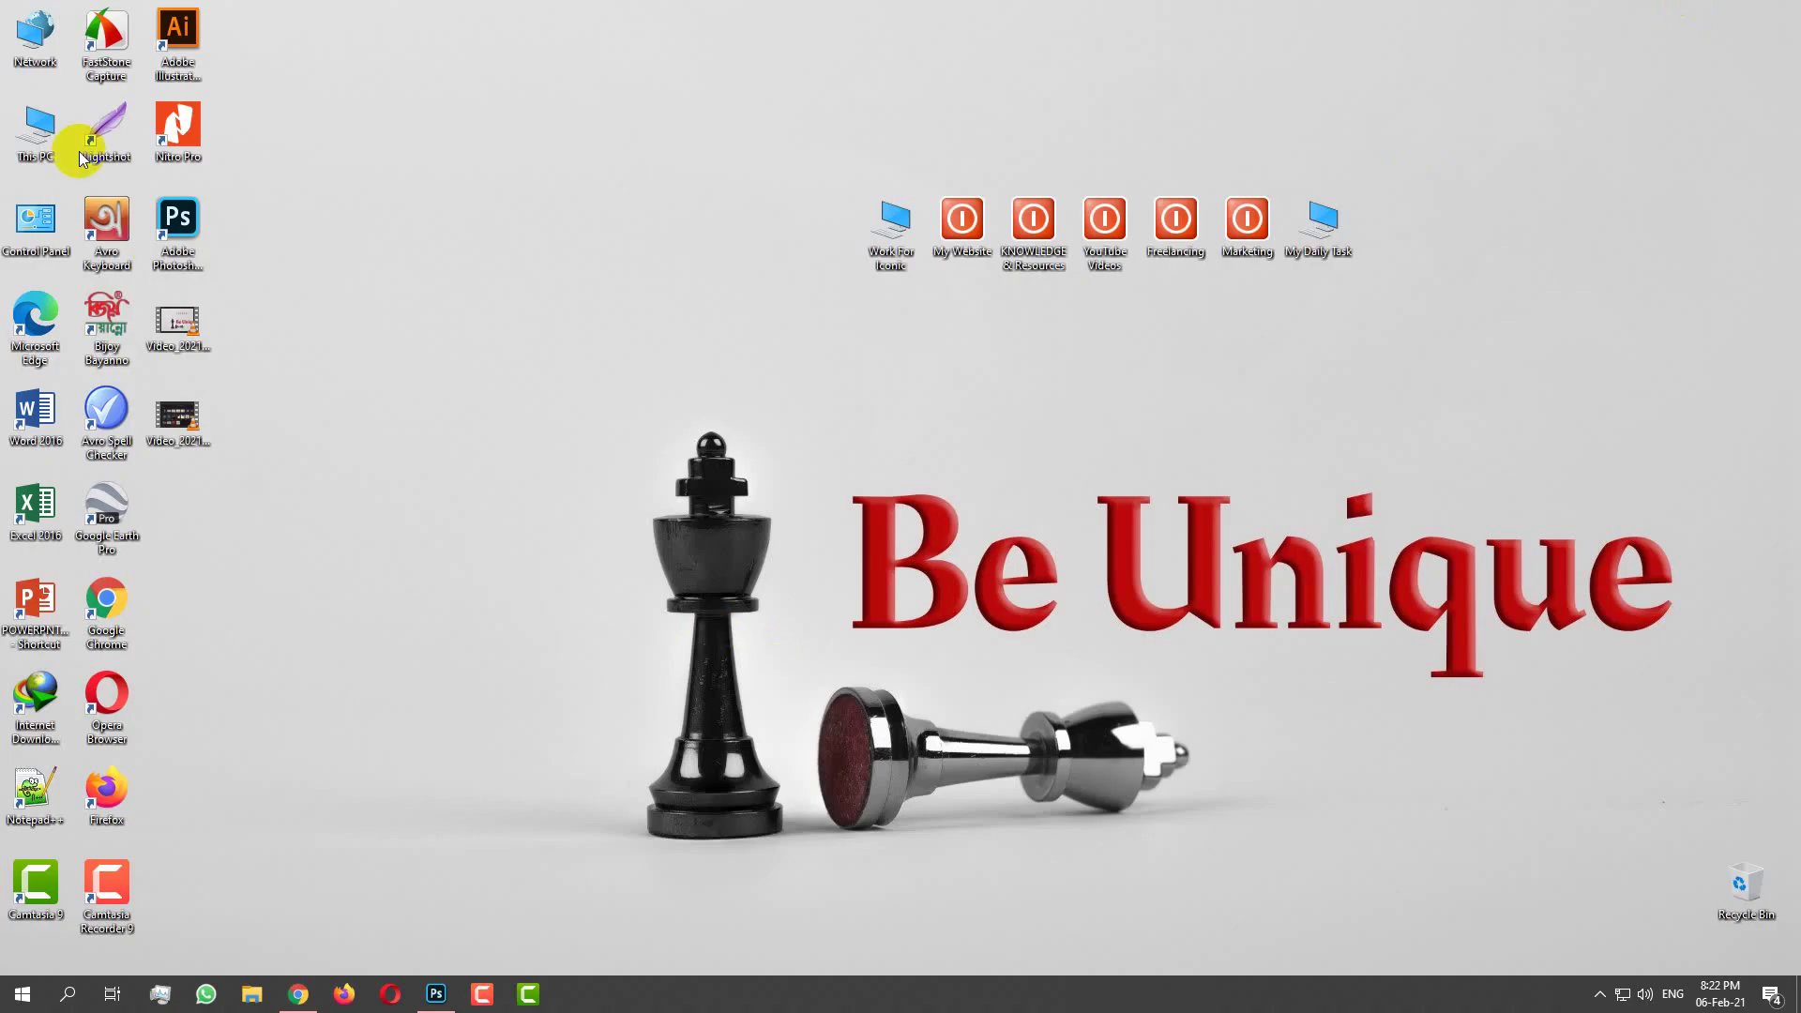
{"action": "double_click", "coordinate": [56, 132]}
{"action": "left_click", "coordinate": [77, 263]}
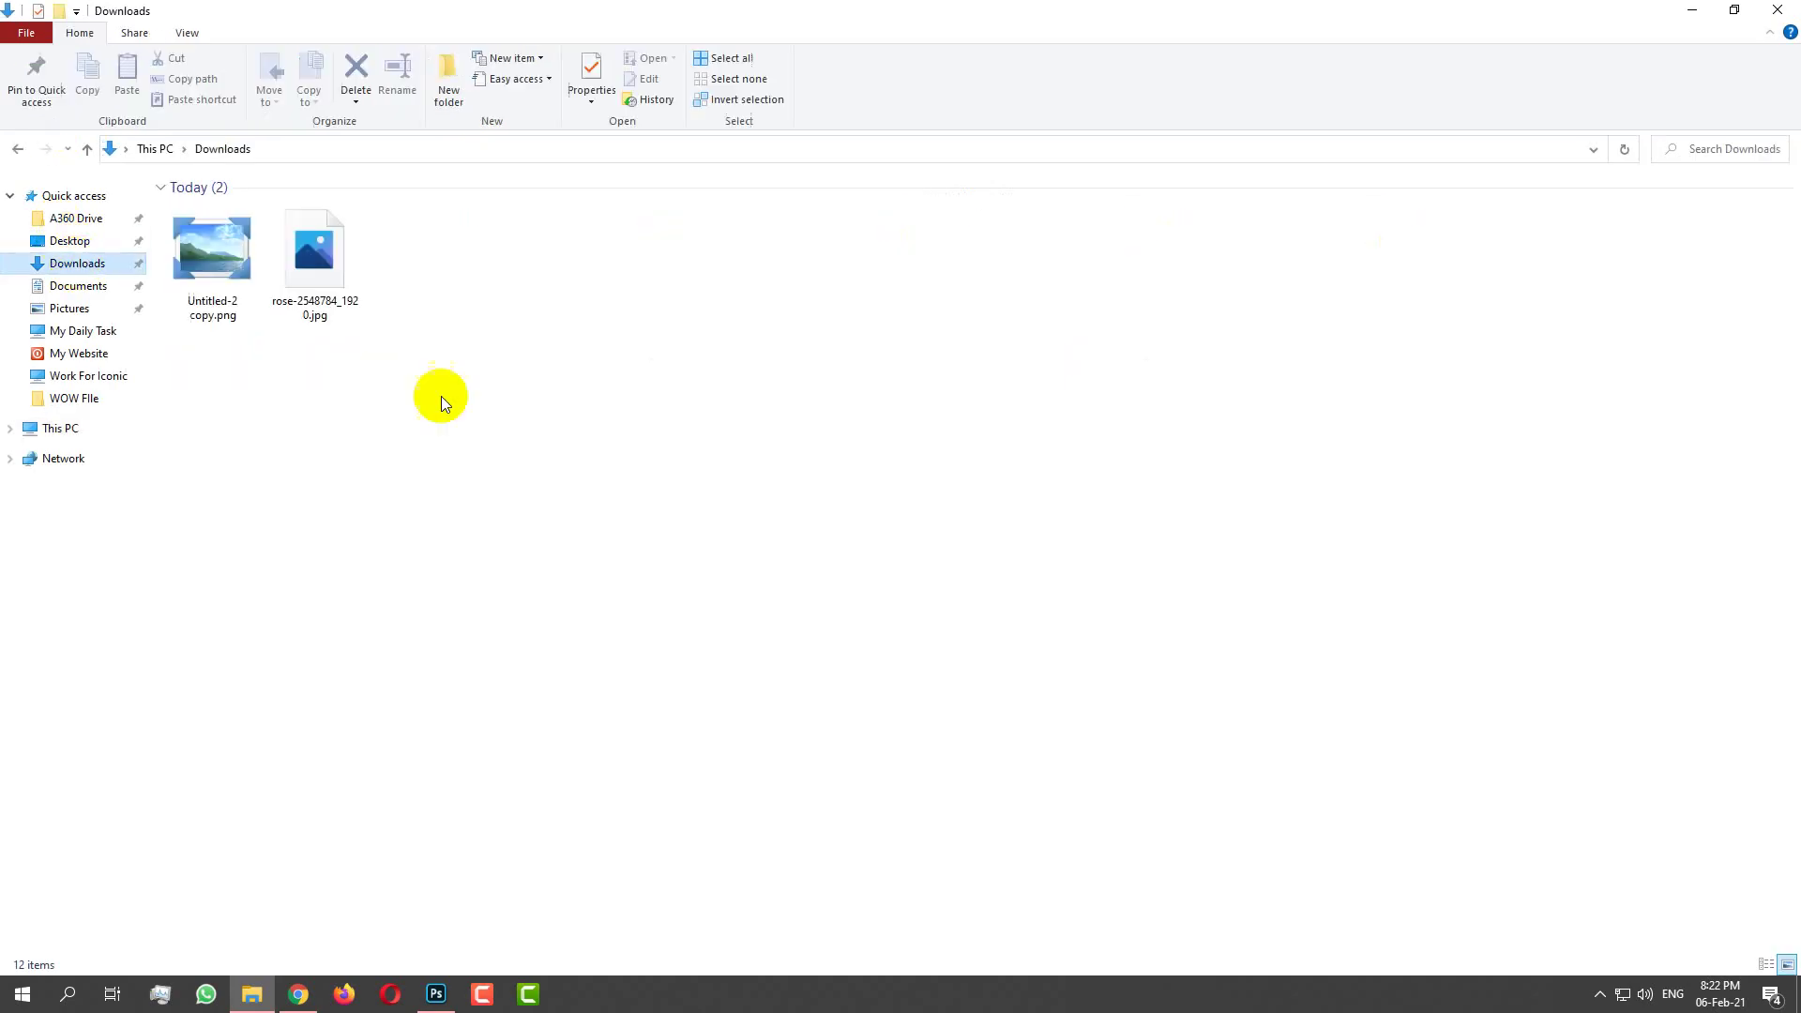
{"action": "left_click", "coordinate": [235, 247]}
{"action": "key", "text": "Return"}
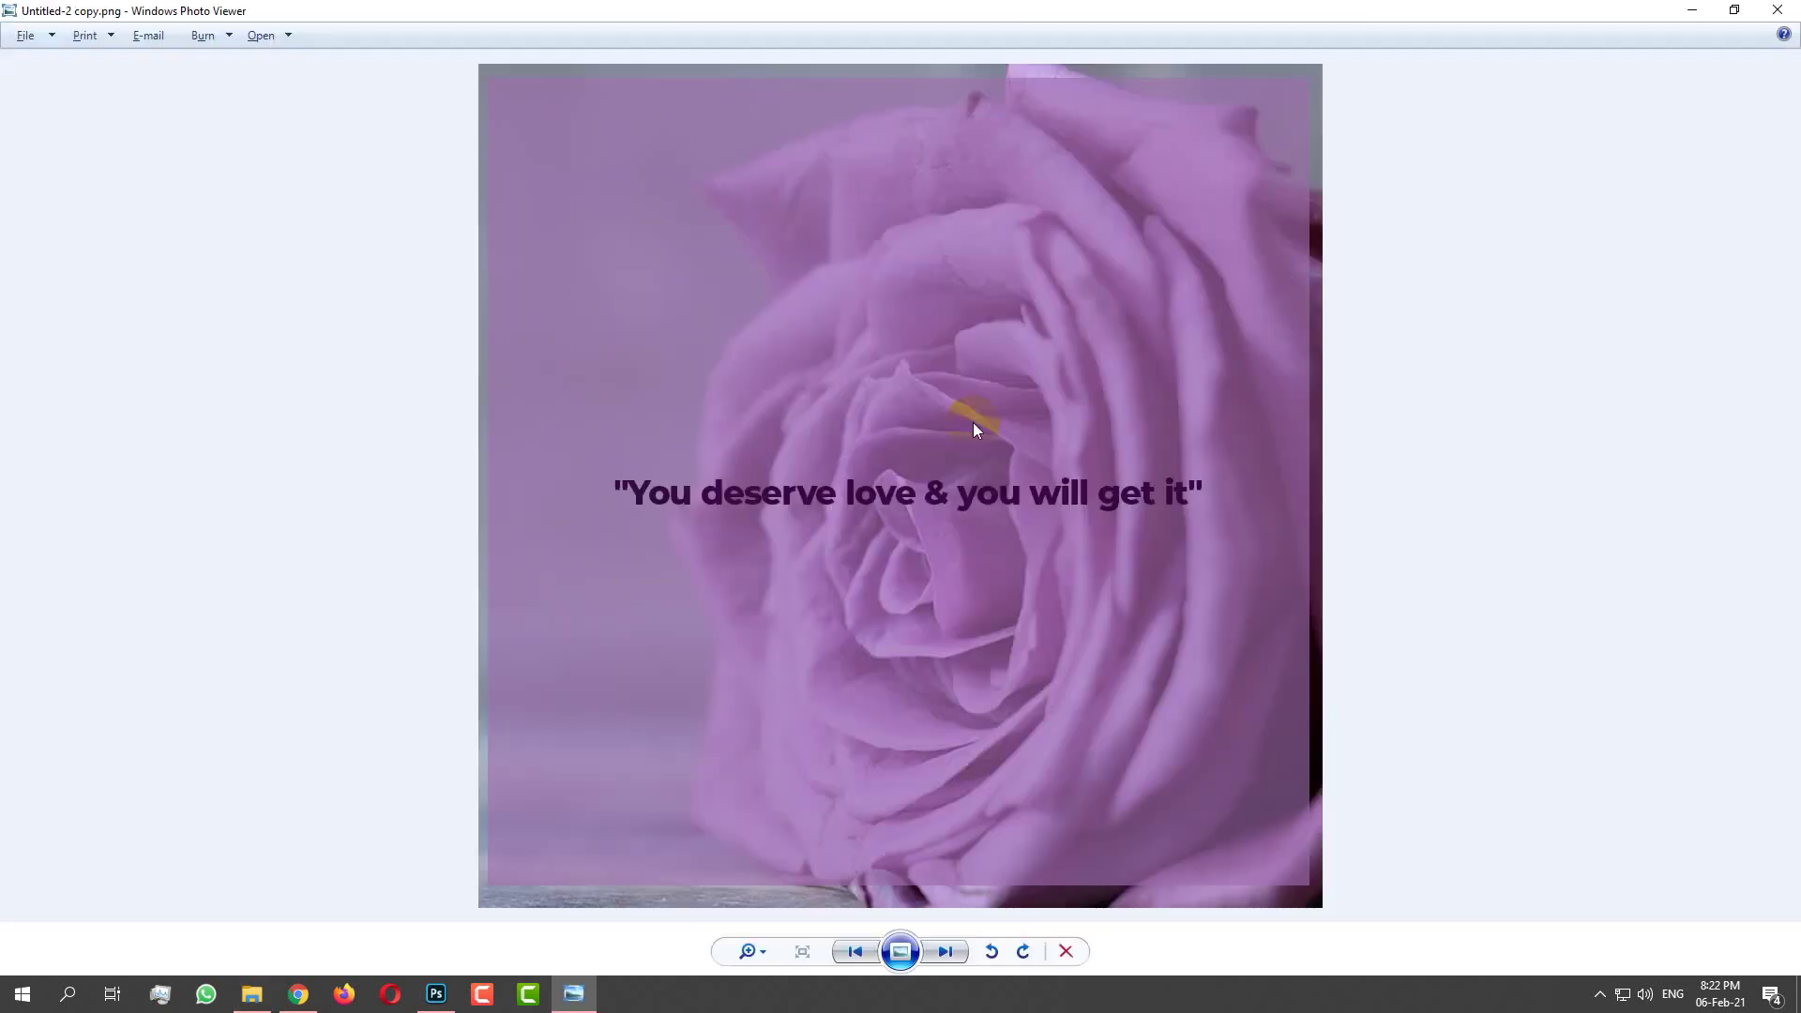